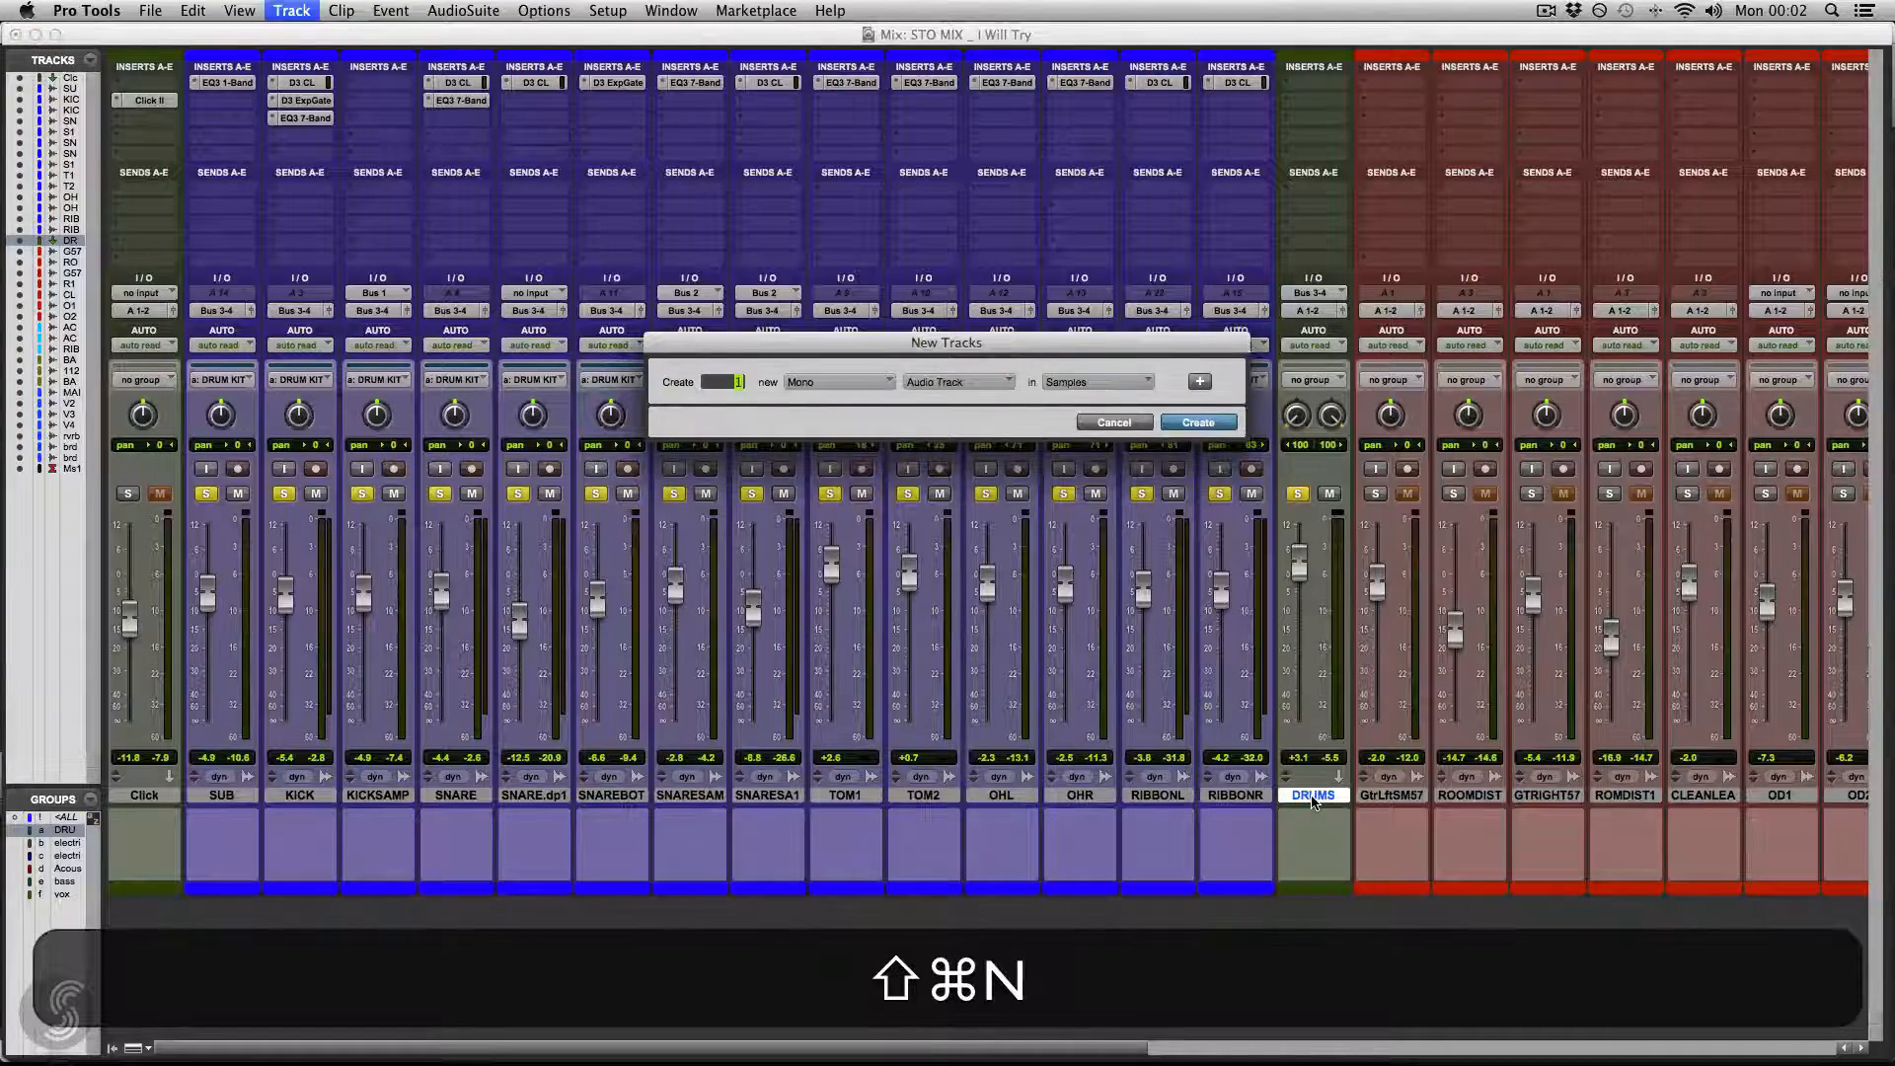
# - Create one stereo aux input track after the DRUMS track and name it DRUMSPAR
pyautogui.press('shift+super+Right')
pyautogui.press('super+Down')
pyautogui.press('Return')
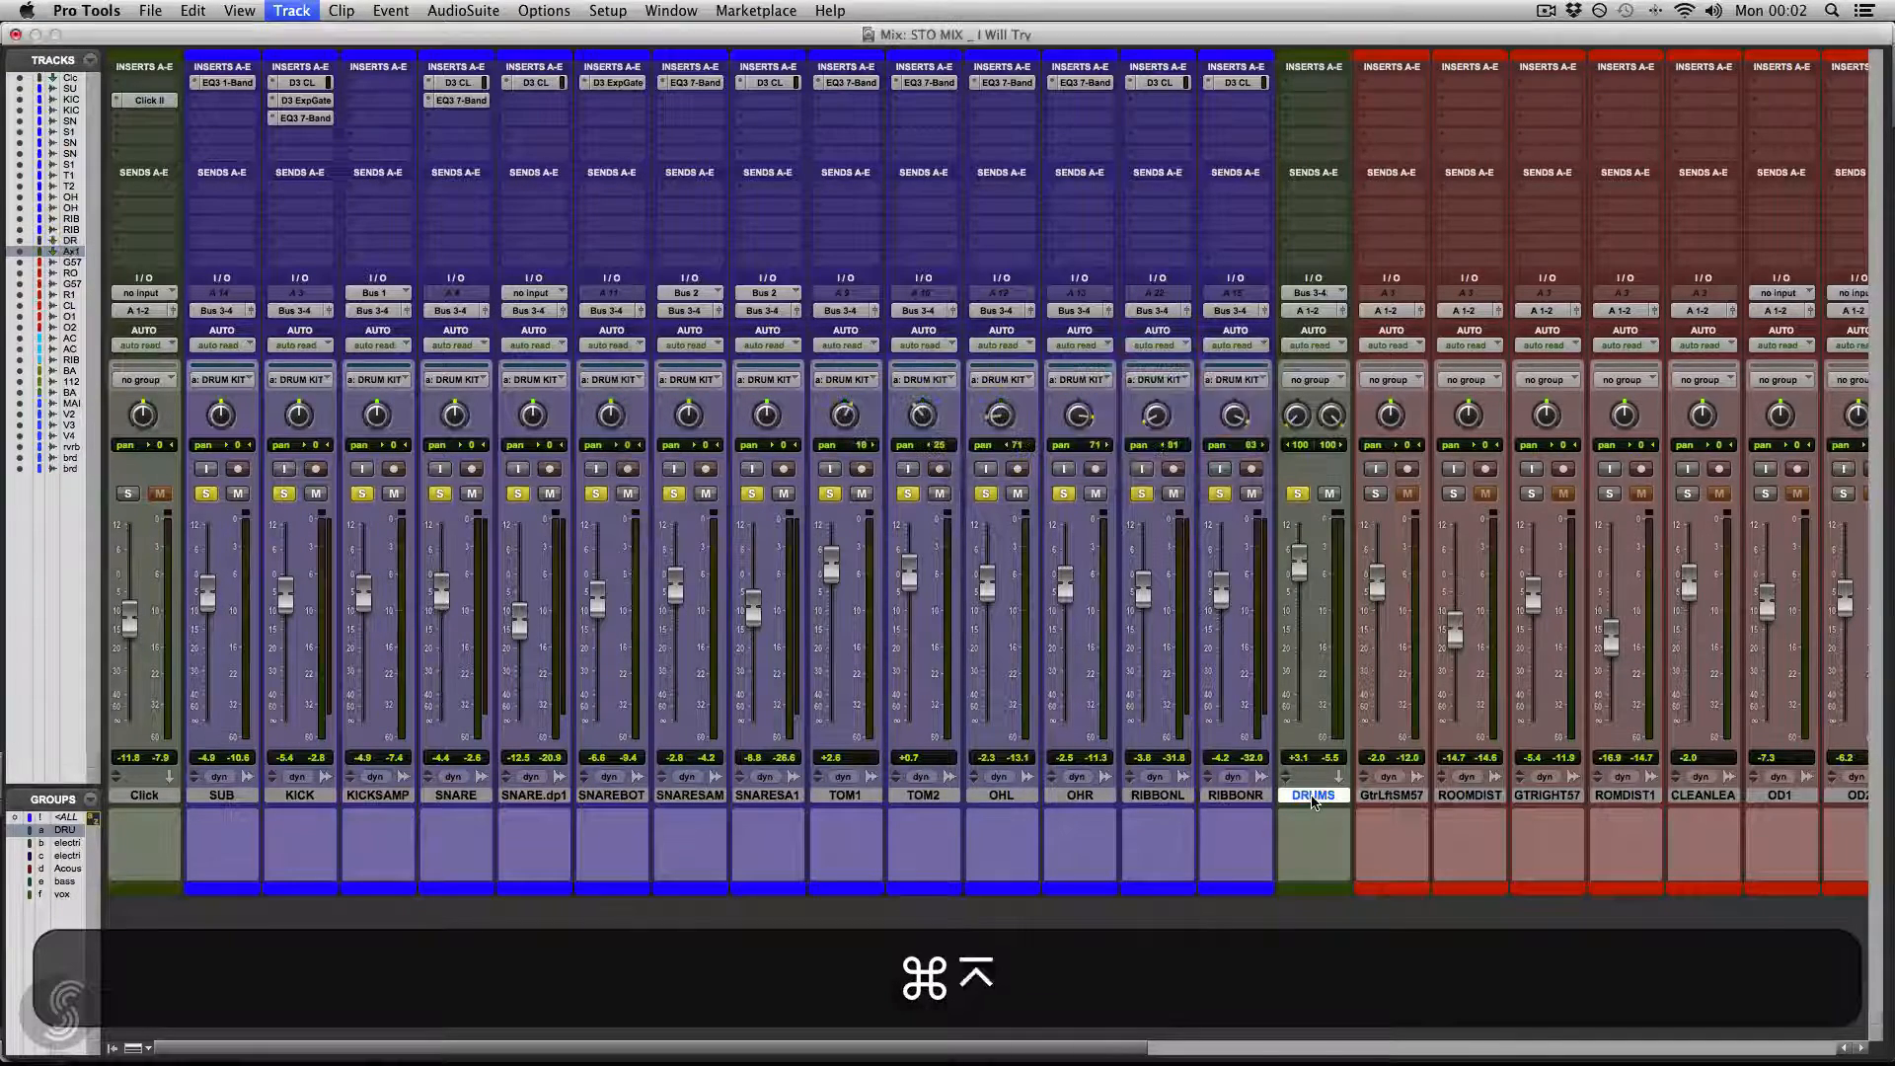
pyautogui.doubleClick(1390, 795)
pyautogui.hotkey('shift', 'BackSpace')
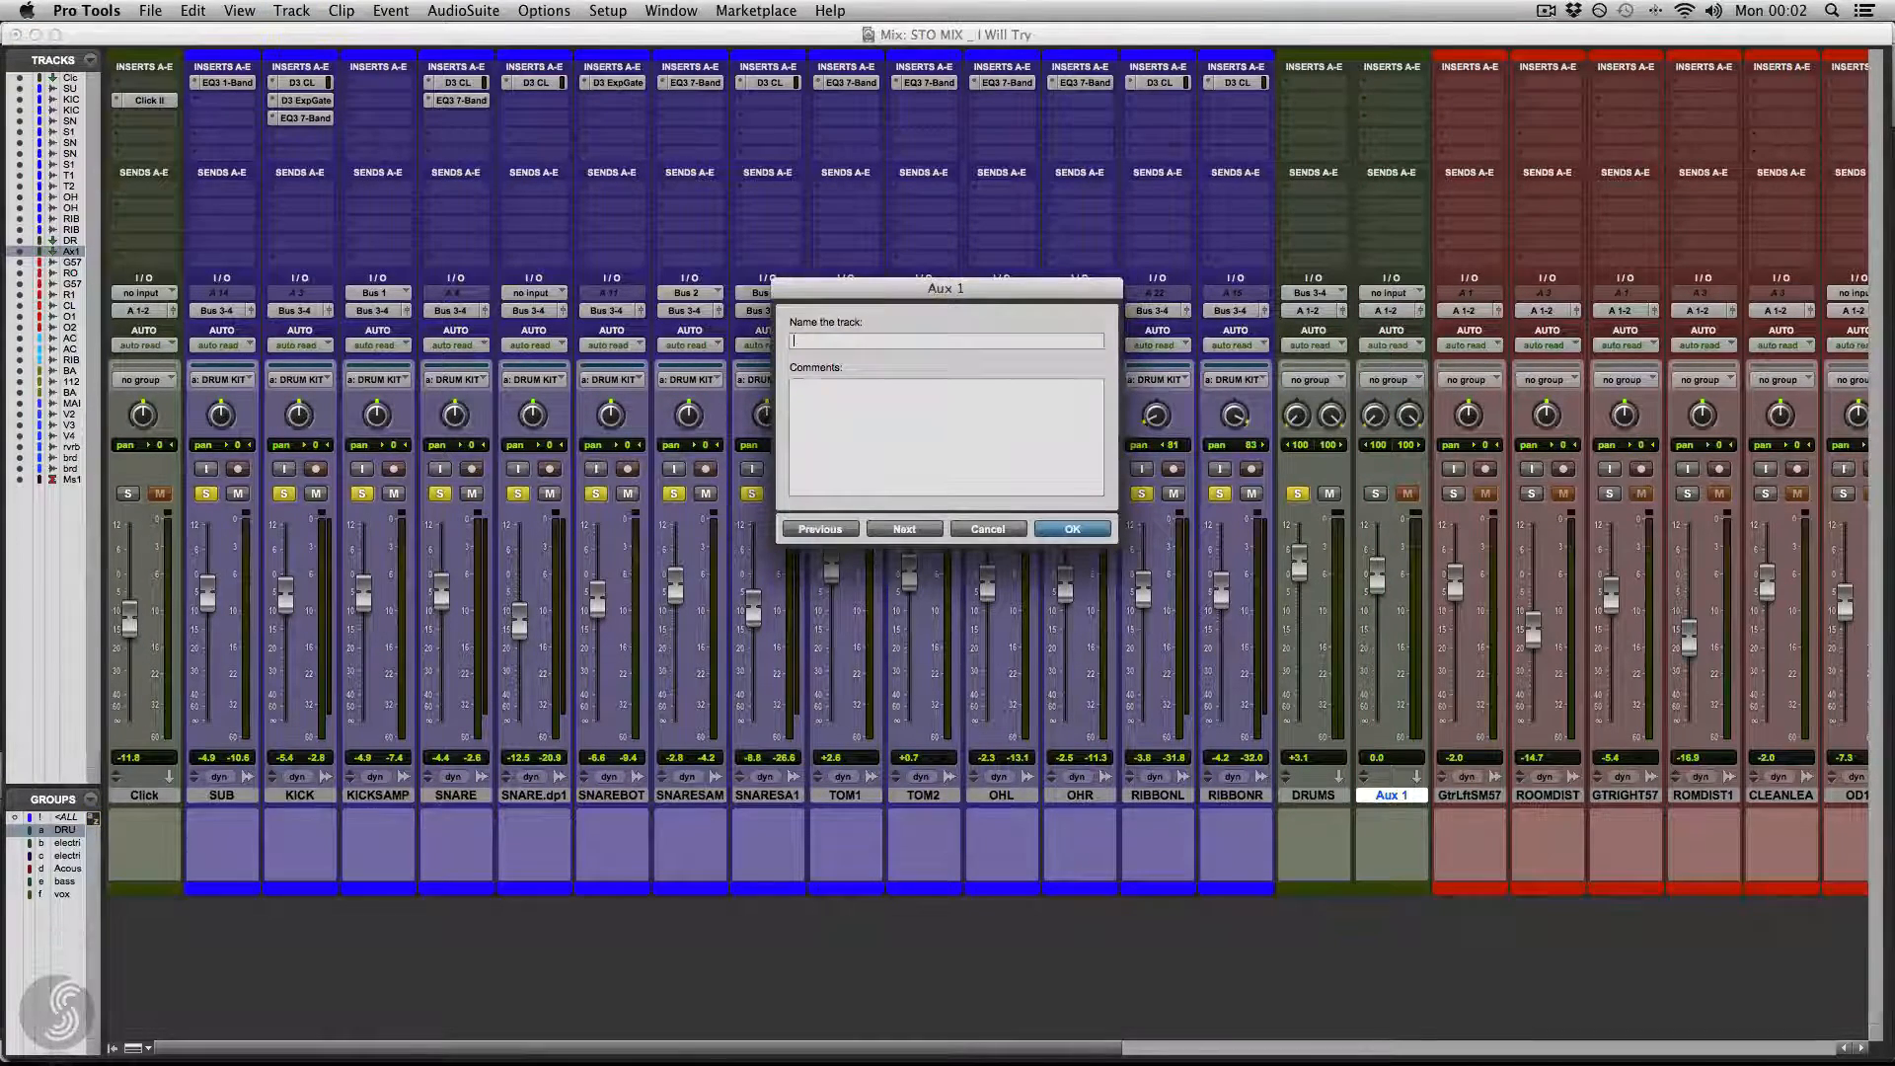
pyautogui.write('DRUMS')
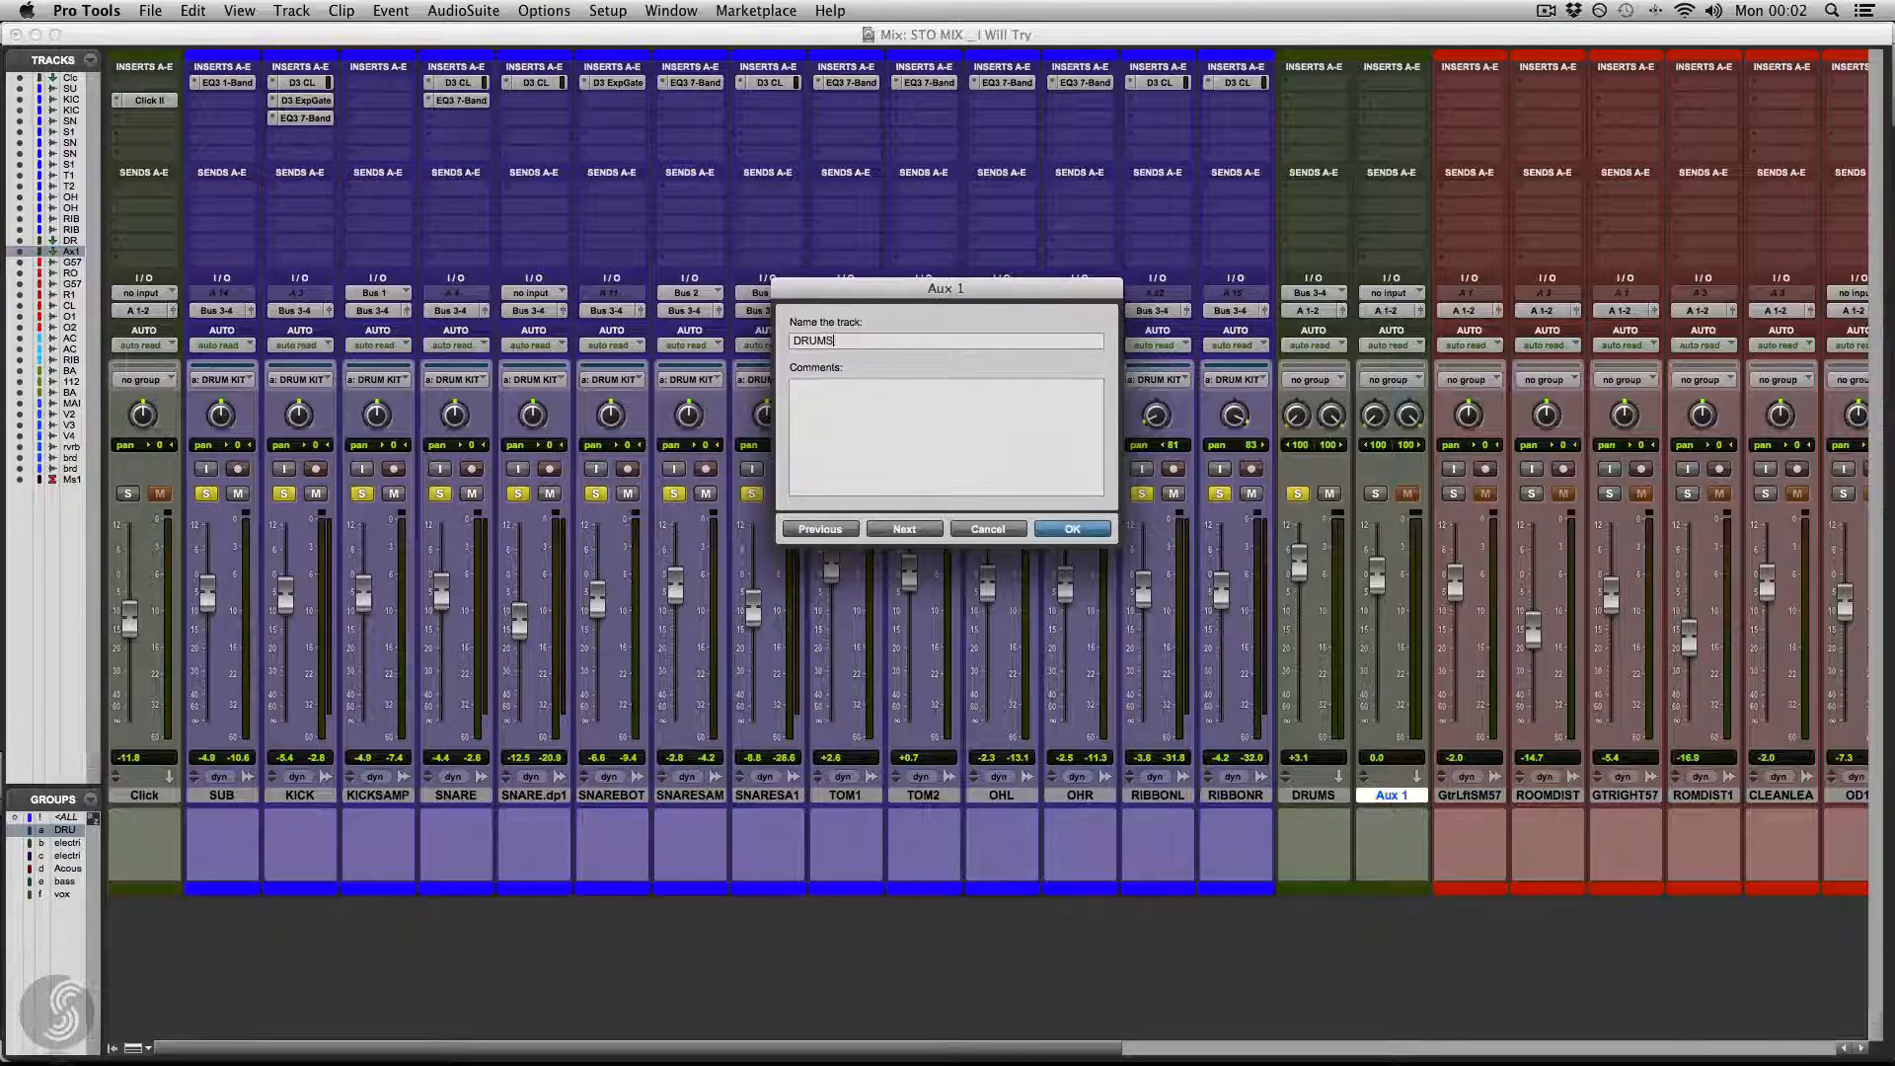
pyautogui.write('PAR')
pyautogui.press('Return')
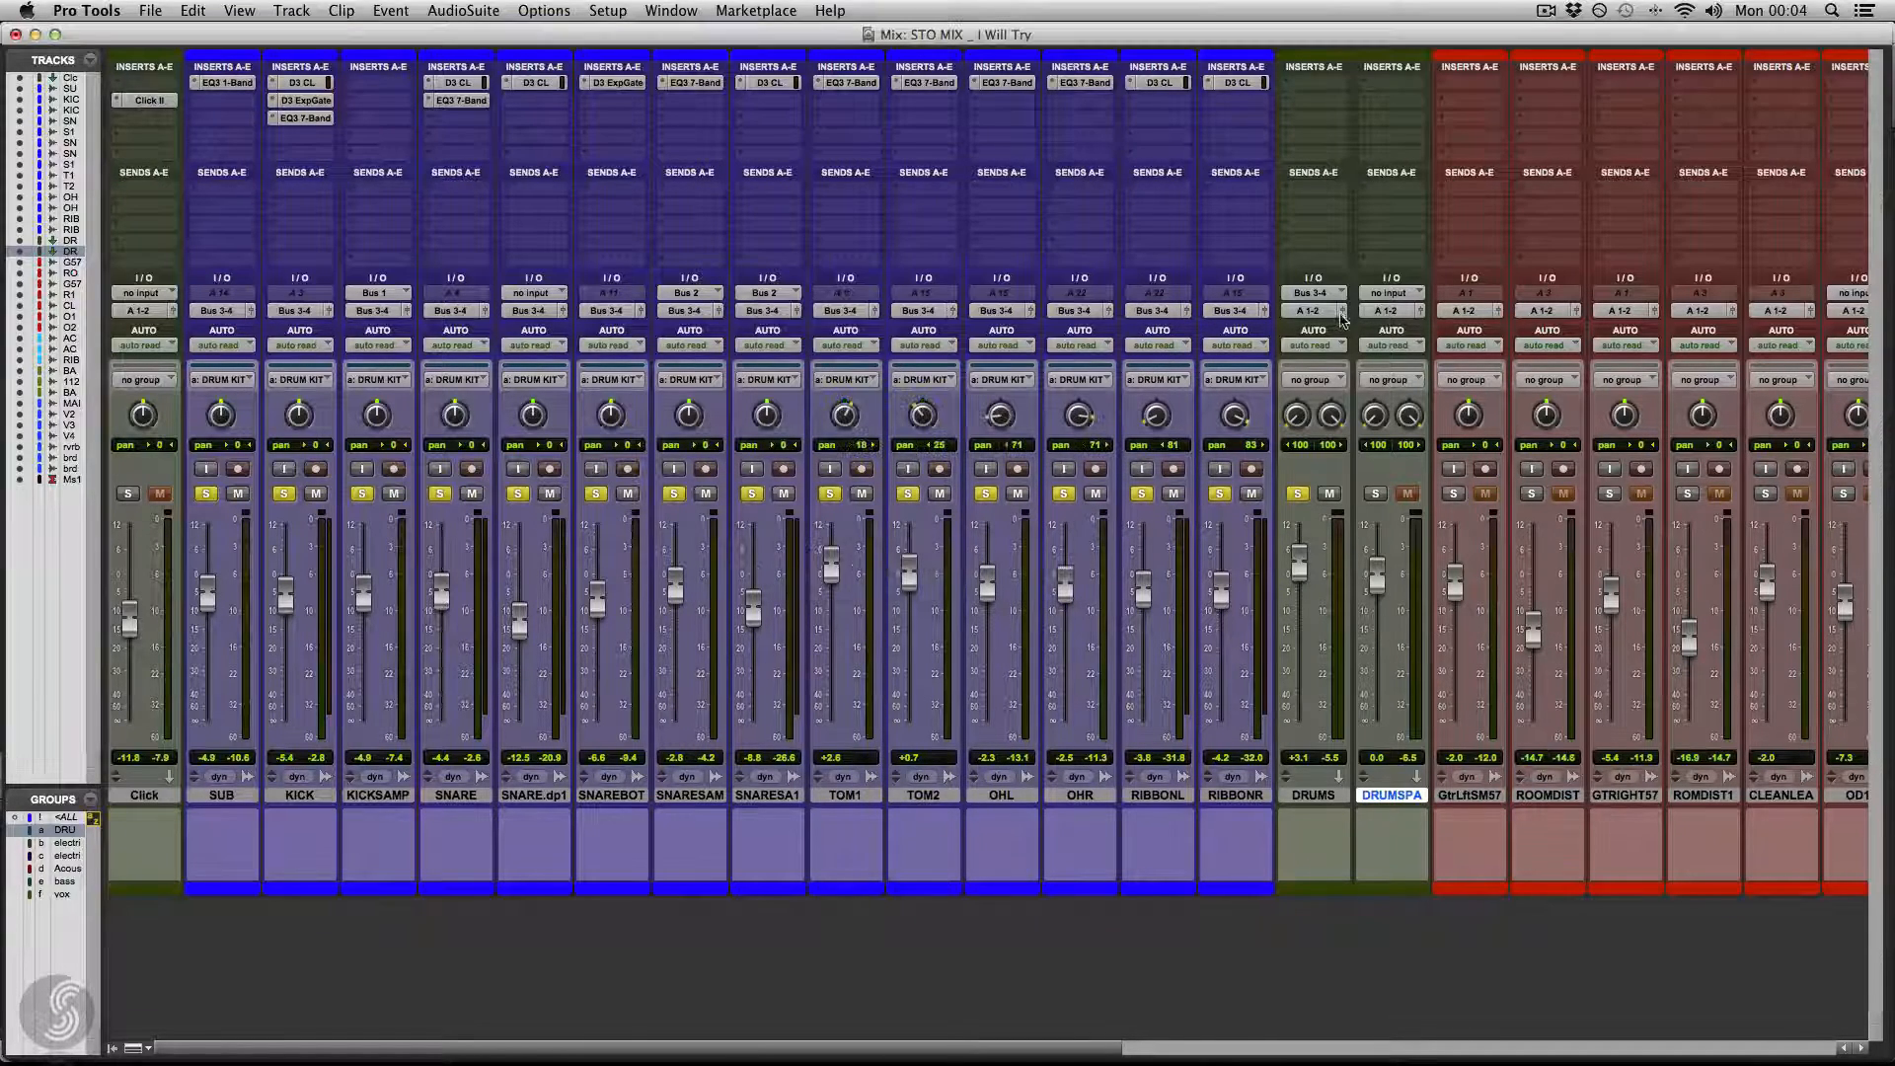
# - Set the input of the DRUMSPAR track to Bus 5-6 (Stereo)
pyautogui.click(1392, 293)
pyautogui.moveTo(1403, 351)
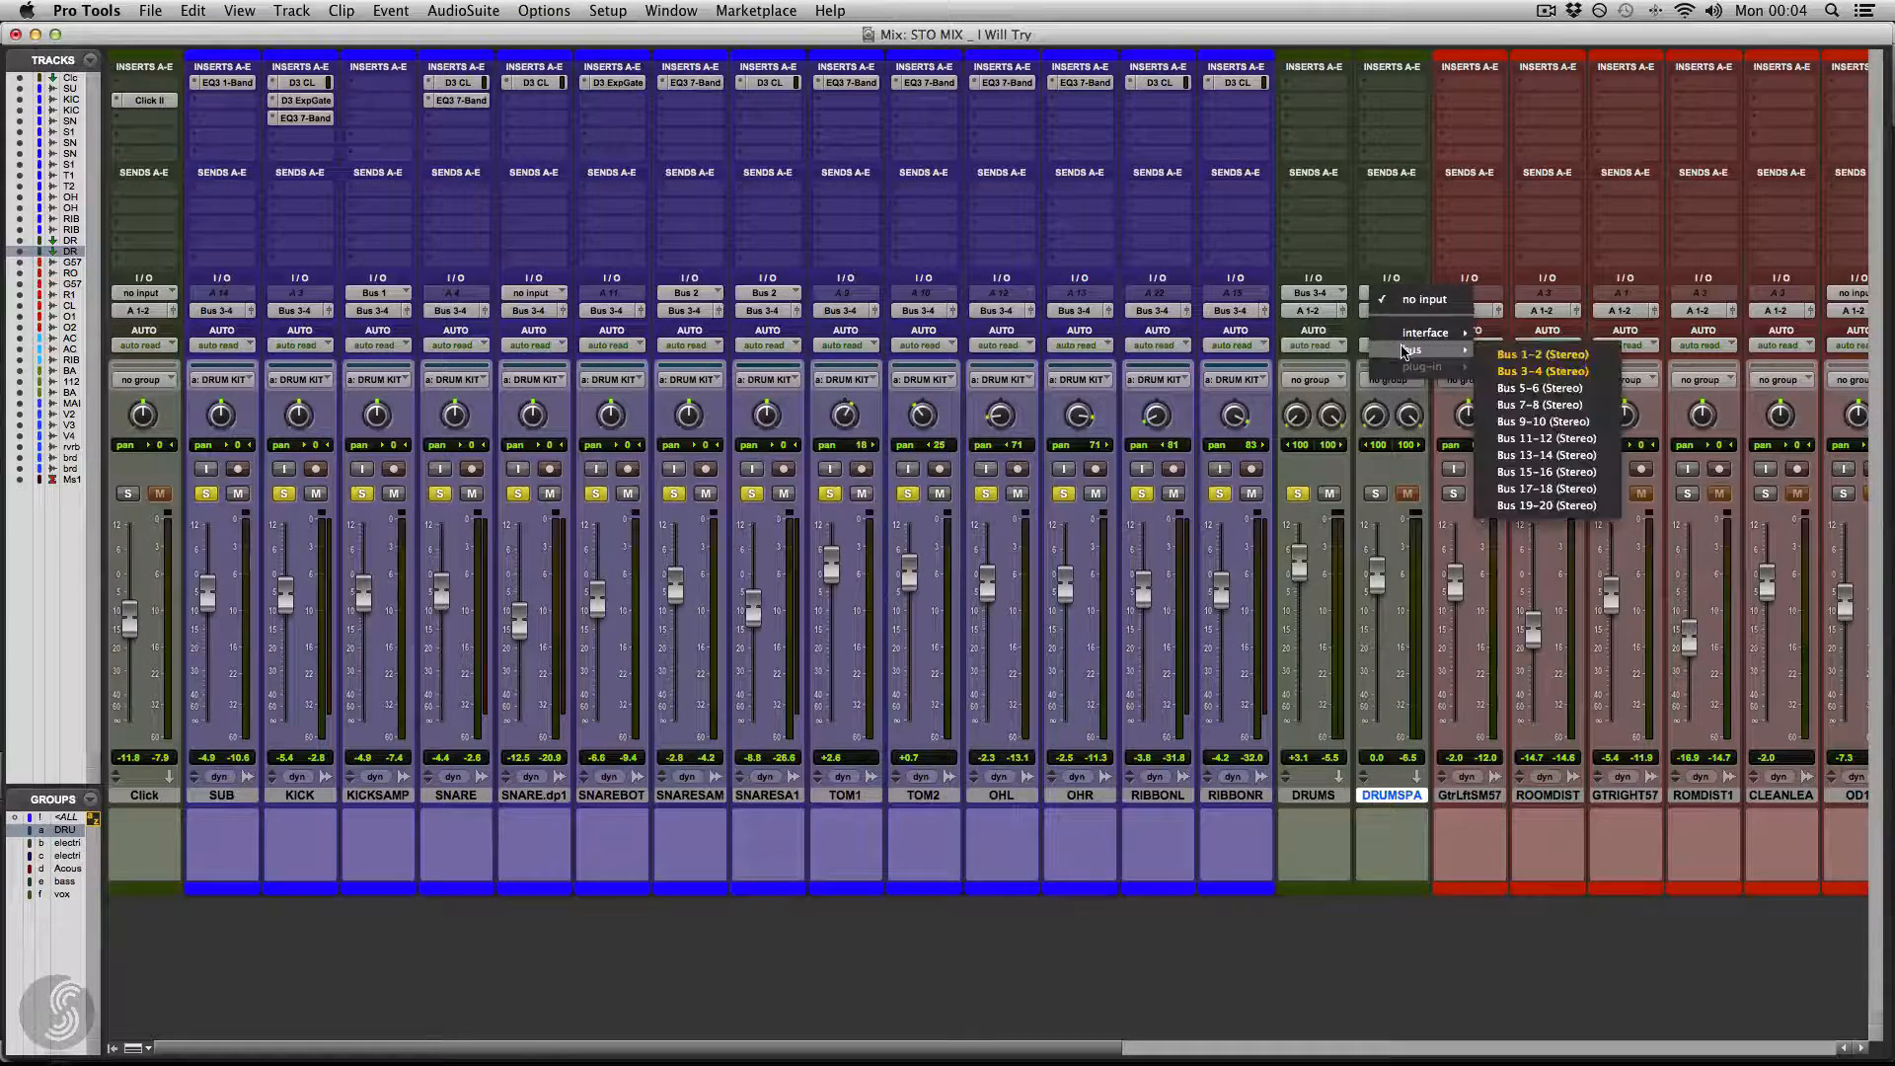
pyautogui.click(1540, 388)
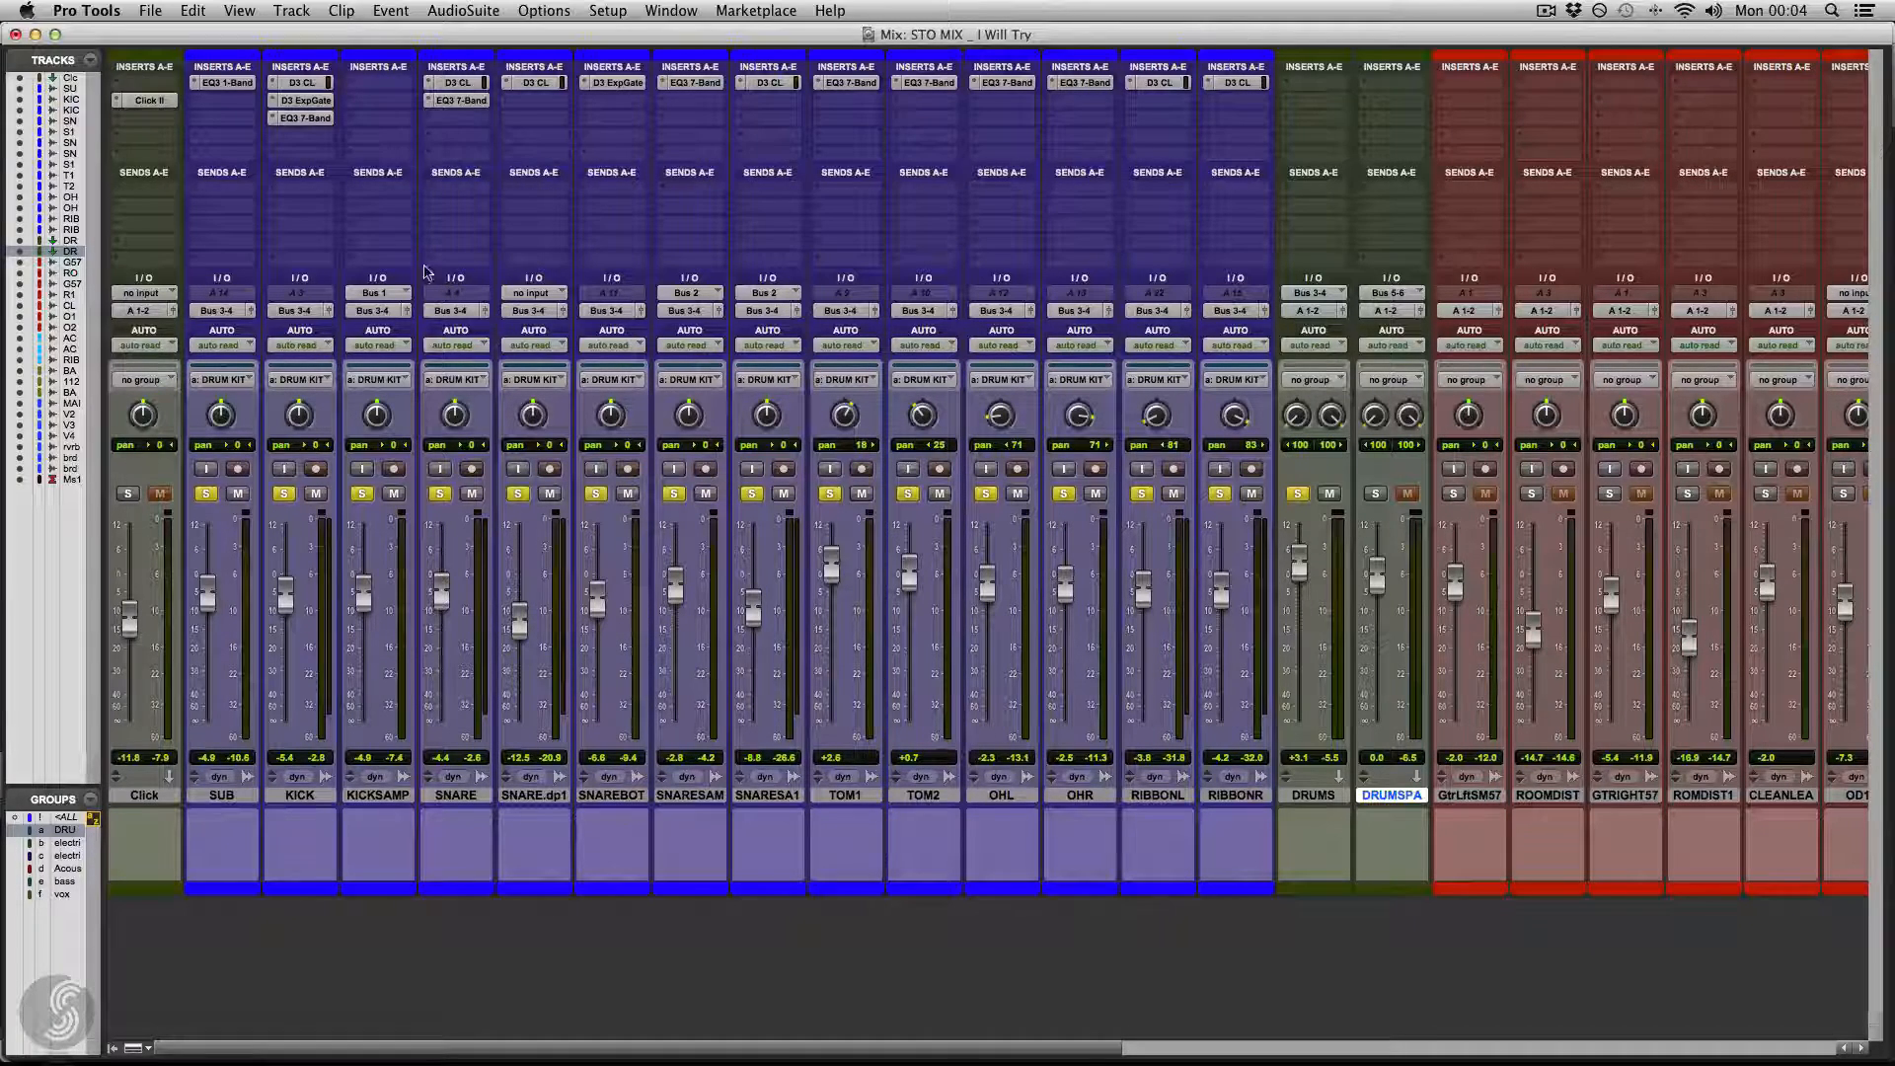
# - Add a stereo Bus 5-6 send on KICK at about -1.7 dB and raise the KICK track fader to about -2.0 dB
pyautogui.click(292, 193)
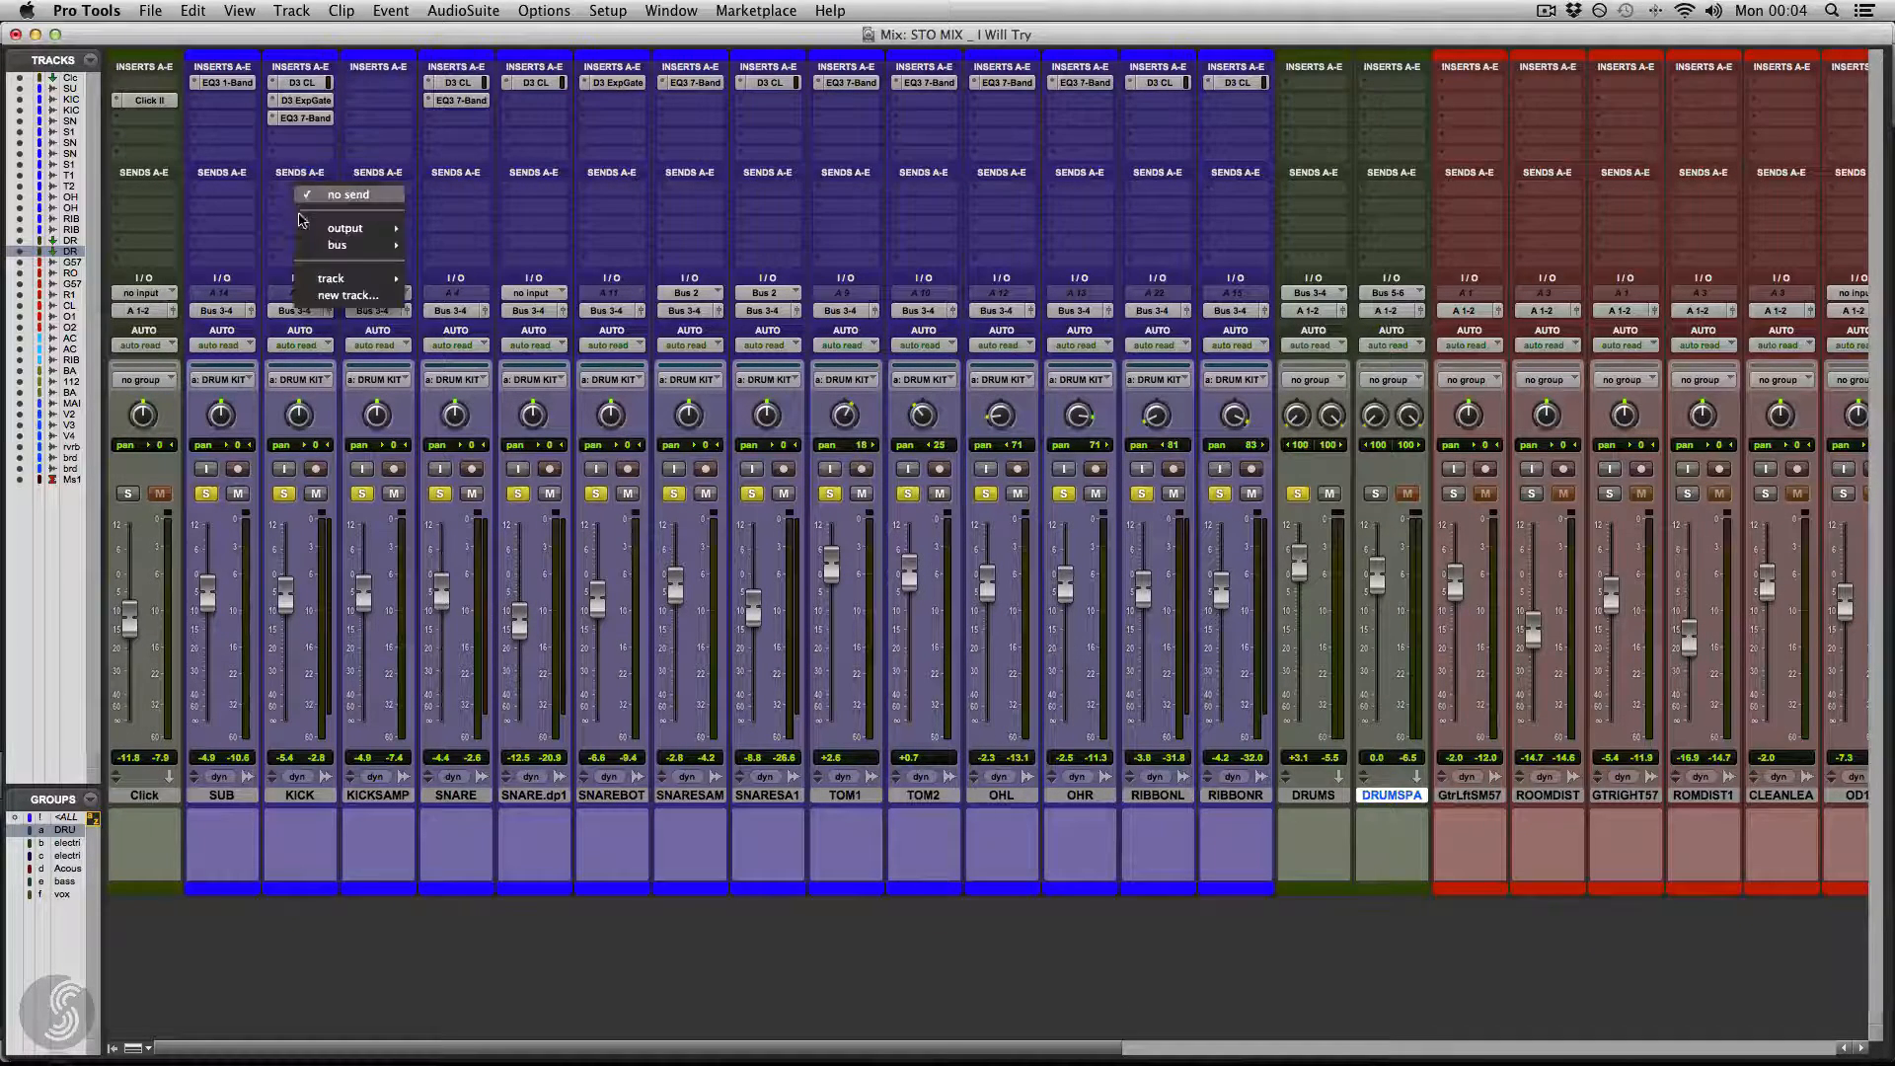
pyautogui.moveTo(341, 245)
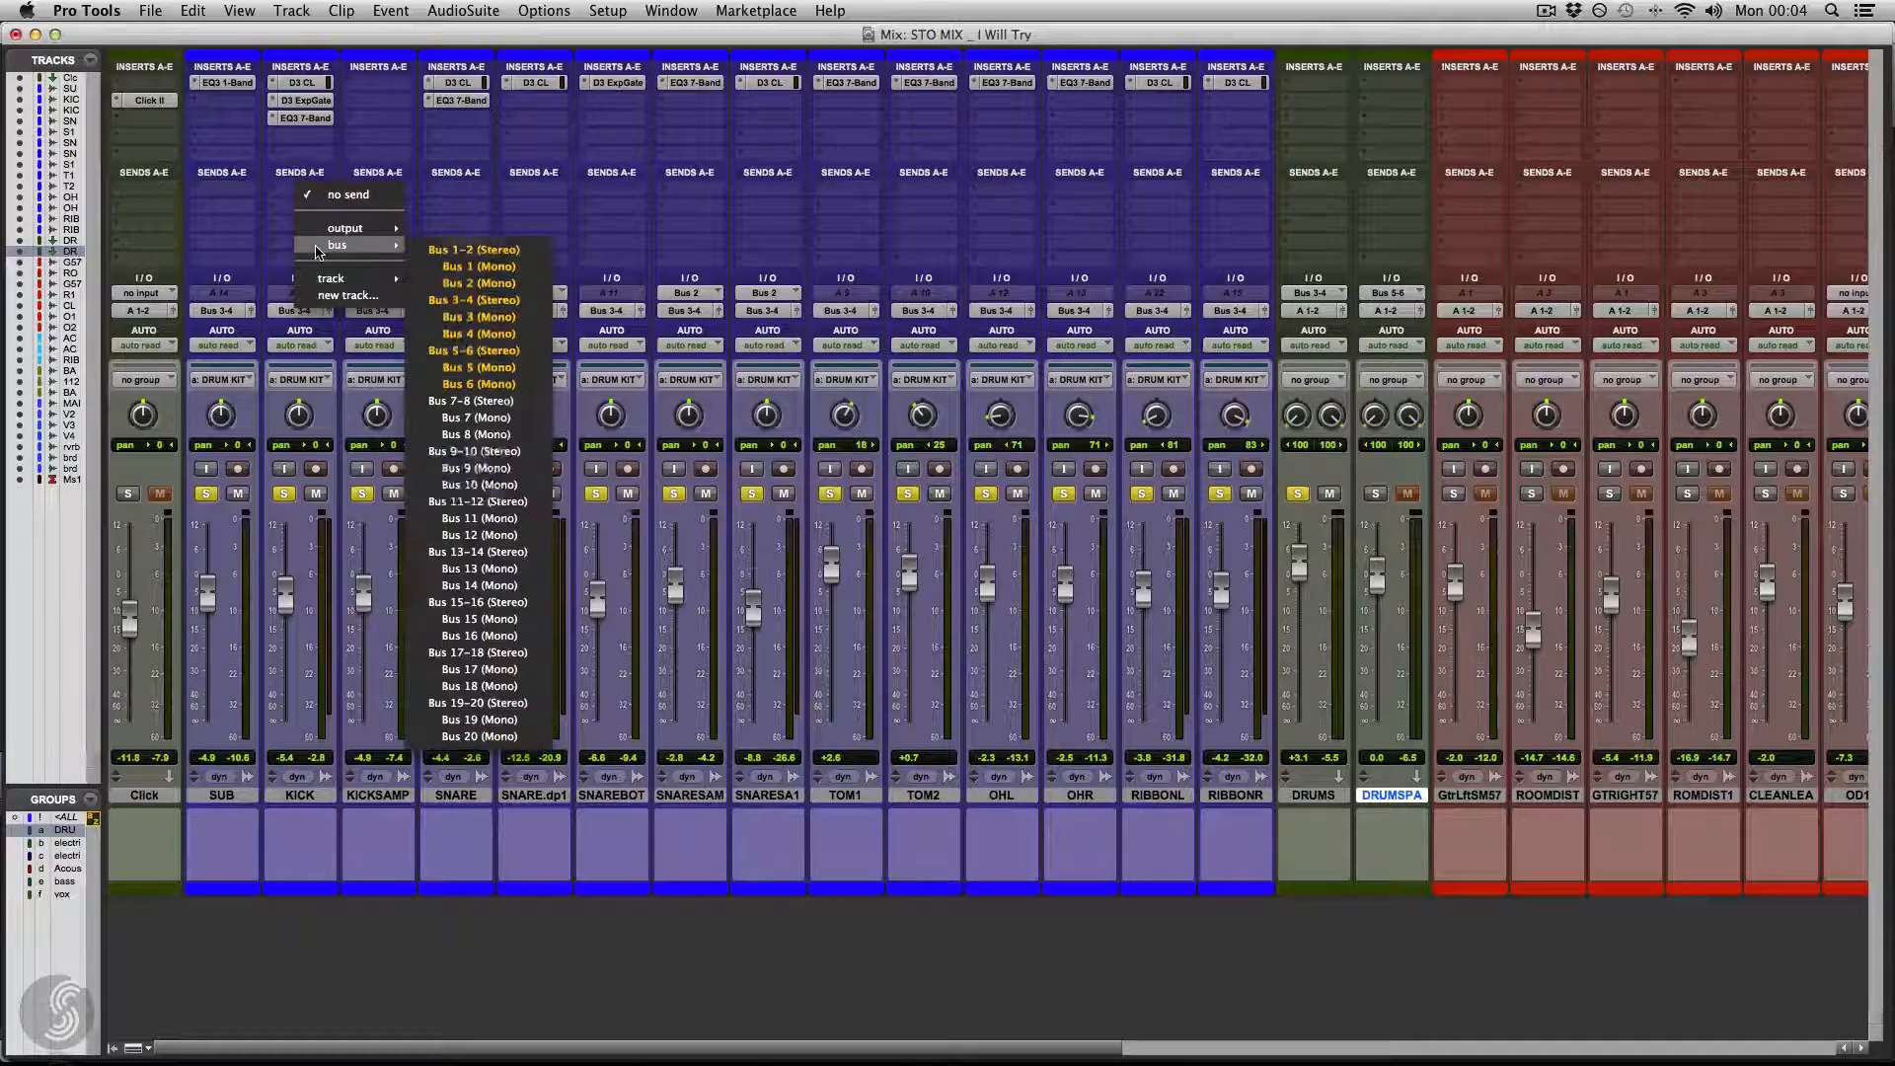
pyautogui.click(461, 353)
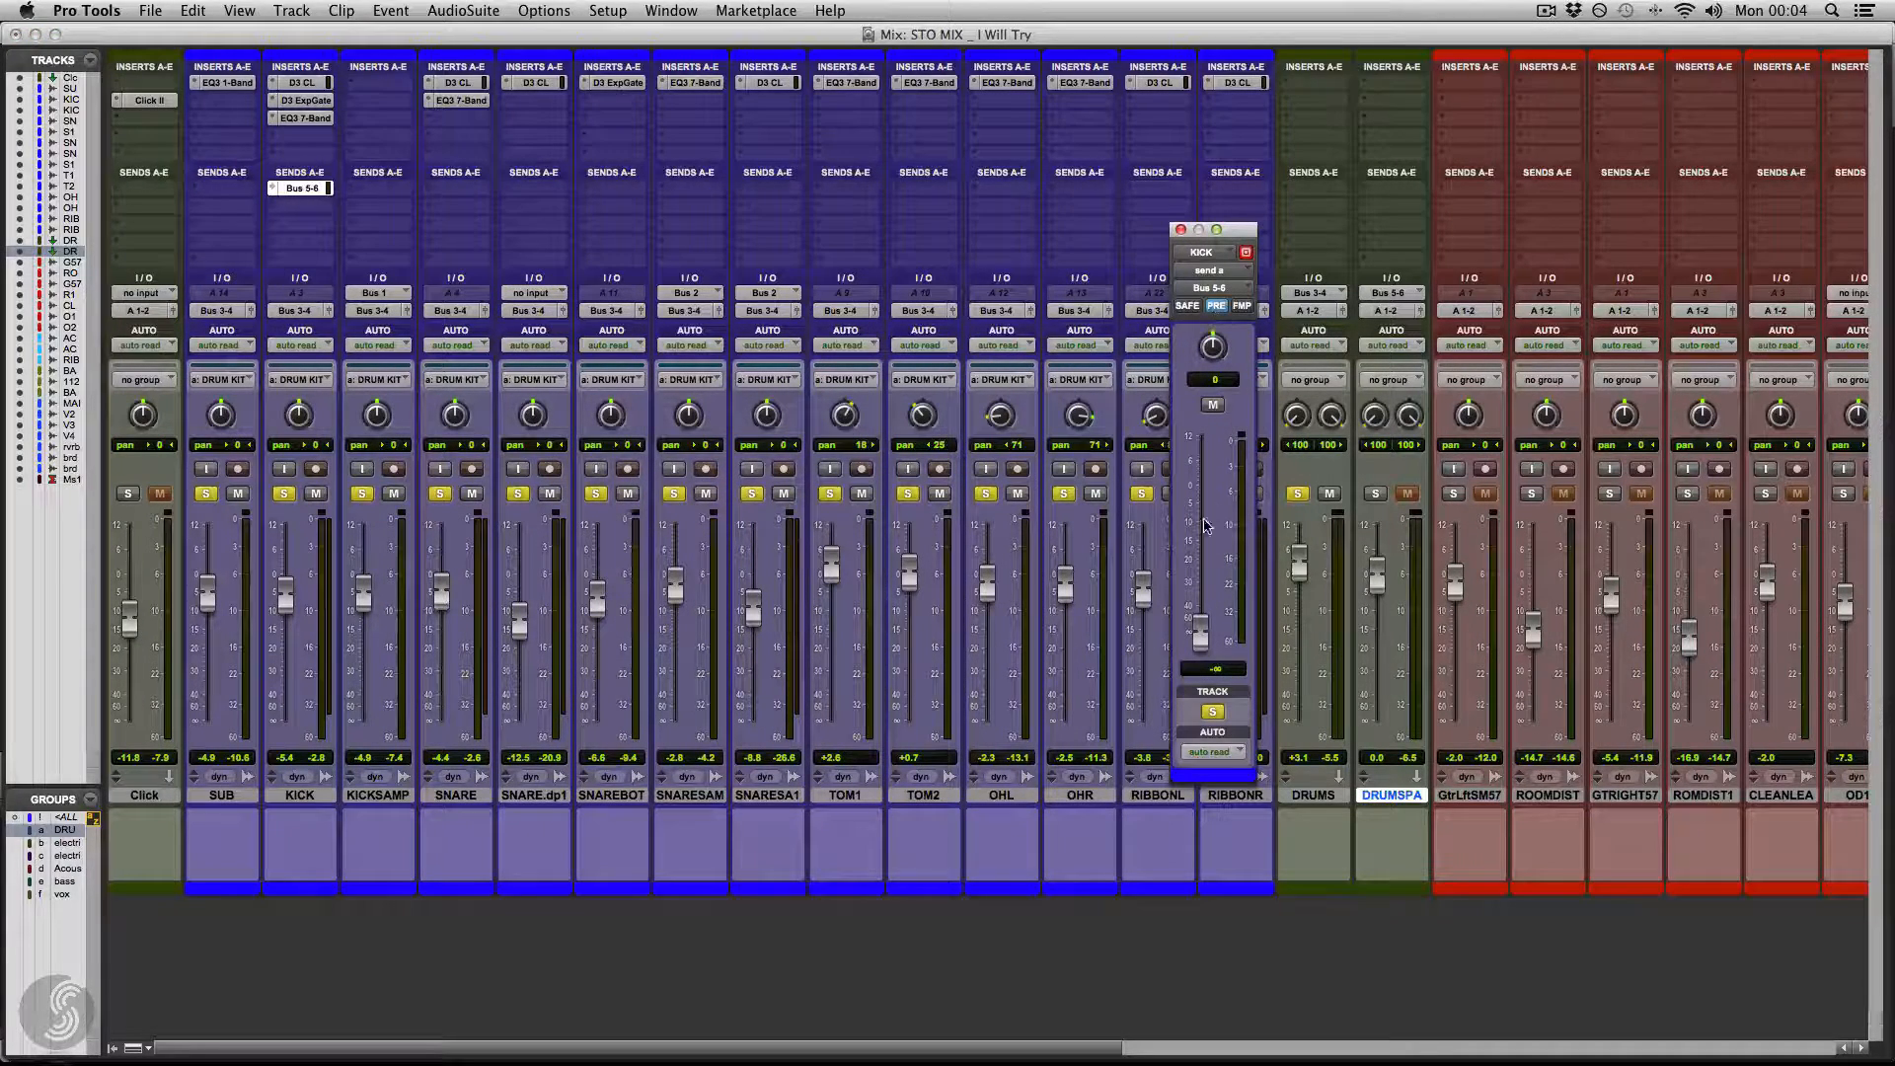
pyautogui.moveTo(1200, 632); pyautogui.dragTo(1200, 493)
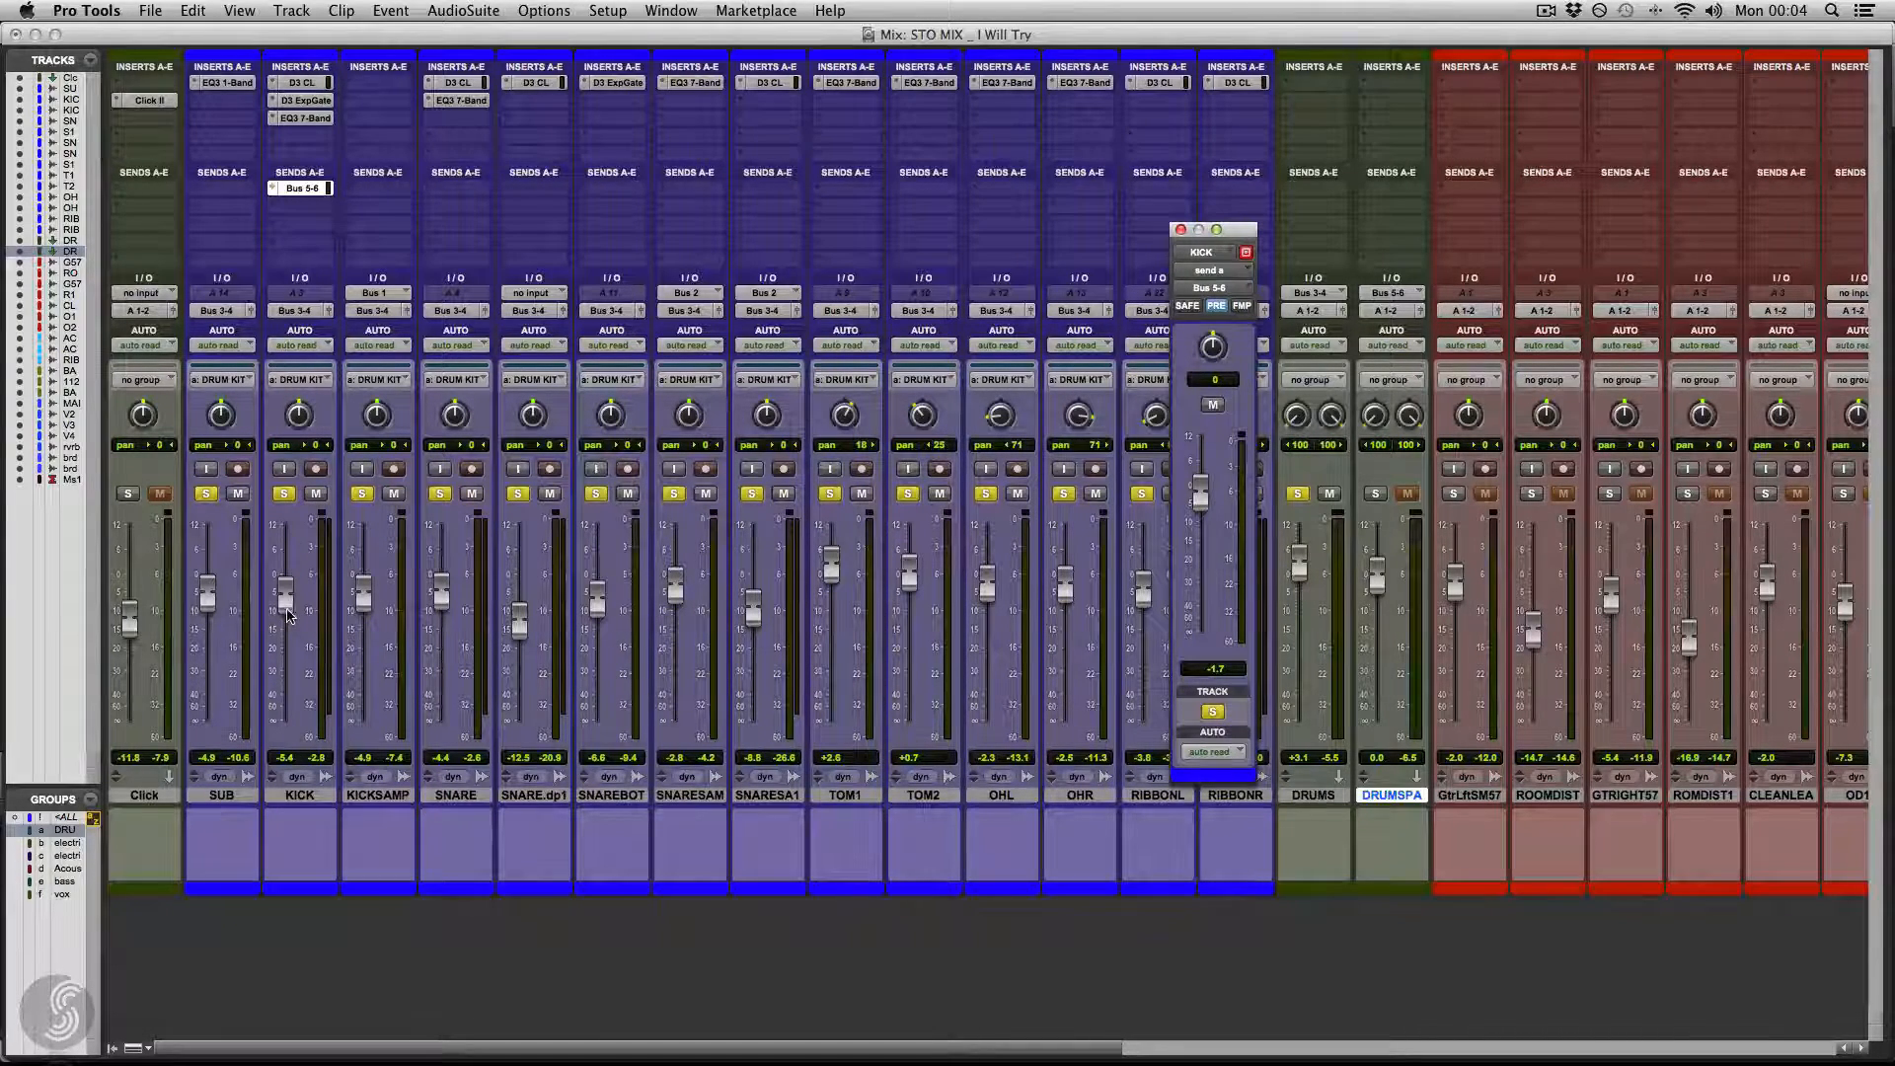
pyautogui.moveTo(287, 606); pyautogui.dragTo(292, 616)
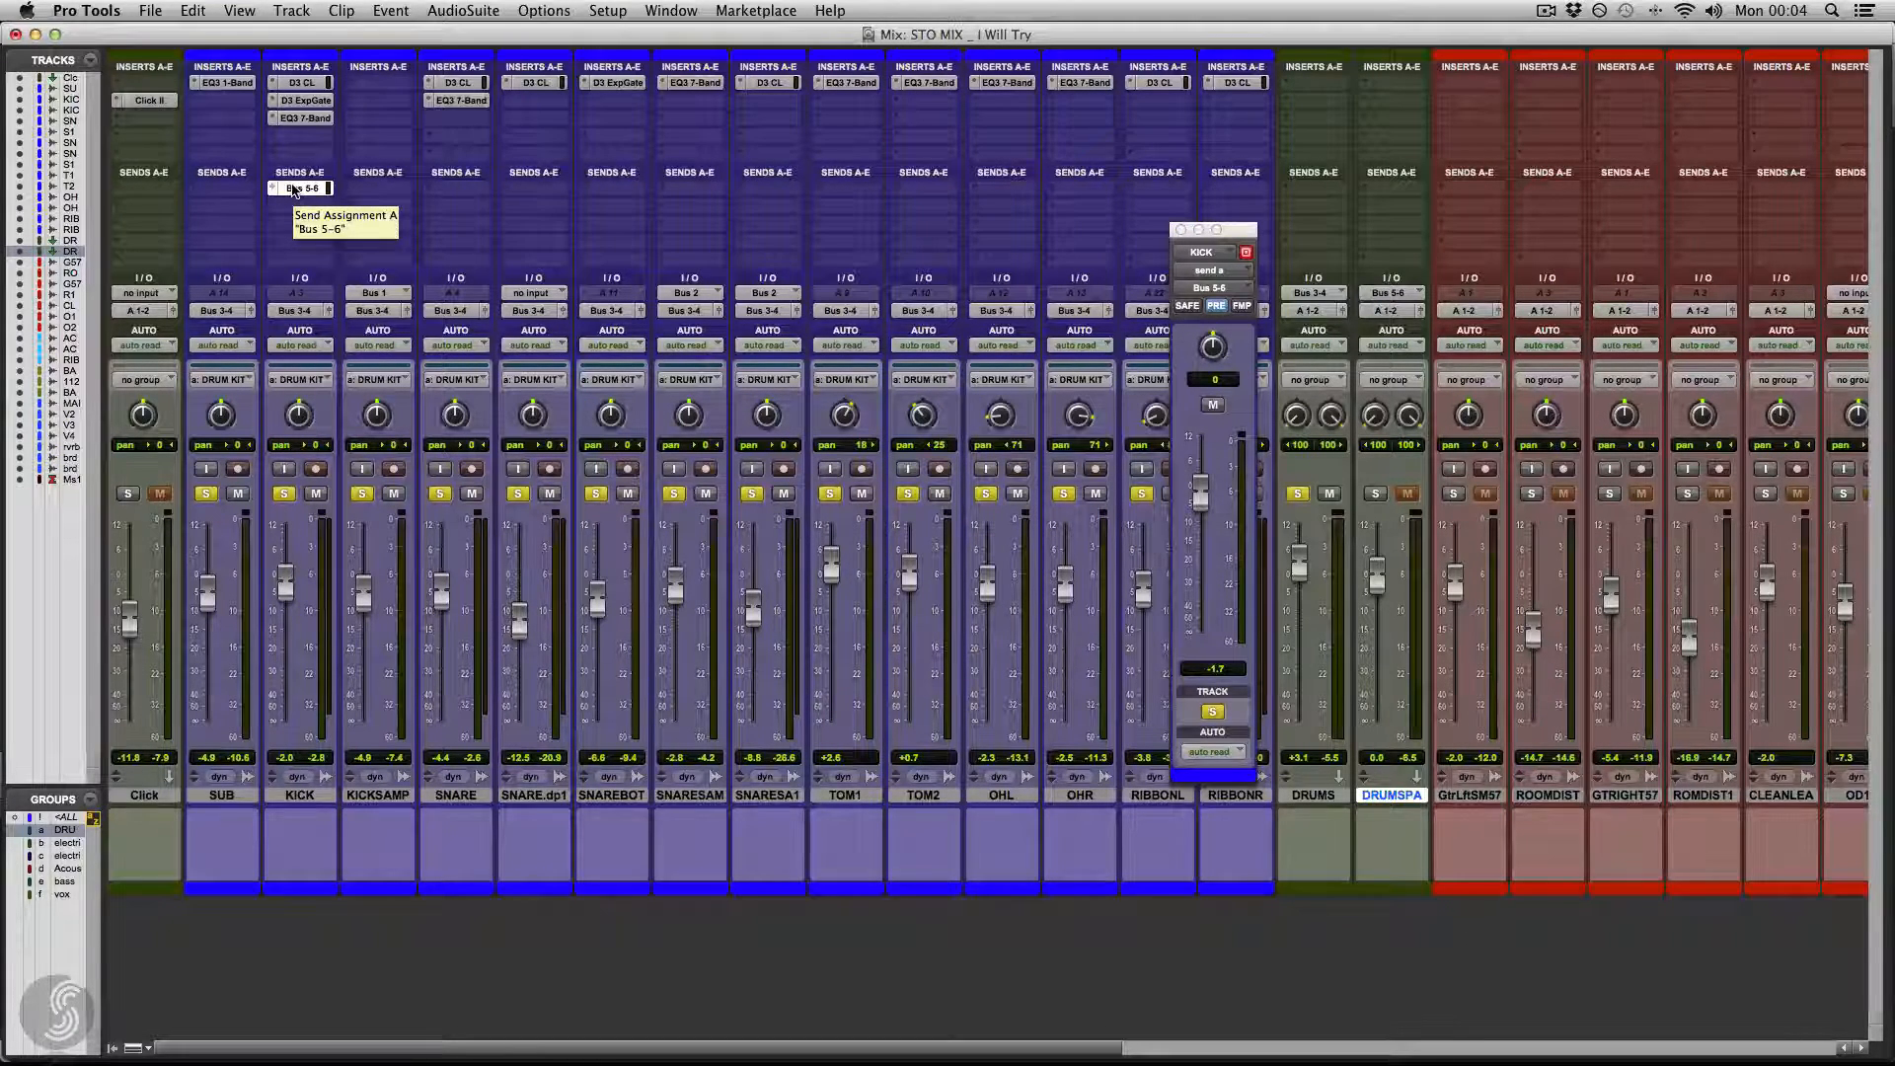
# - Copy the KICK send to KICKSAMP, SNARE, SNARE.dp1, TOM1 and TOM2, and close the send window
pyautogui.press('alt')
pyautogui.moveTo(317, 188); pyautogui.dragTo(451, 203)
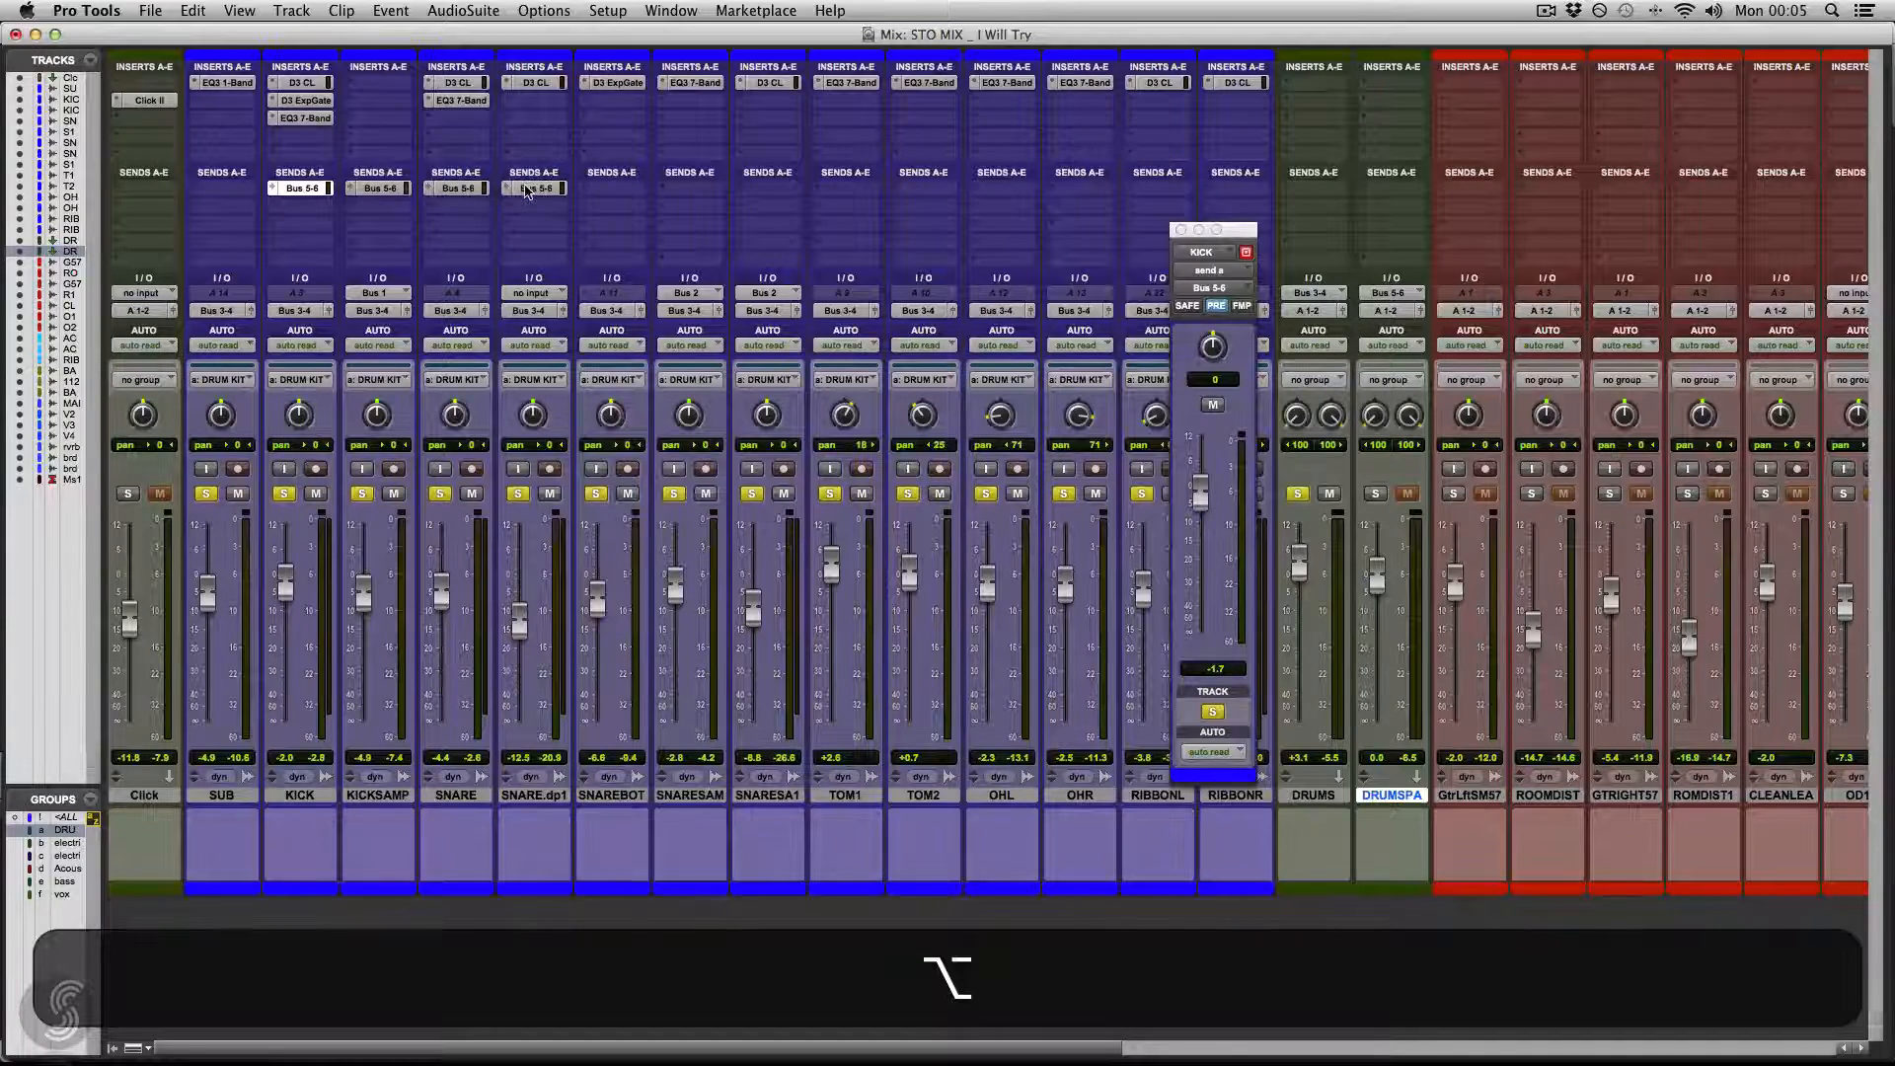
pyautogui.moveTo(798, 192); pyautogui.dragTo(925, 195)
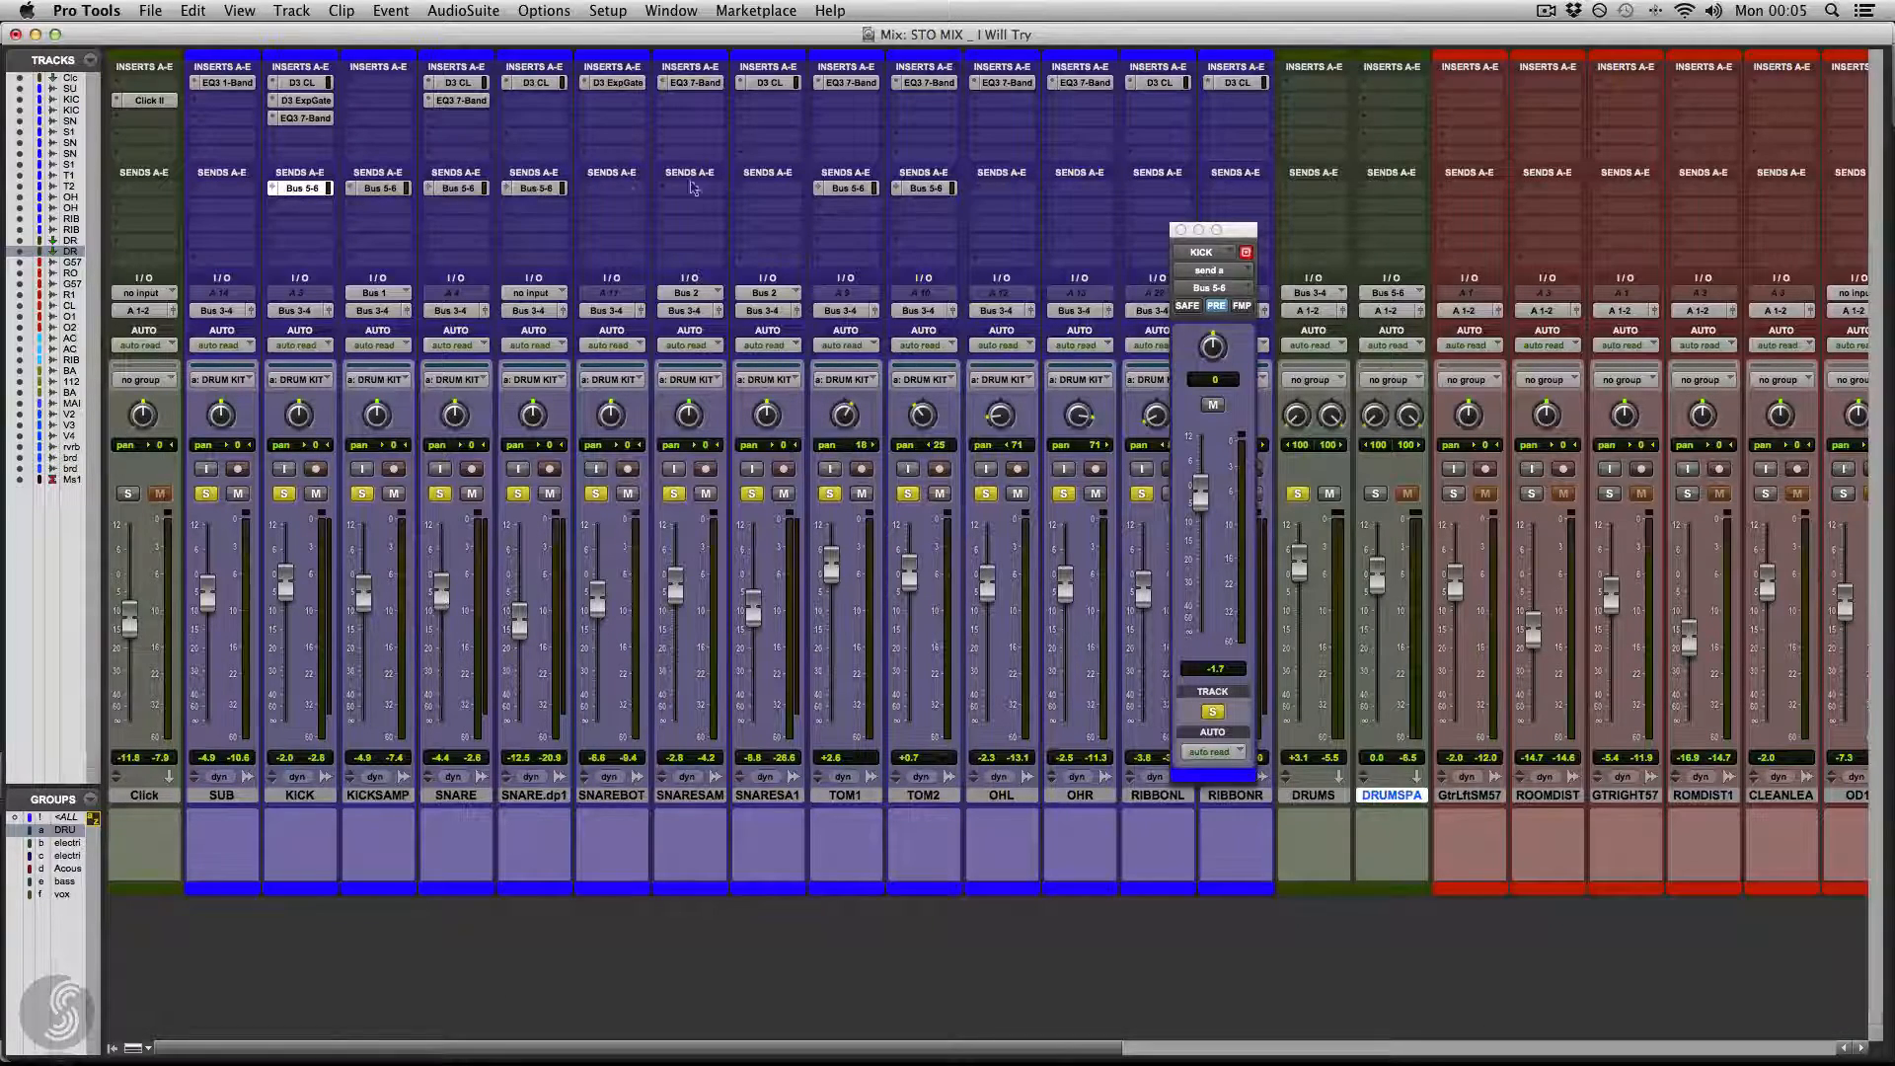
pyautogui.click(1181, 230)
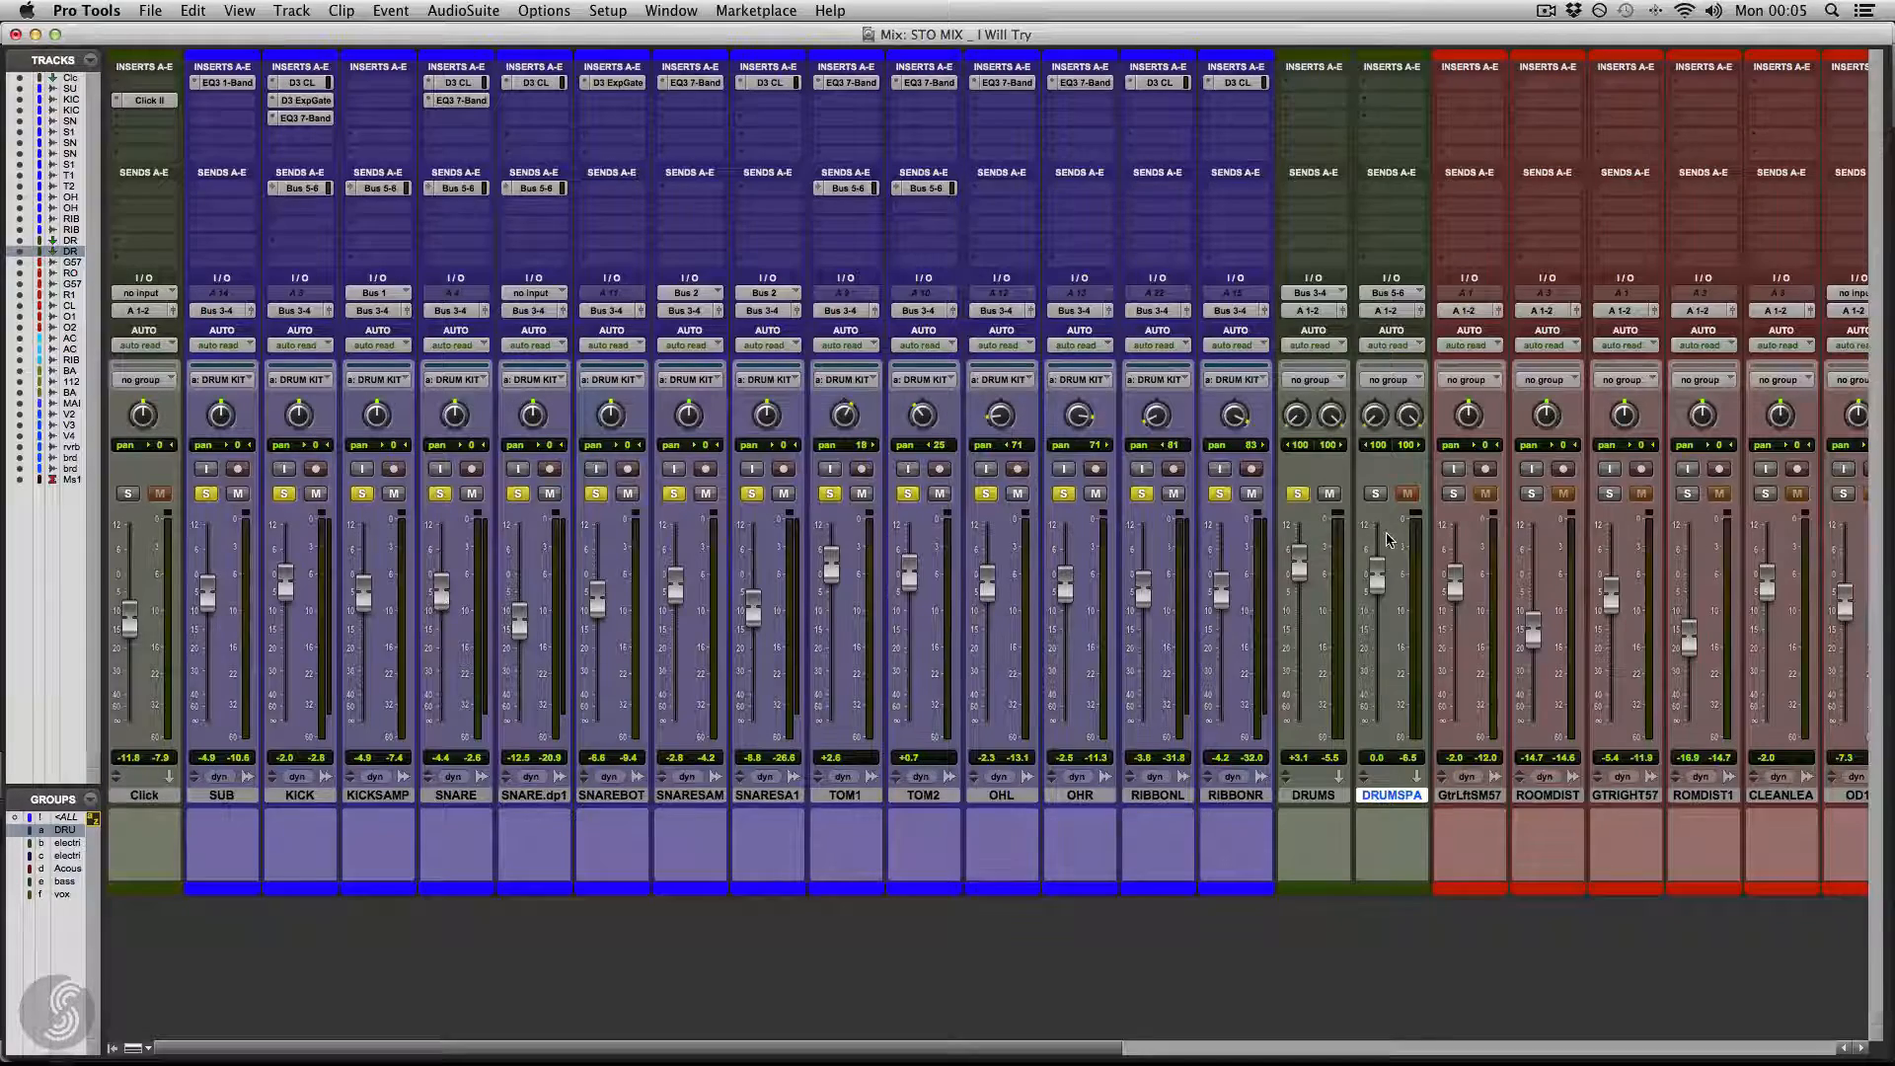
# - Insert the stereo Dyn3 Compressor/Limiter in the first insert slot of the DRUMSPAR track
pyautogui.click(1378, 85)
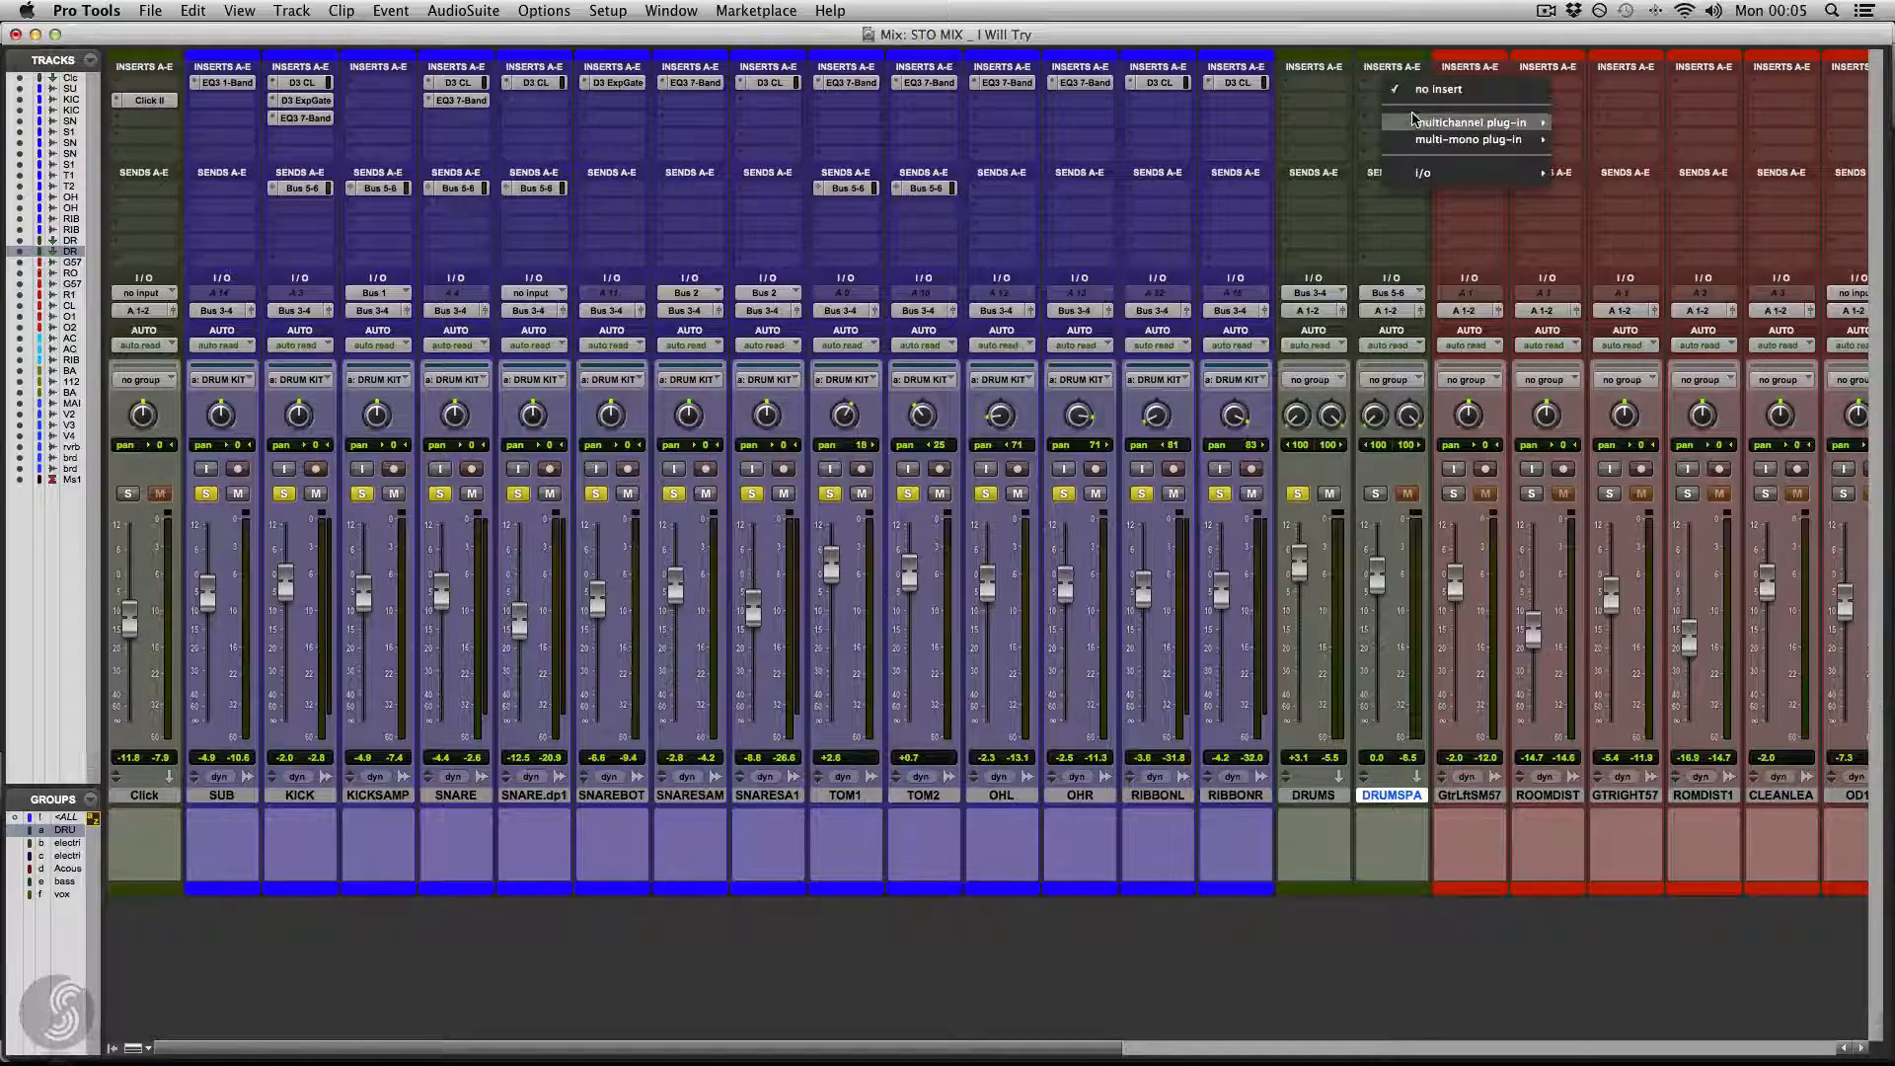
pyautogui.moveTo(1414, 123)
pyautogui.moveTo(1622, 146)
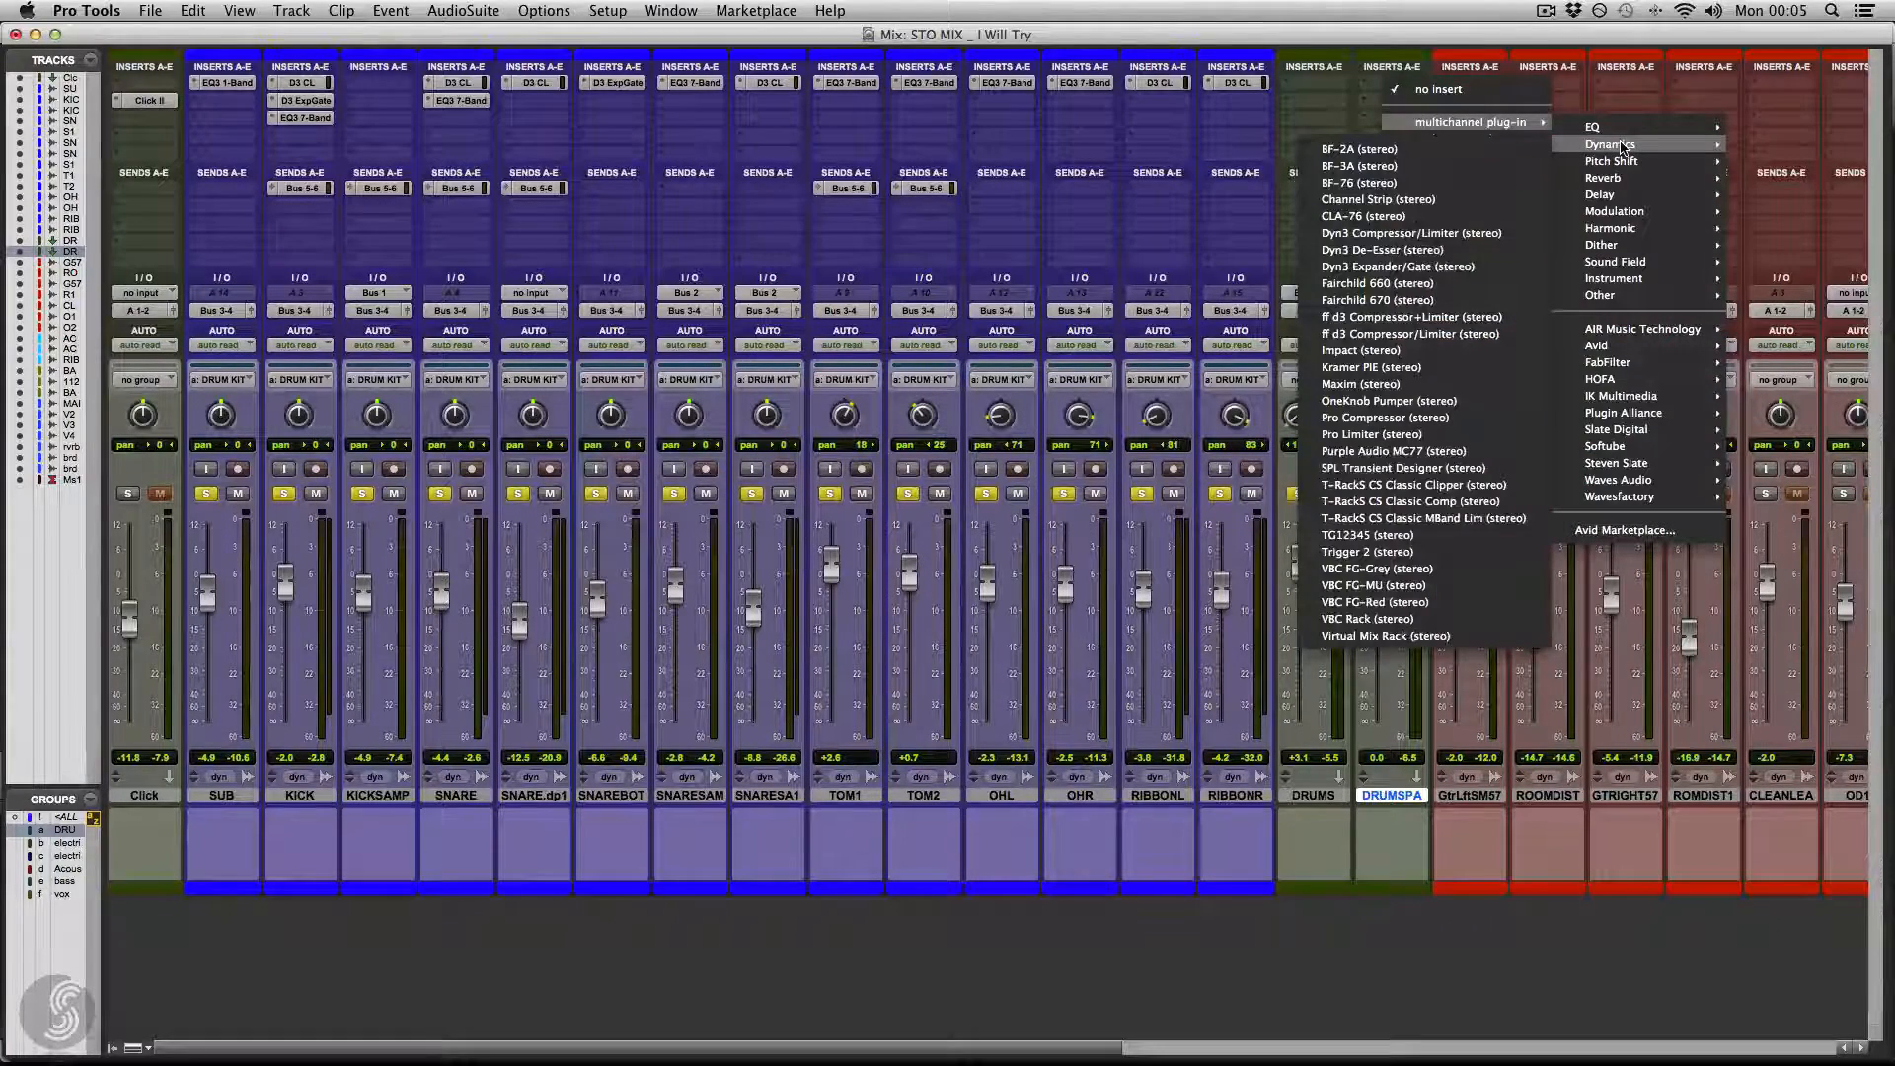
pyautogui.click(1475, 234)
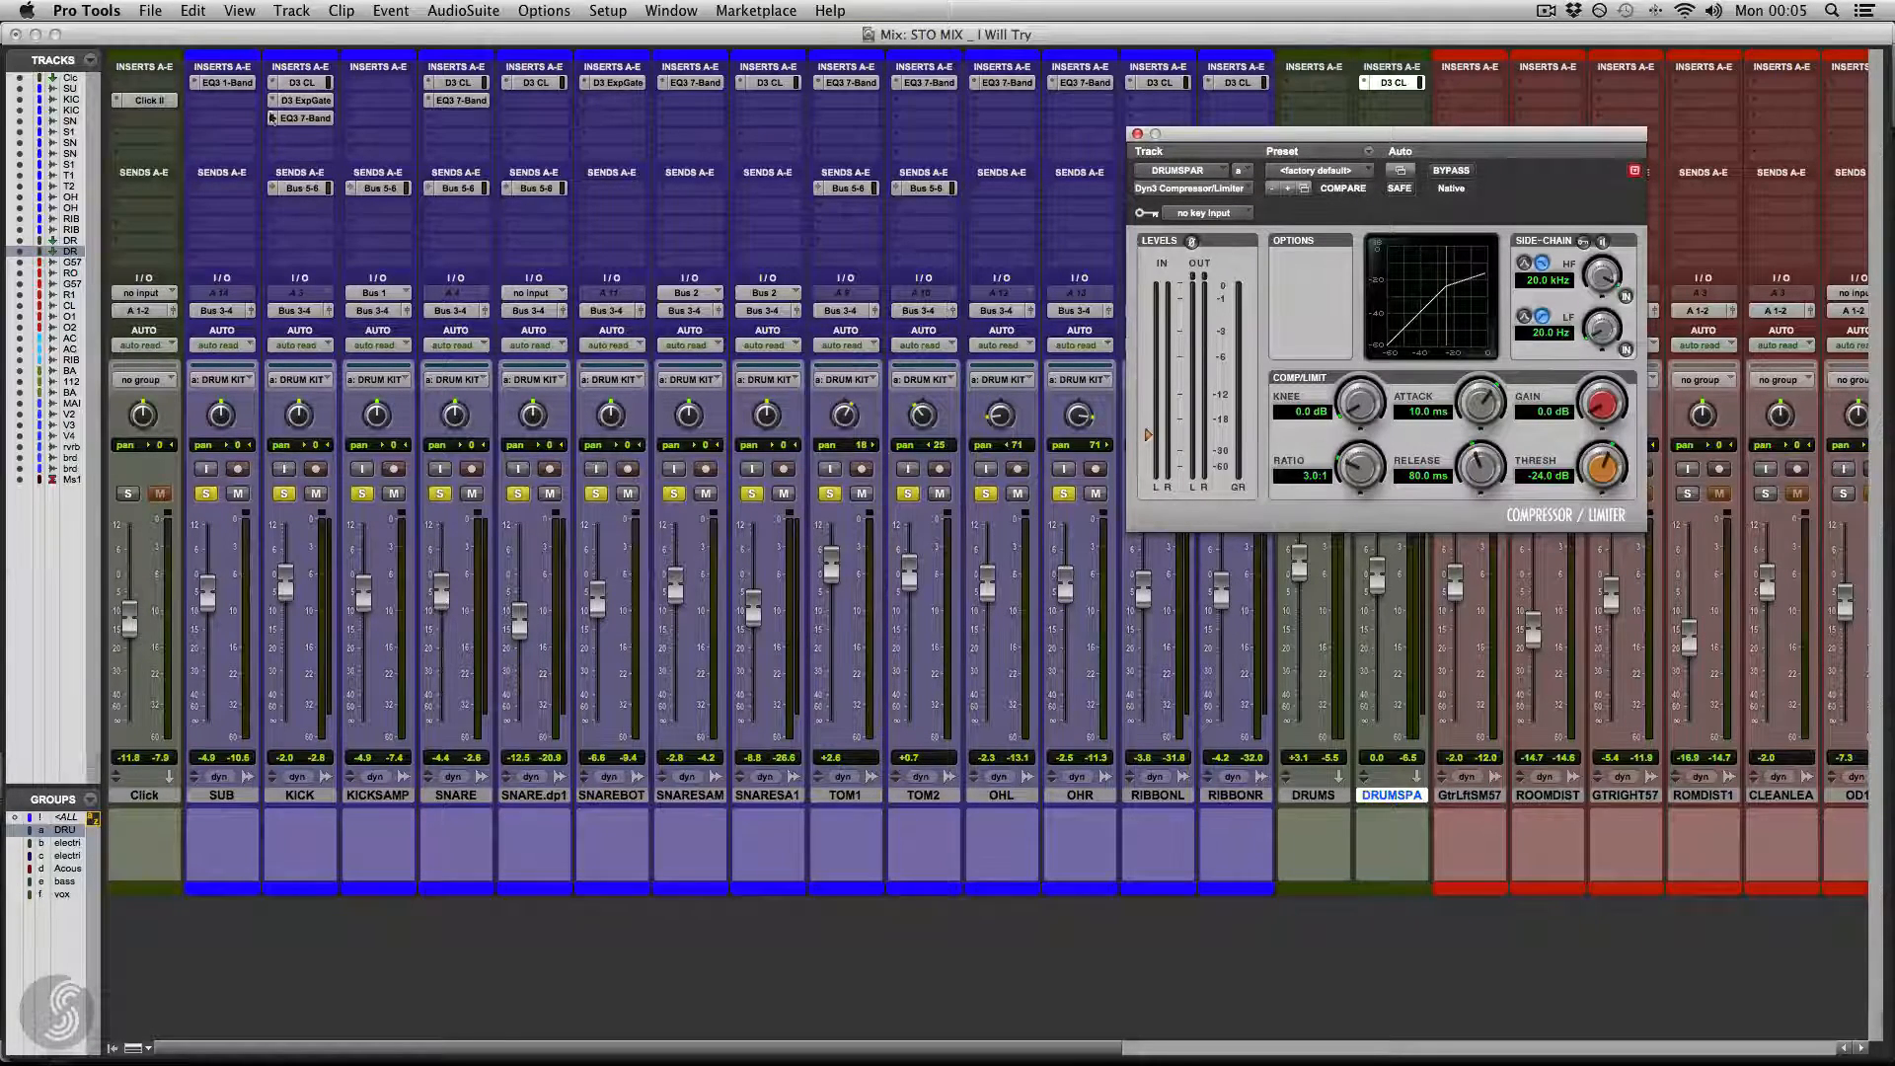
# - Expand Send A in the mixer and lower the sends to about -4.8 dB on KICK and -6.1 dB on KICKSAMP
pyautogui.click(239, 10)
pyautogui.moveTo(266, 210)
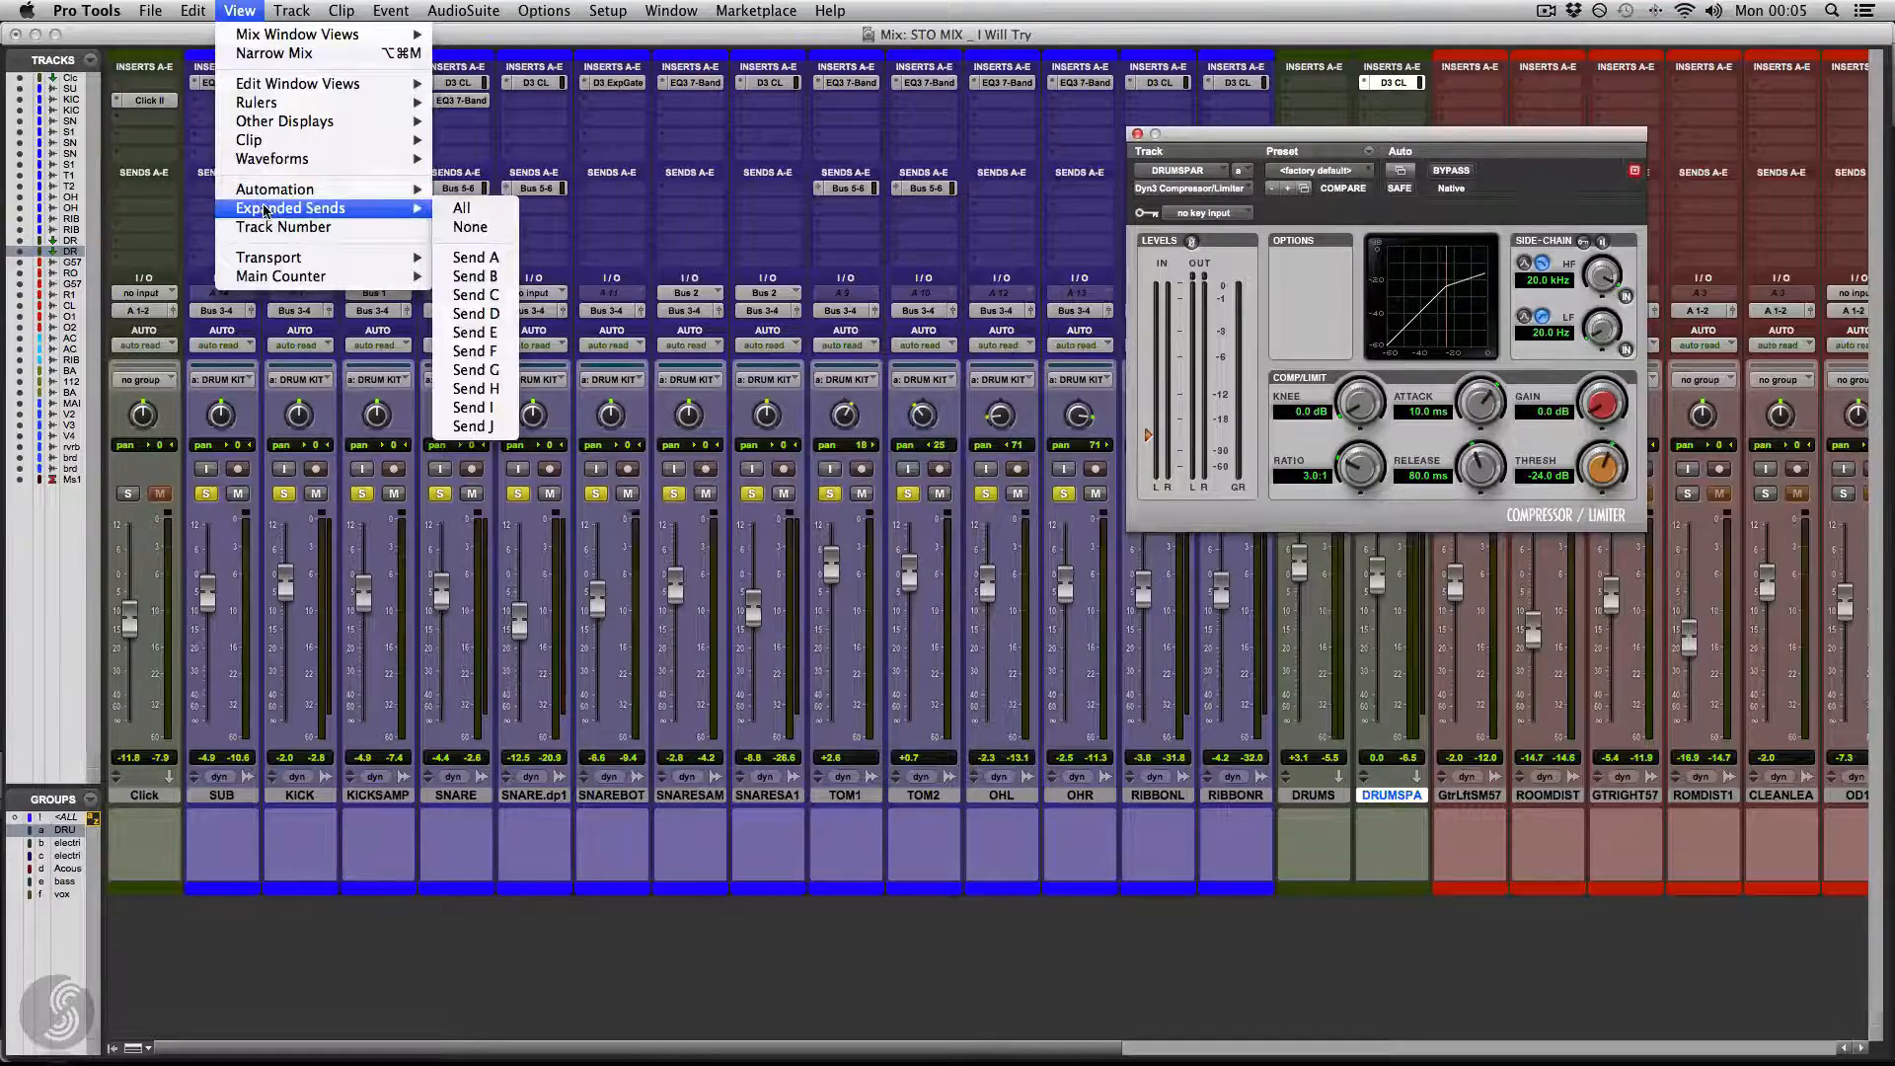
pyautogui.click(459, 258)
pyautogui.moveTo(272, 225); pyautogui.dragTo(341, 235)
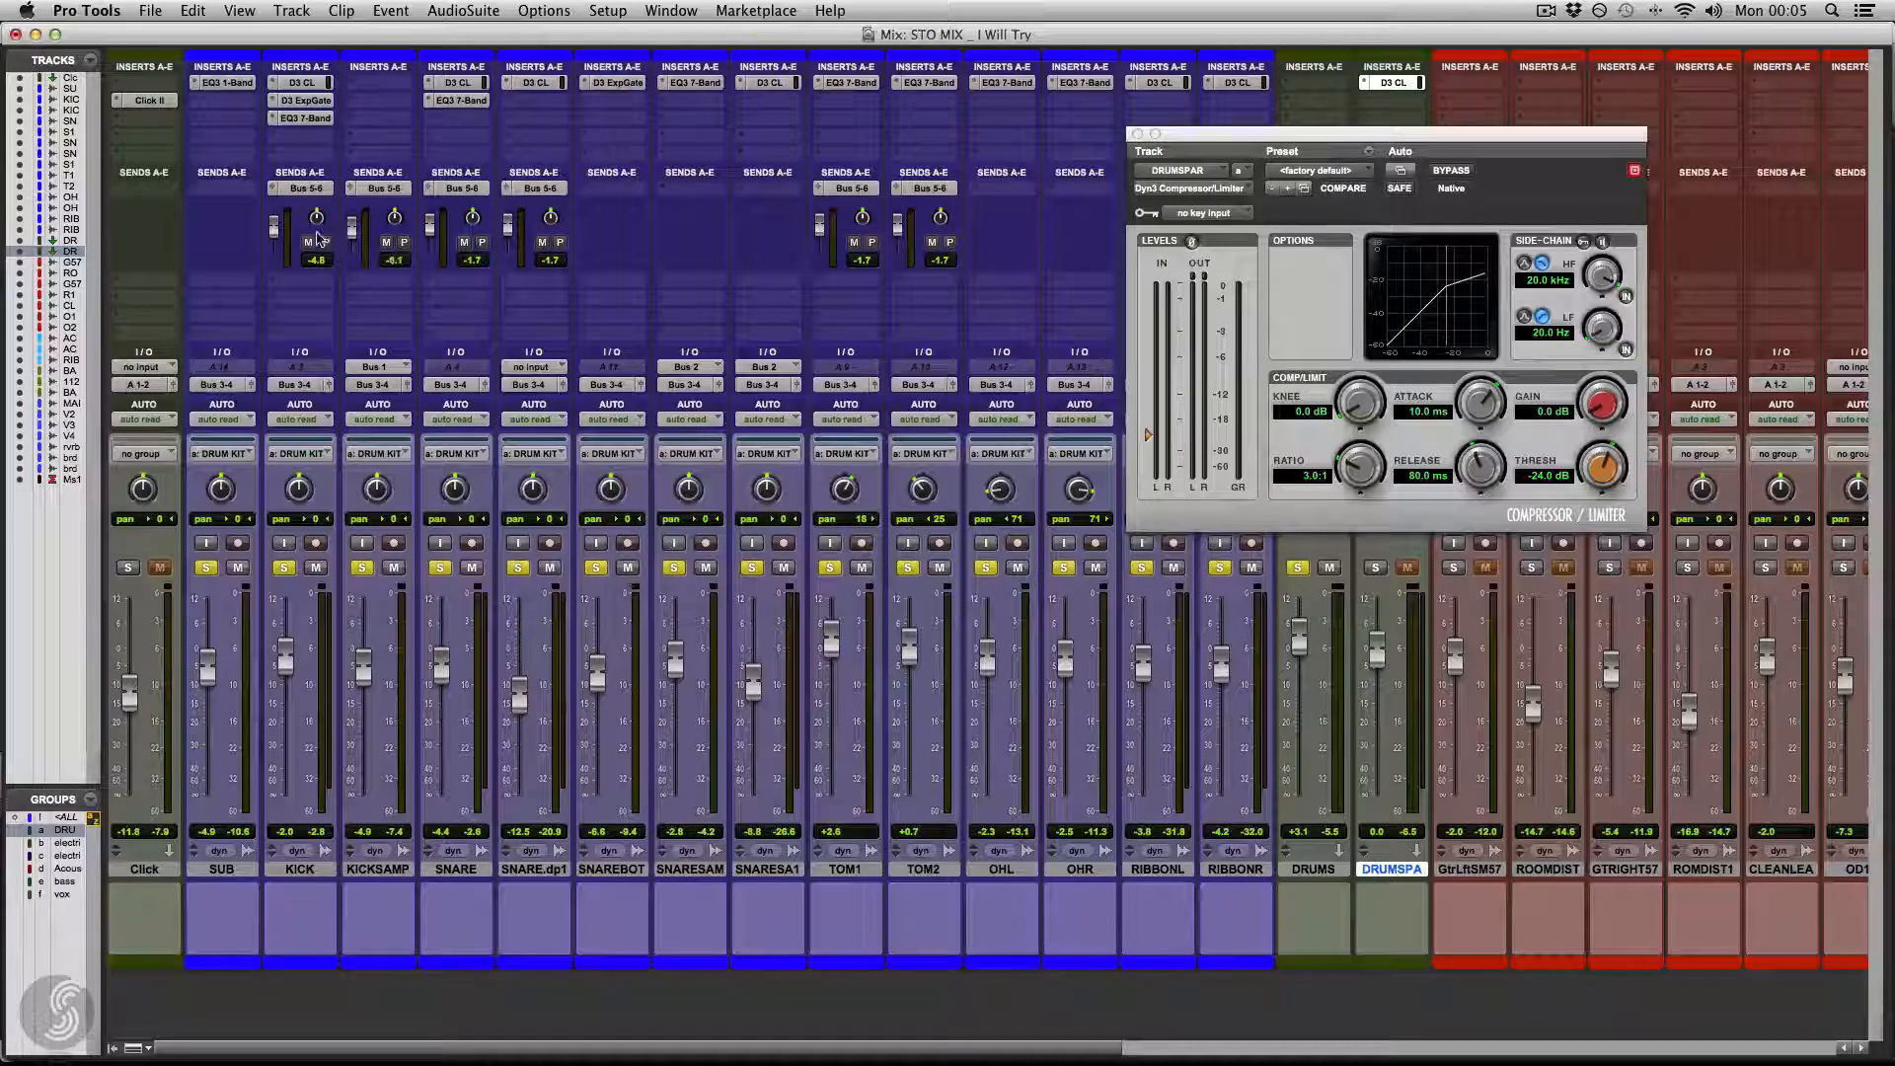
# - Clear the solos on the drum kit group and DRUMS, solo DRUMSPAR, and raise its fader to about +3.1 dB
pyautogui.moveTo(1207, 153); pyautogui.dragTo(965, 119)
pyautogui.click(363, 569)
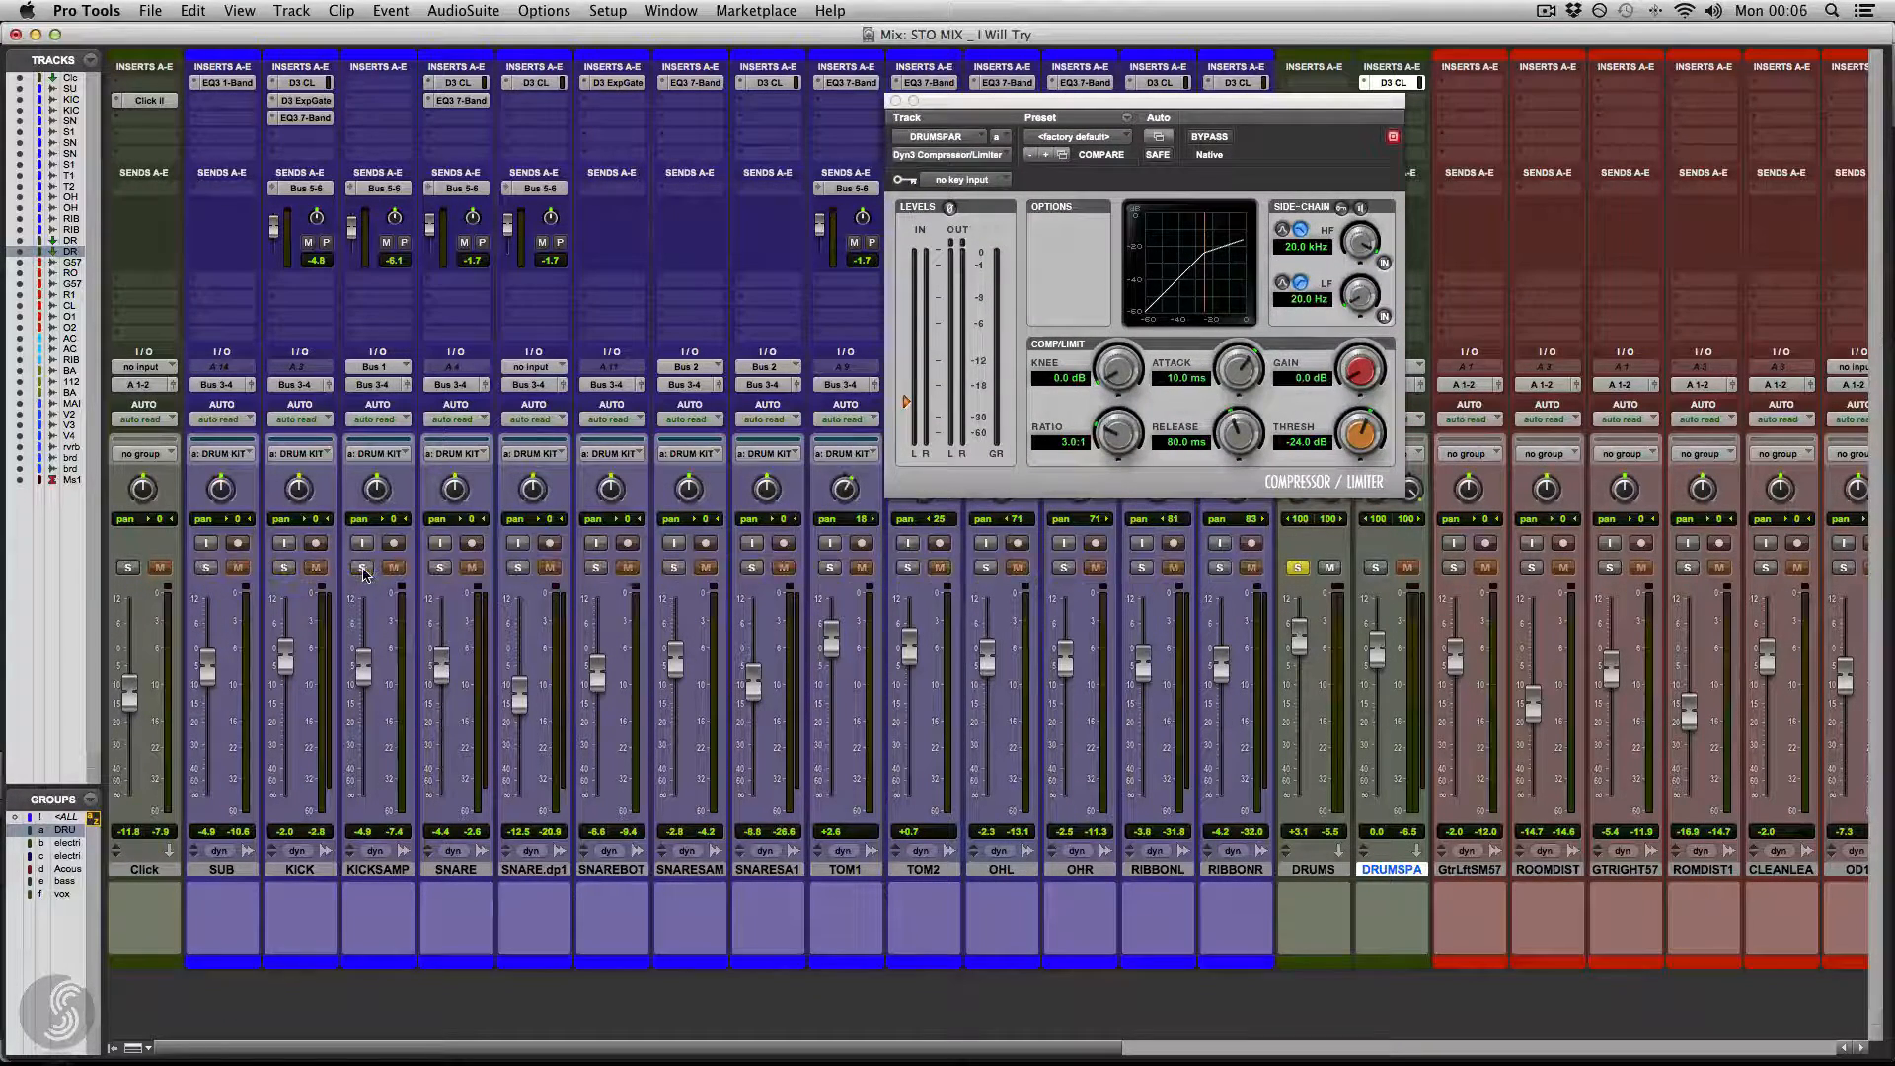
pyautogui.click(1296, 568)
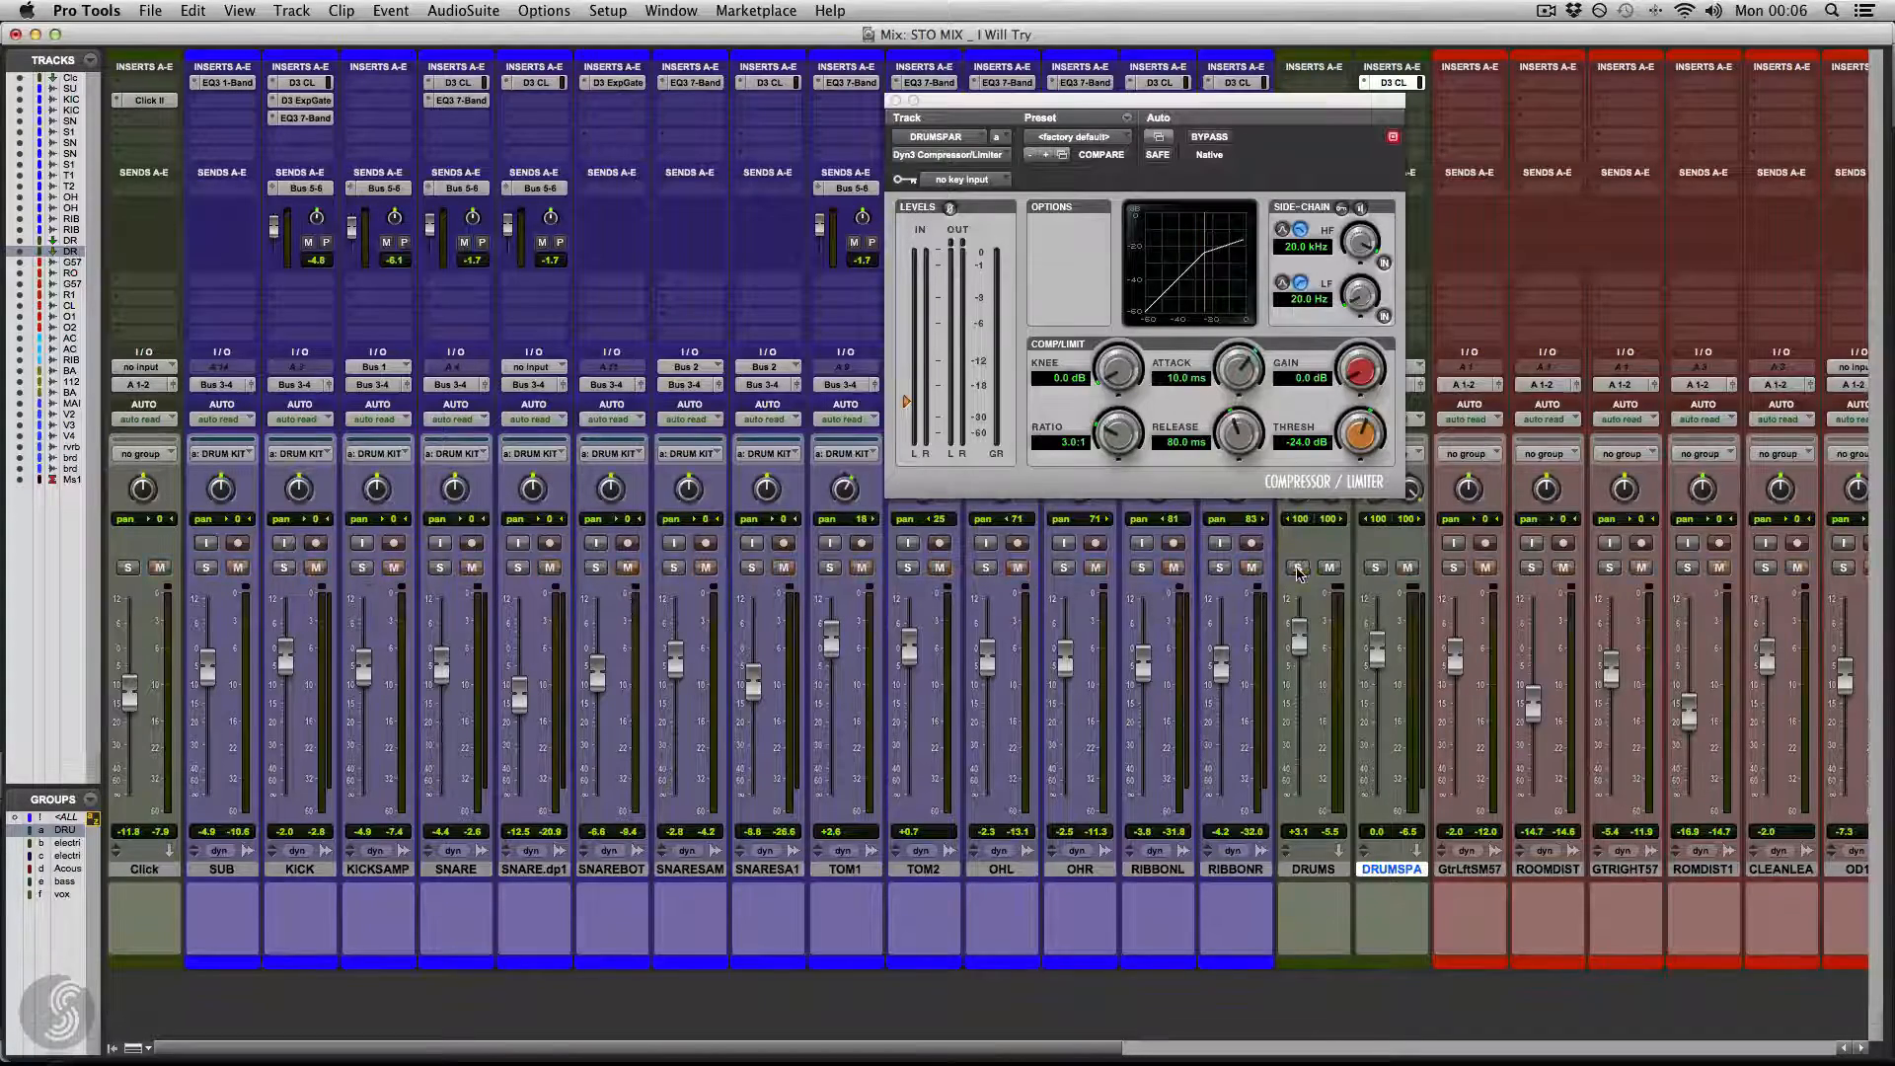
pyautogui.click(1377, 569)
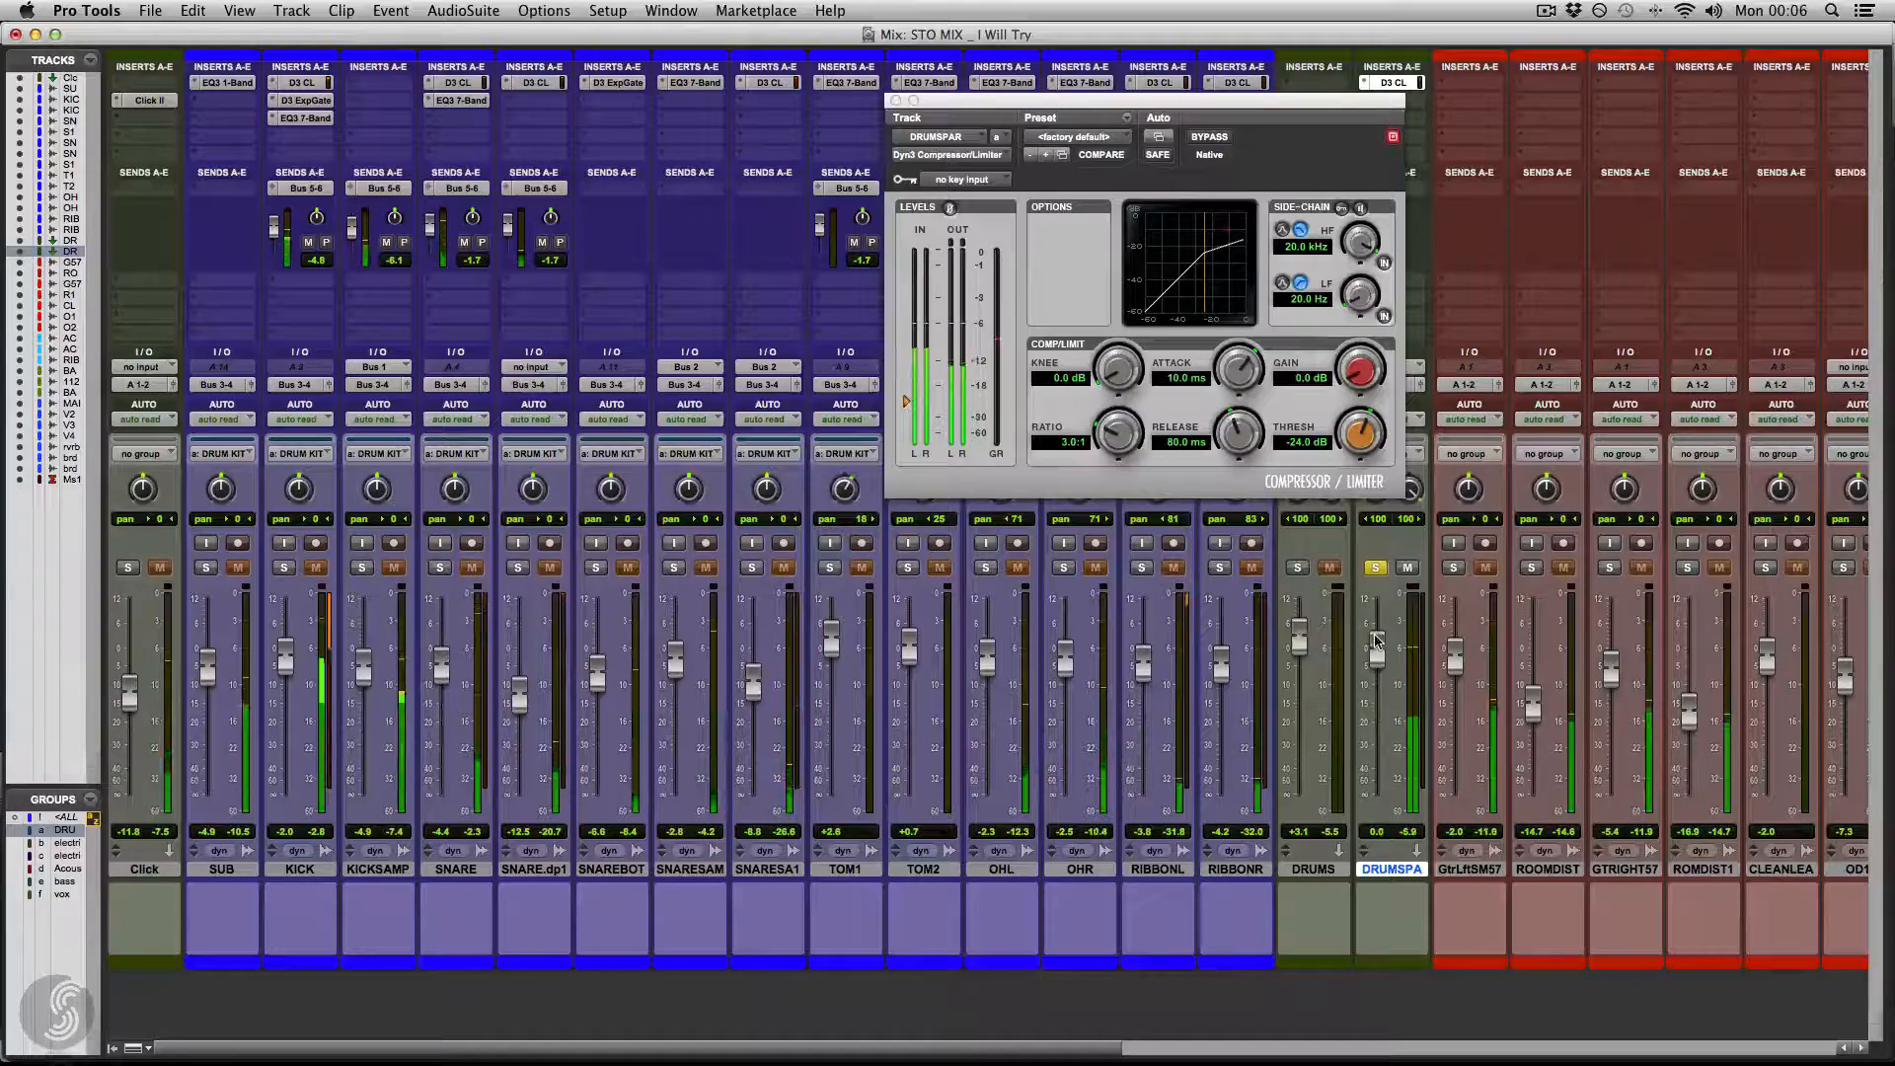
pyautogui.moveTo(1377, 641); pyautogui.dragTo(1377, 631)
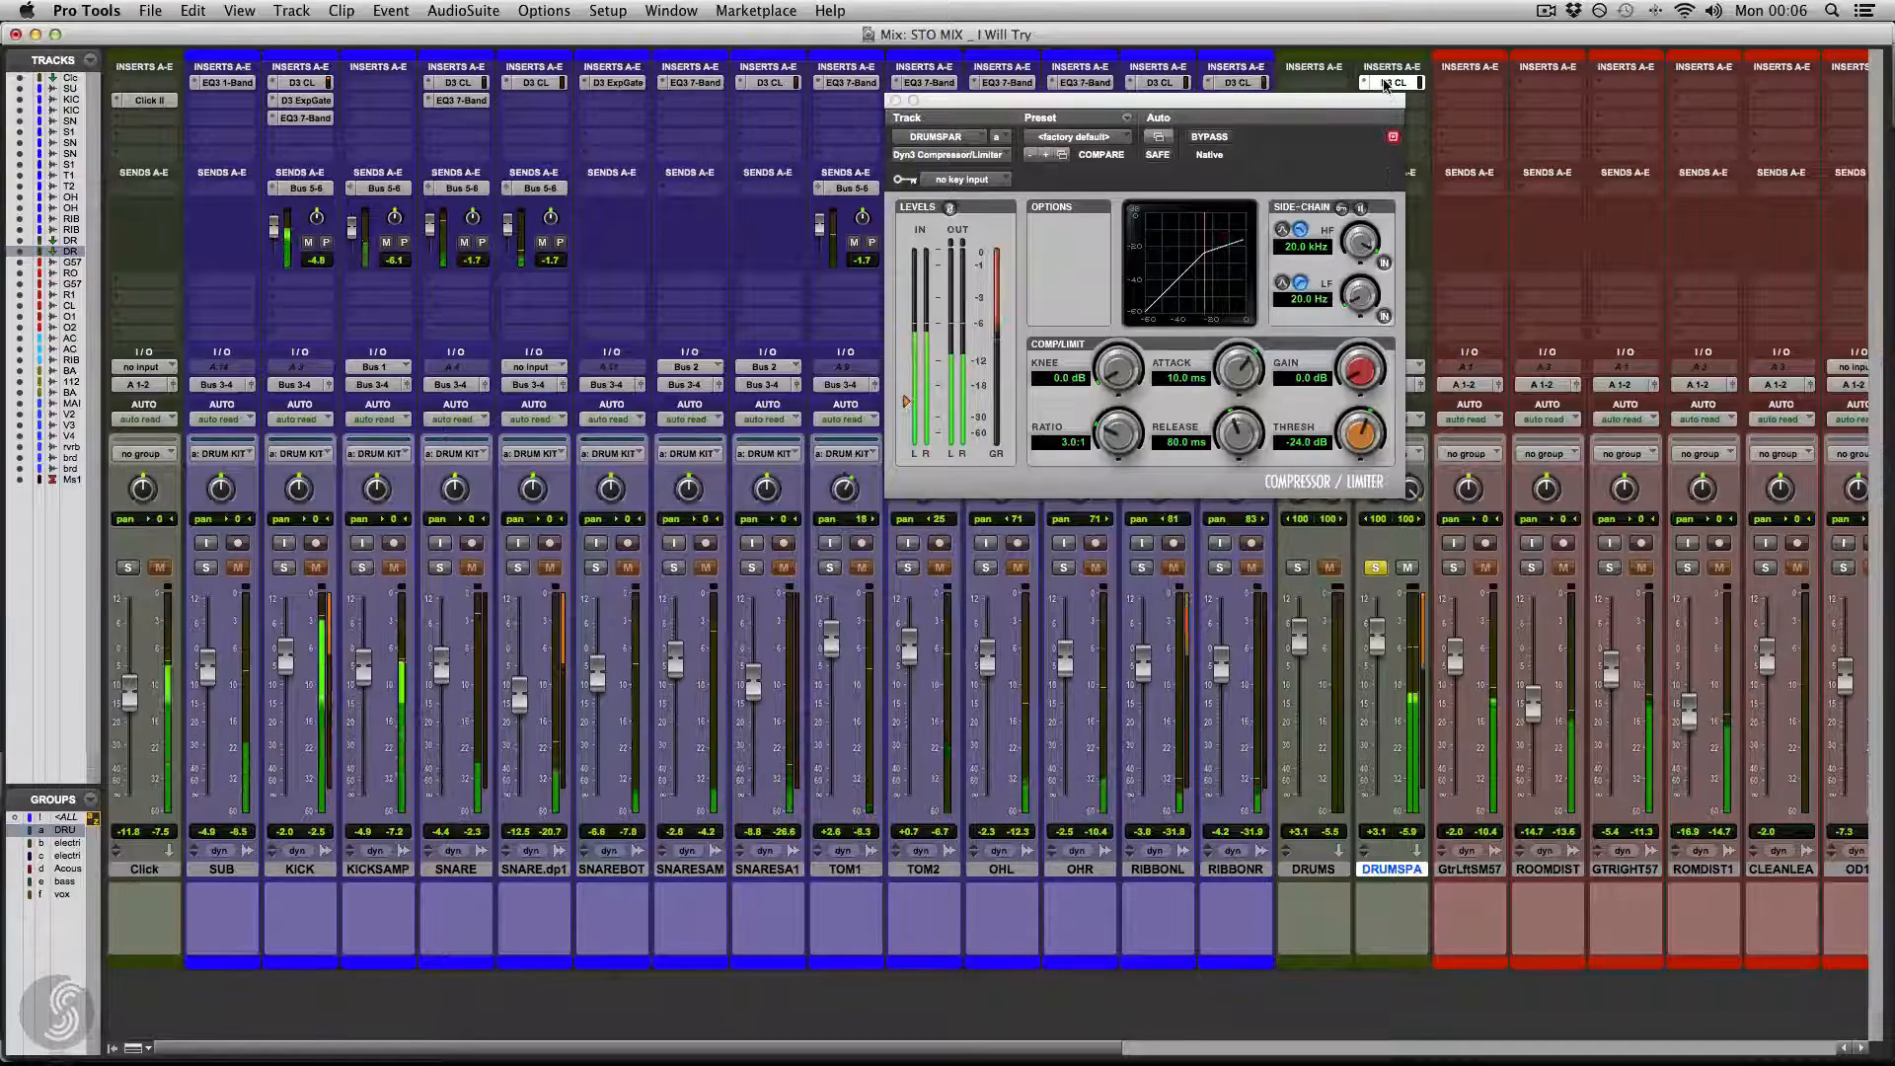
# - Bypass the compressor and balance the sends to about -3.5 dB on KICK, +2.7 dB on KICKSAMP, -18.8 dB on SNARE and +1.6 dB on SNARE.dp1
pyautogui.keyDown('super'); pyautogui.click(1385, 85); pyautogui.keyUp('super')
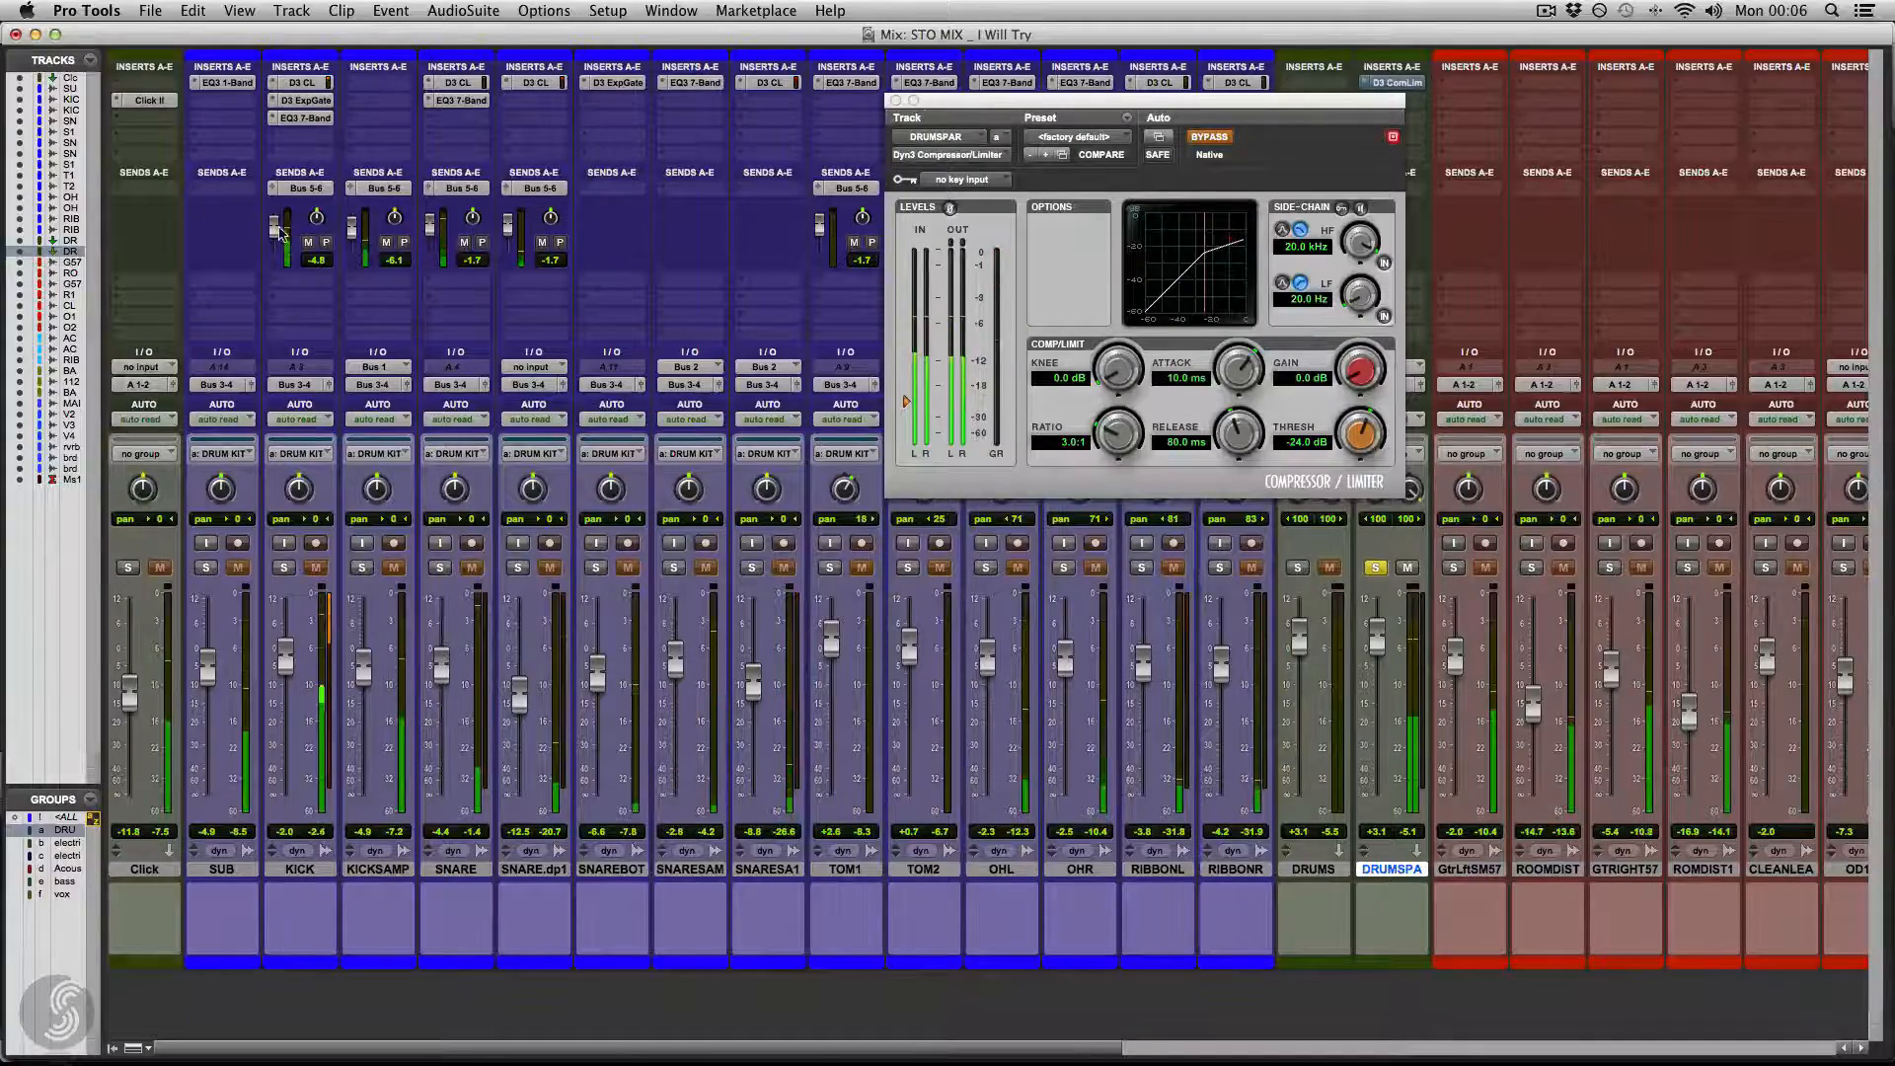
pyautogui.moveTo(281, 233); pyautogui.dragTo(283, 242)
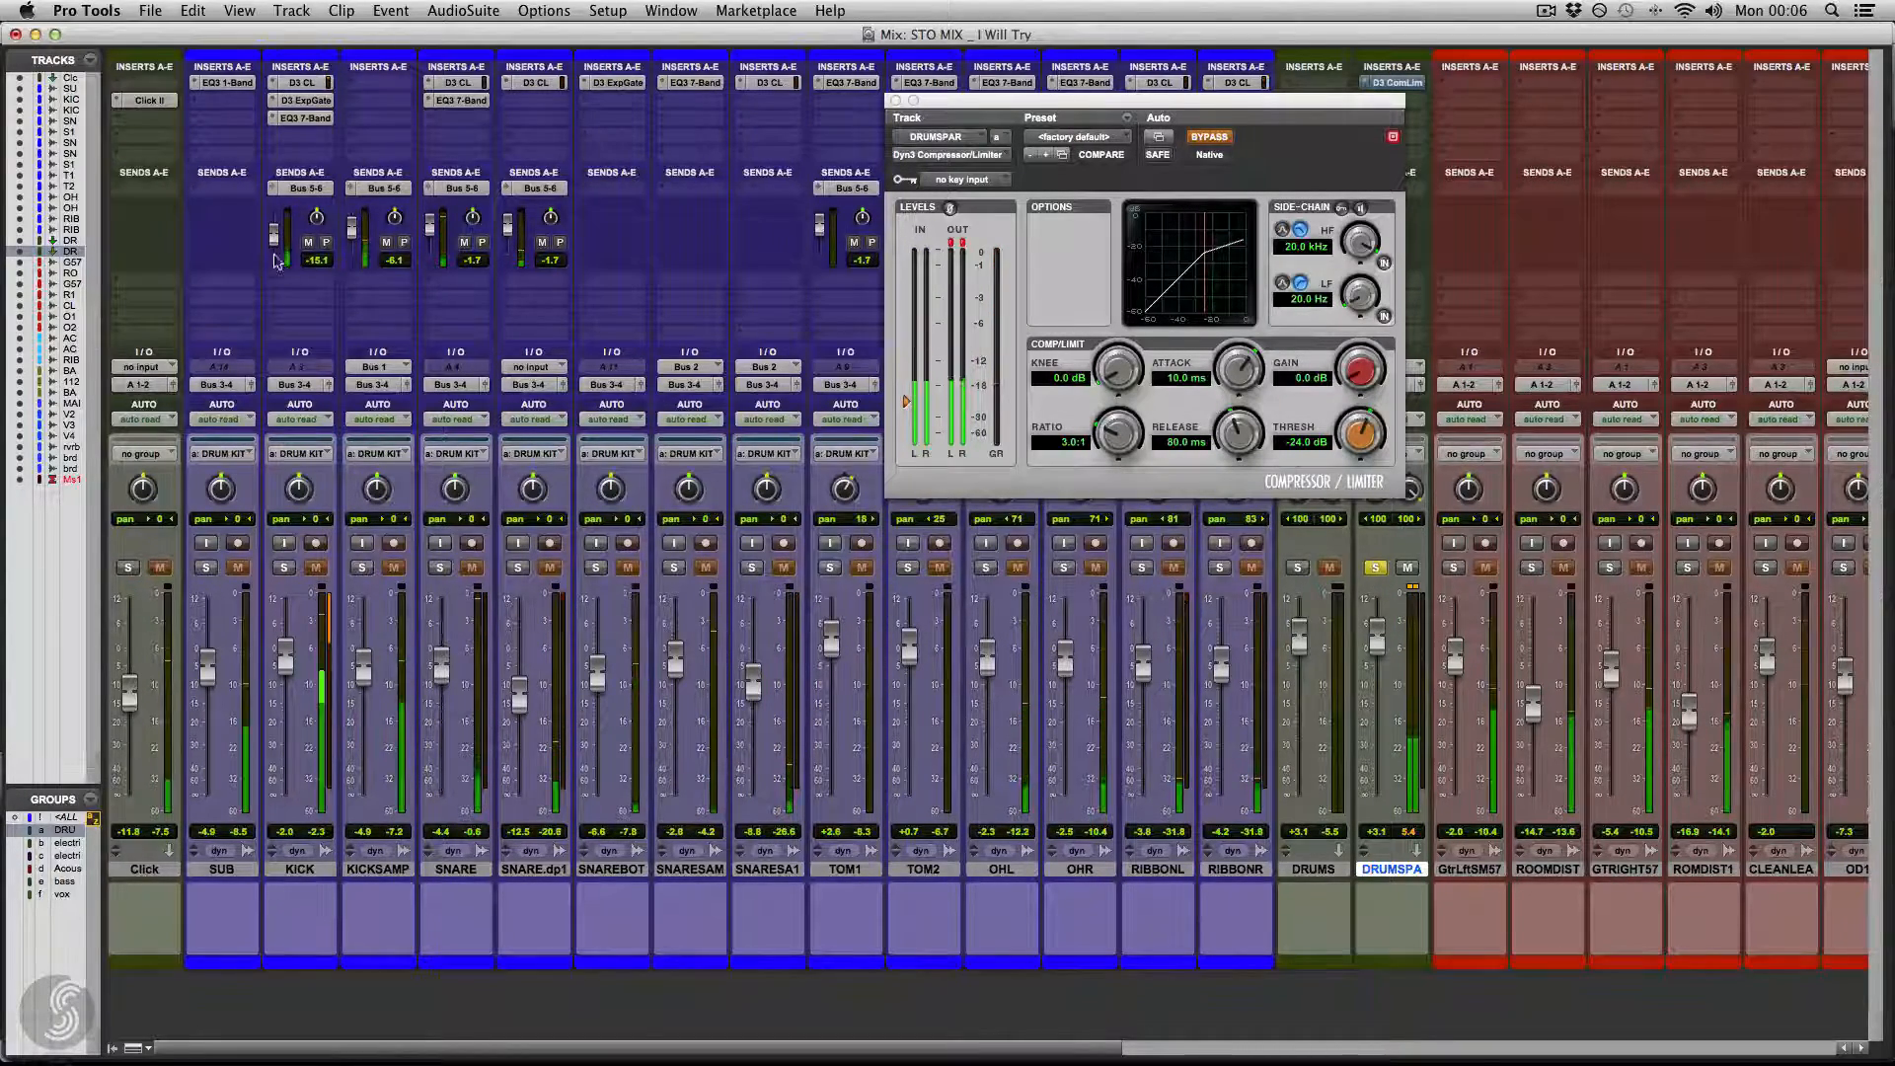
pyautogui.moveTo(276, 258); pyautogui.dragTo(507, 227)
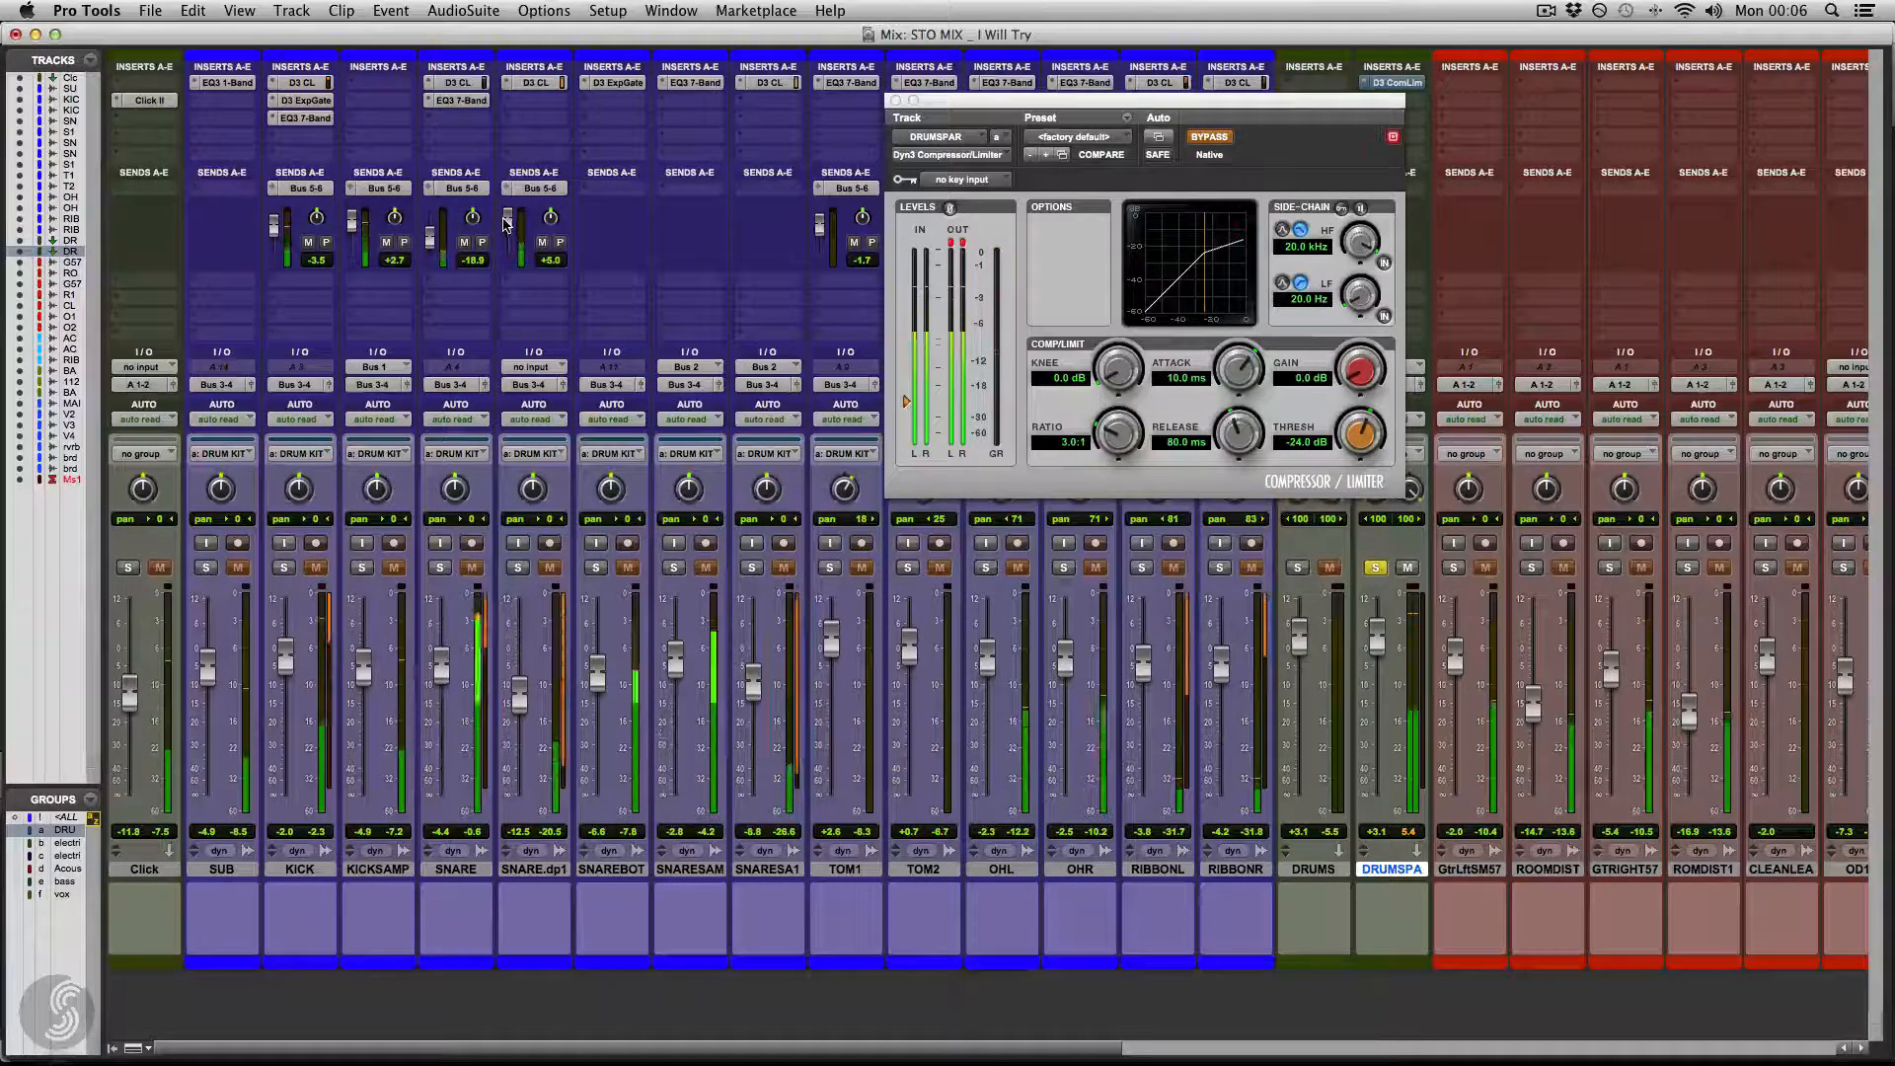
pyautogui.press('space')
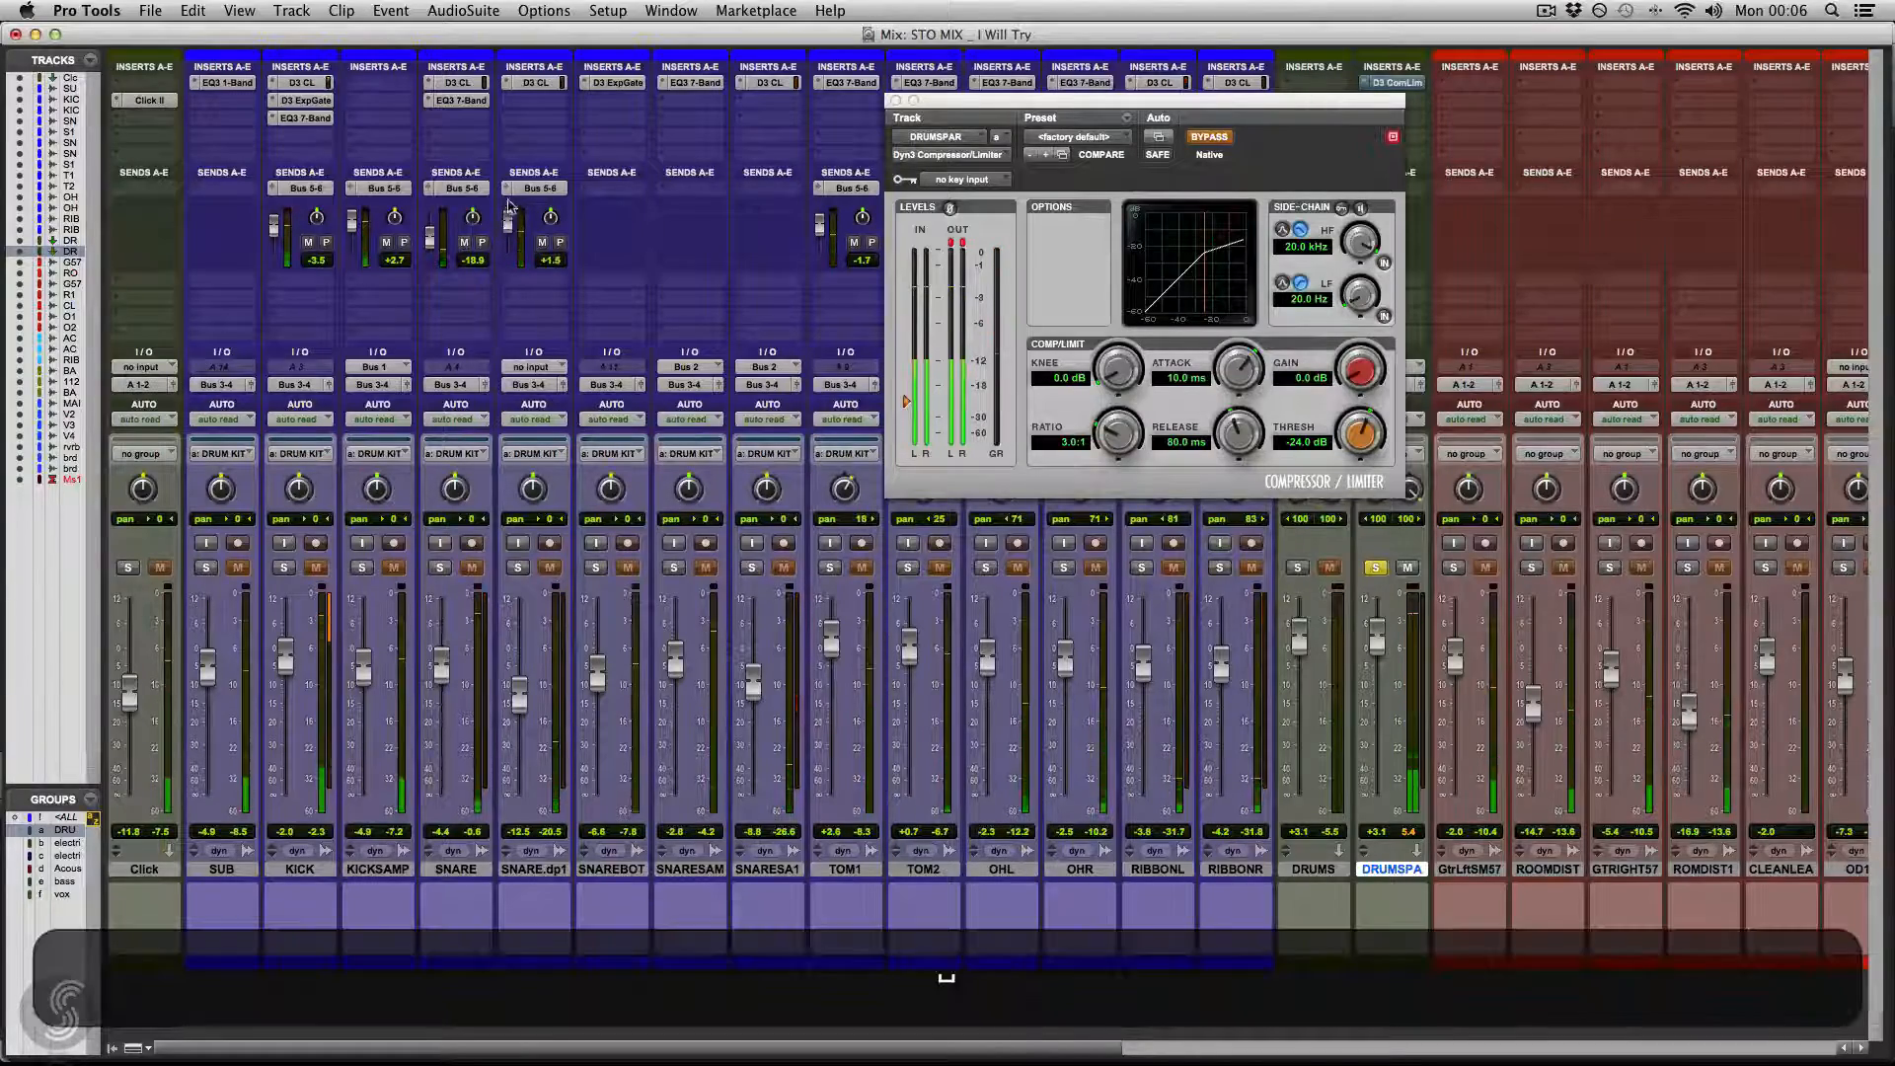
# - Move the SNARE.dp1 send to SNARESAM at about -0.9 dB and raise the SNARE send to about -4.8 dB during playback
pyautogui.moveTo(521, 189); pyautogui.dragTo(666, 230)
pyautogui.press('space')
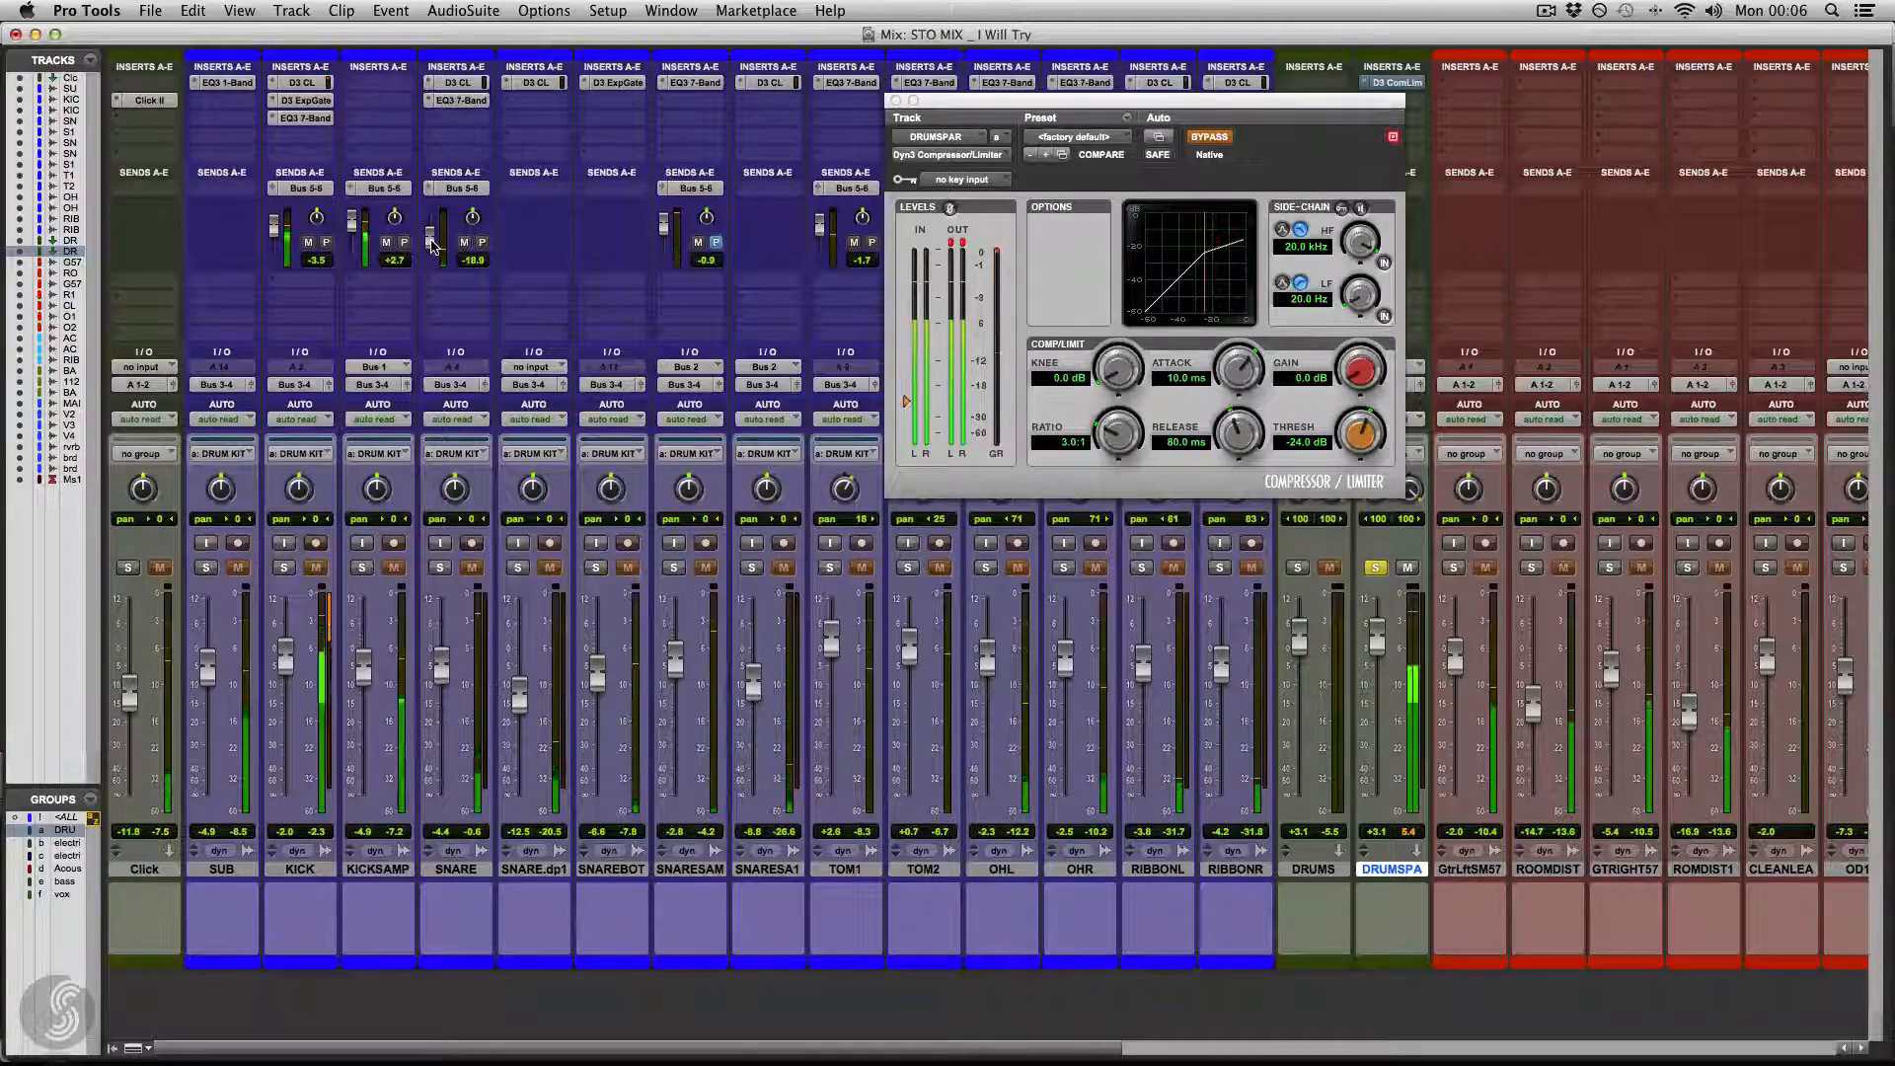
pyautogui.moveTo(431, 238); pyautogui.dragTo(432, 233)
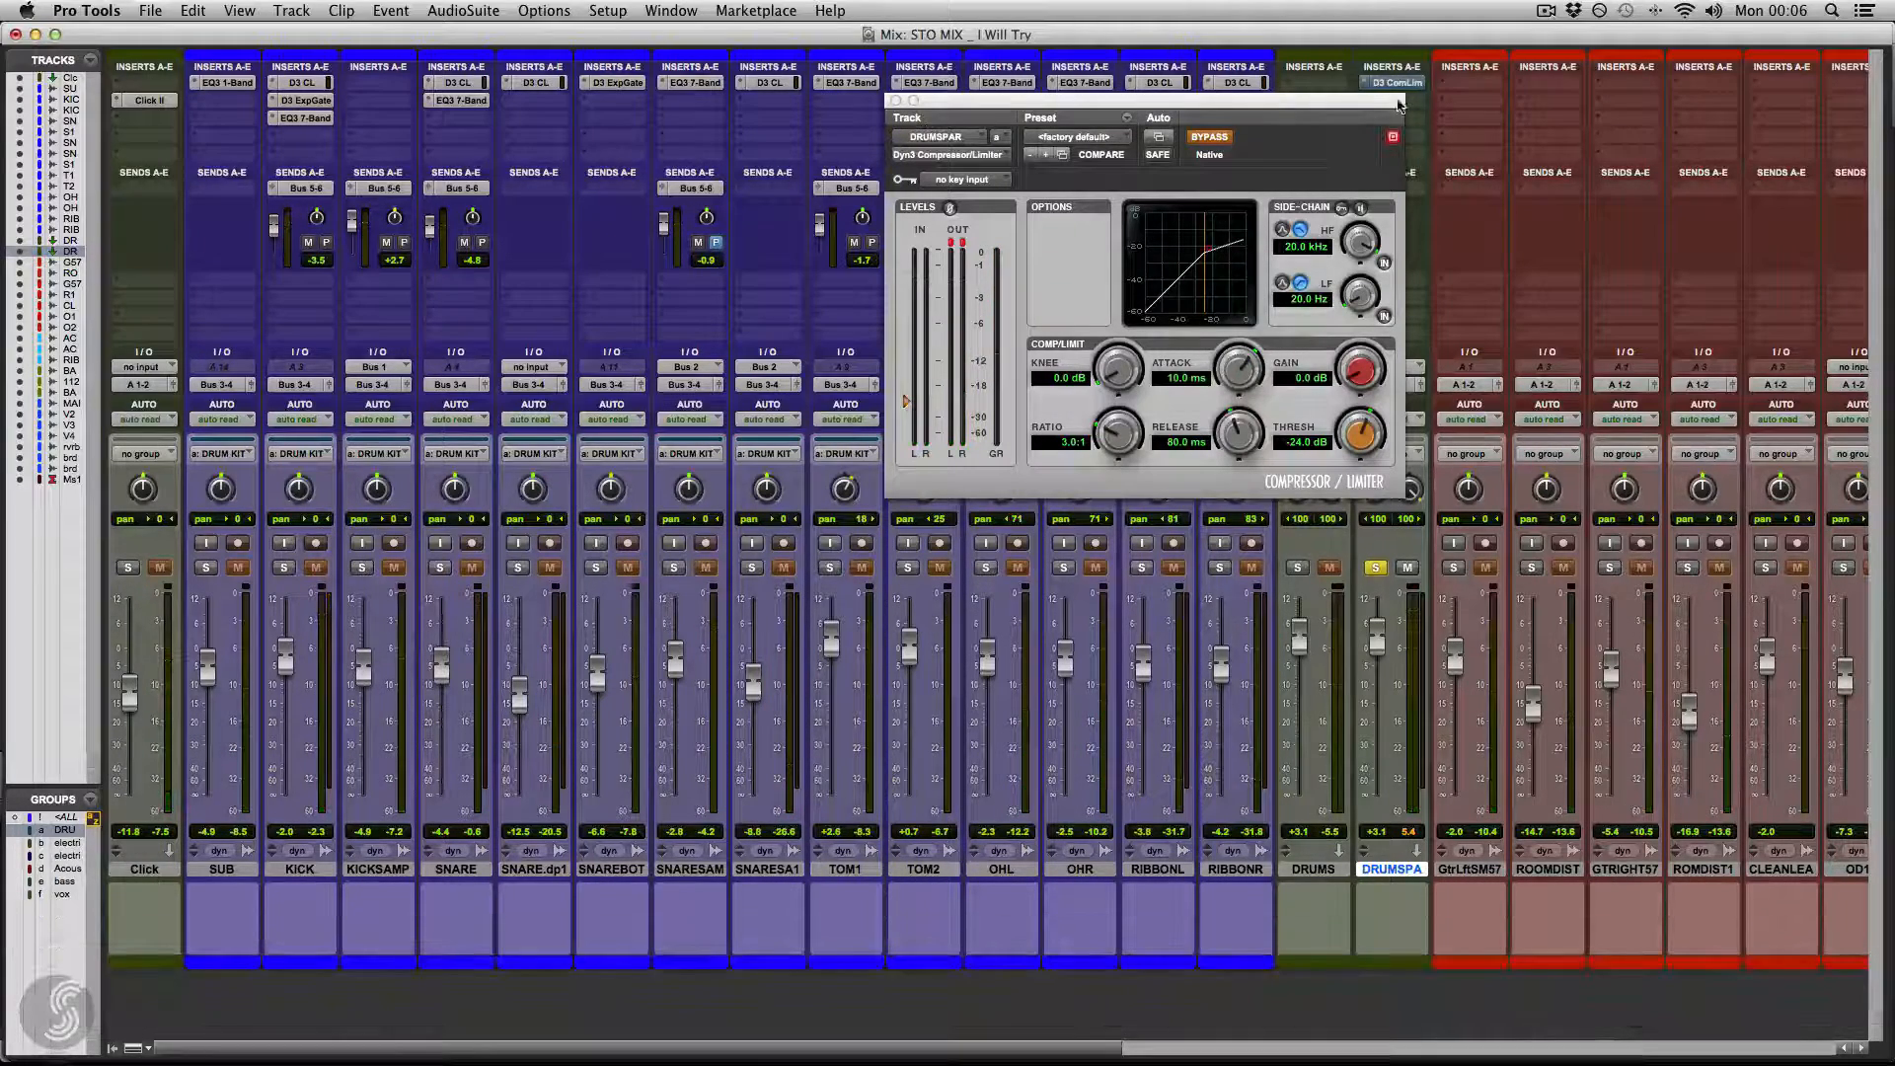
# - Re-enable the compressor and set its ratio to 22.2:1, attack to 204.1 µs, release to 48.5 ms and threshold to about -26.9 dB
pyautogui.click(1215, 140)
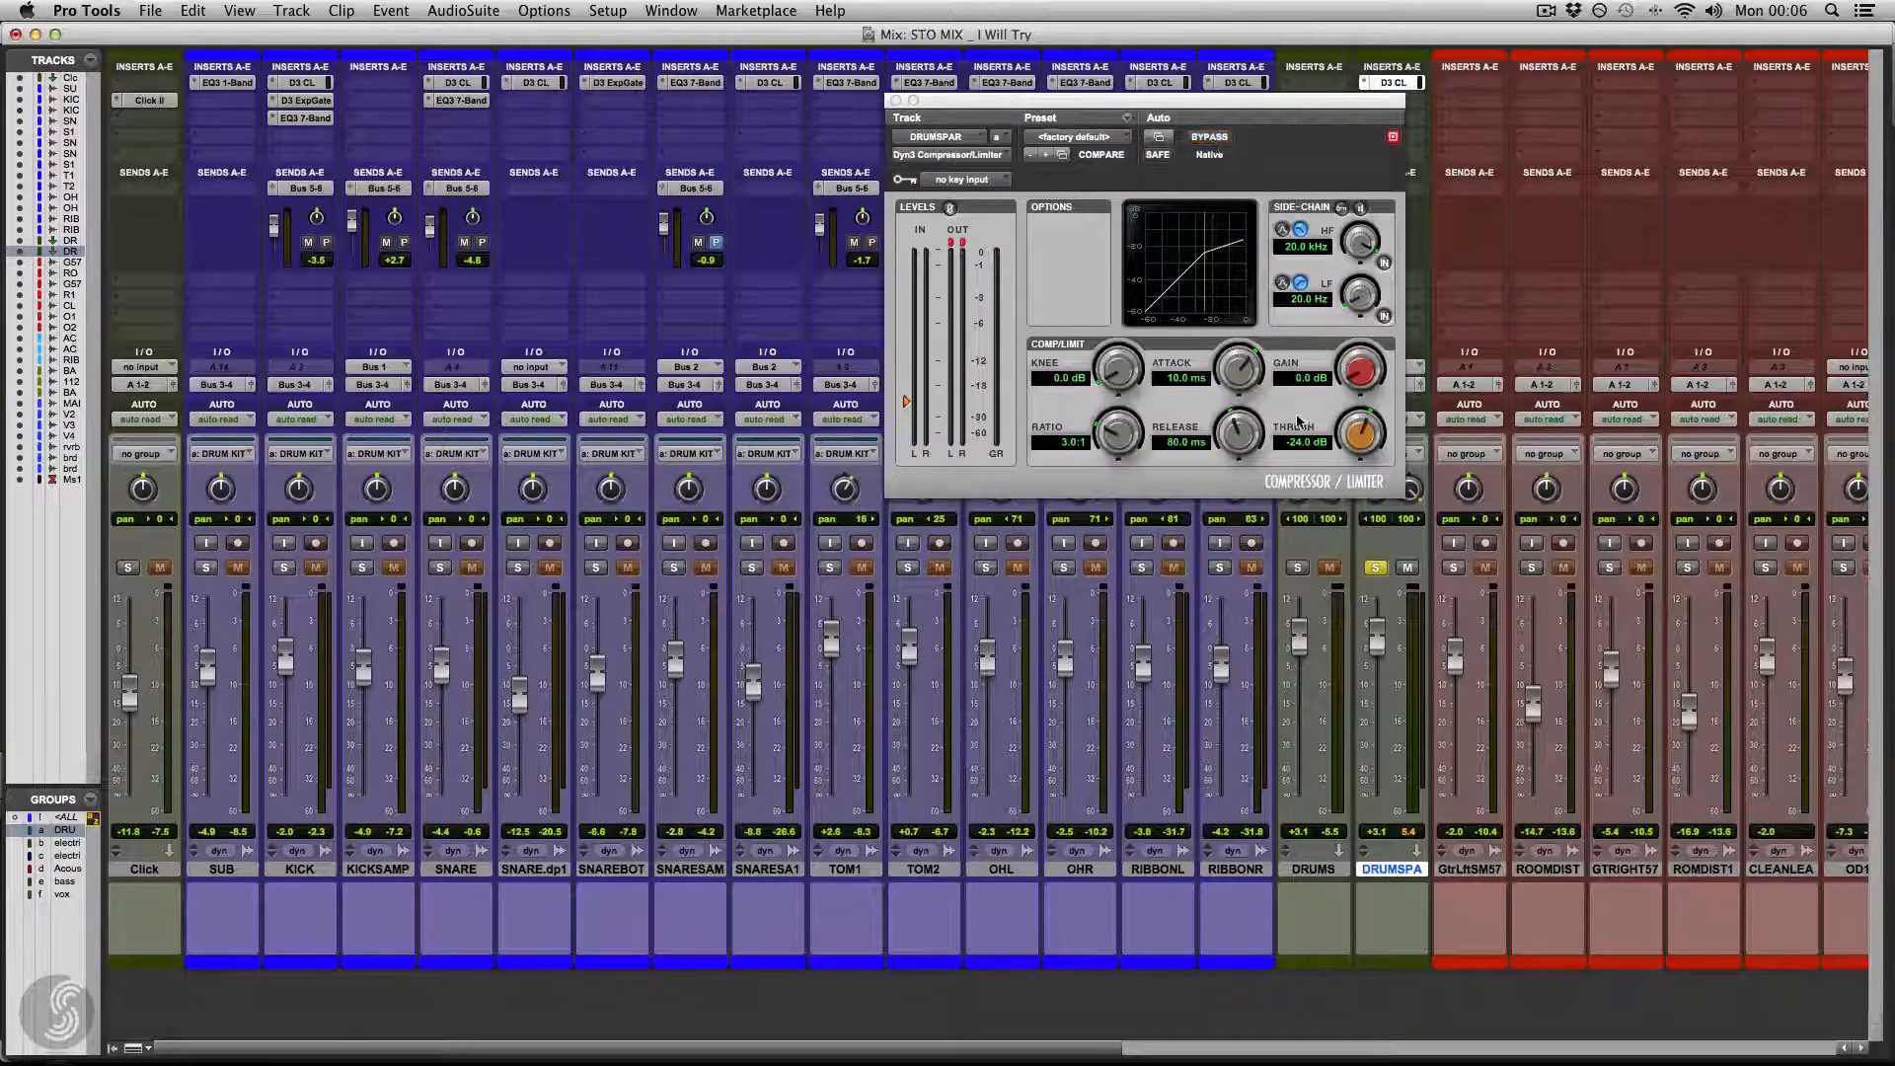
pyautogui.moveTo(1121, 410); pyautogui.dragTo(1116, 393)
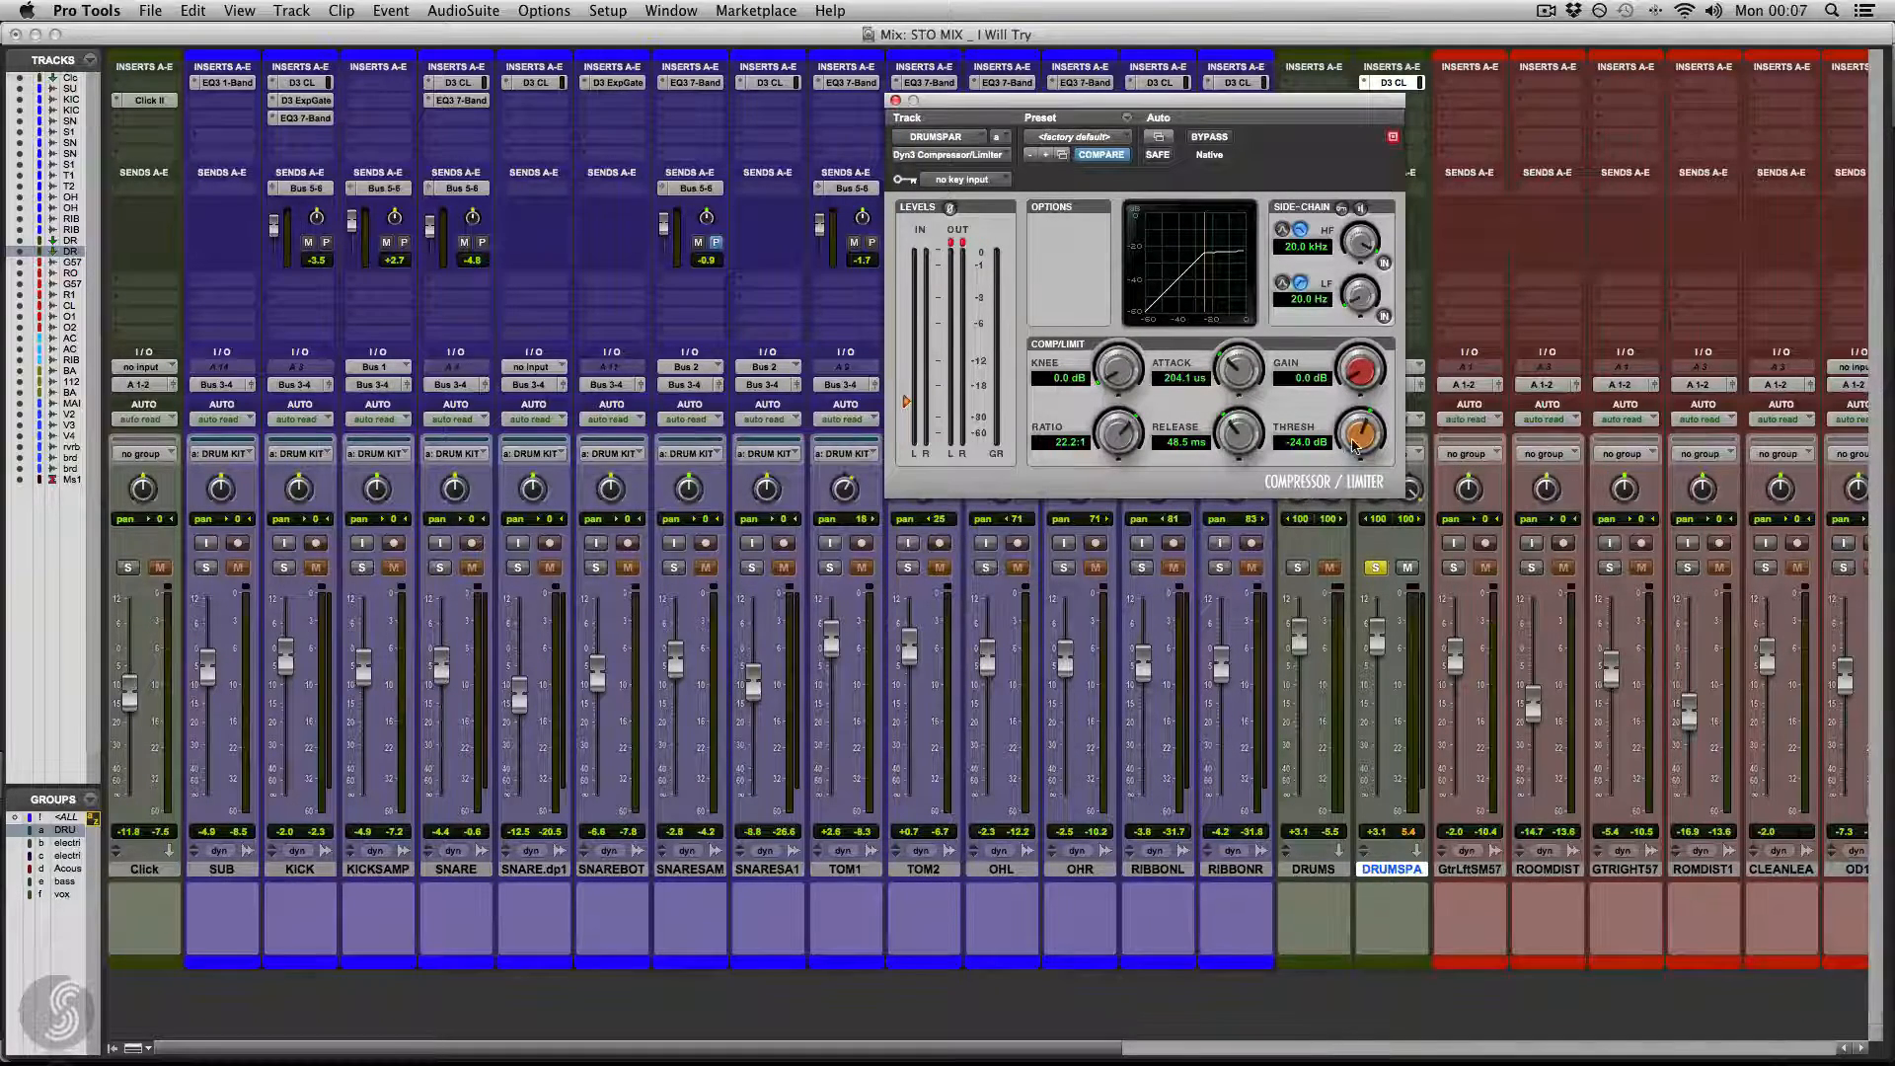
pyautogui.moveTo(1352, 441); pyautogui.dragTo(1353, 438)
pyautogui.press('space')
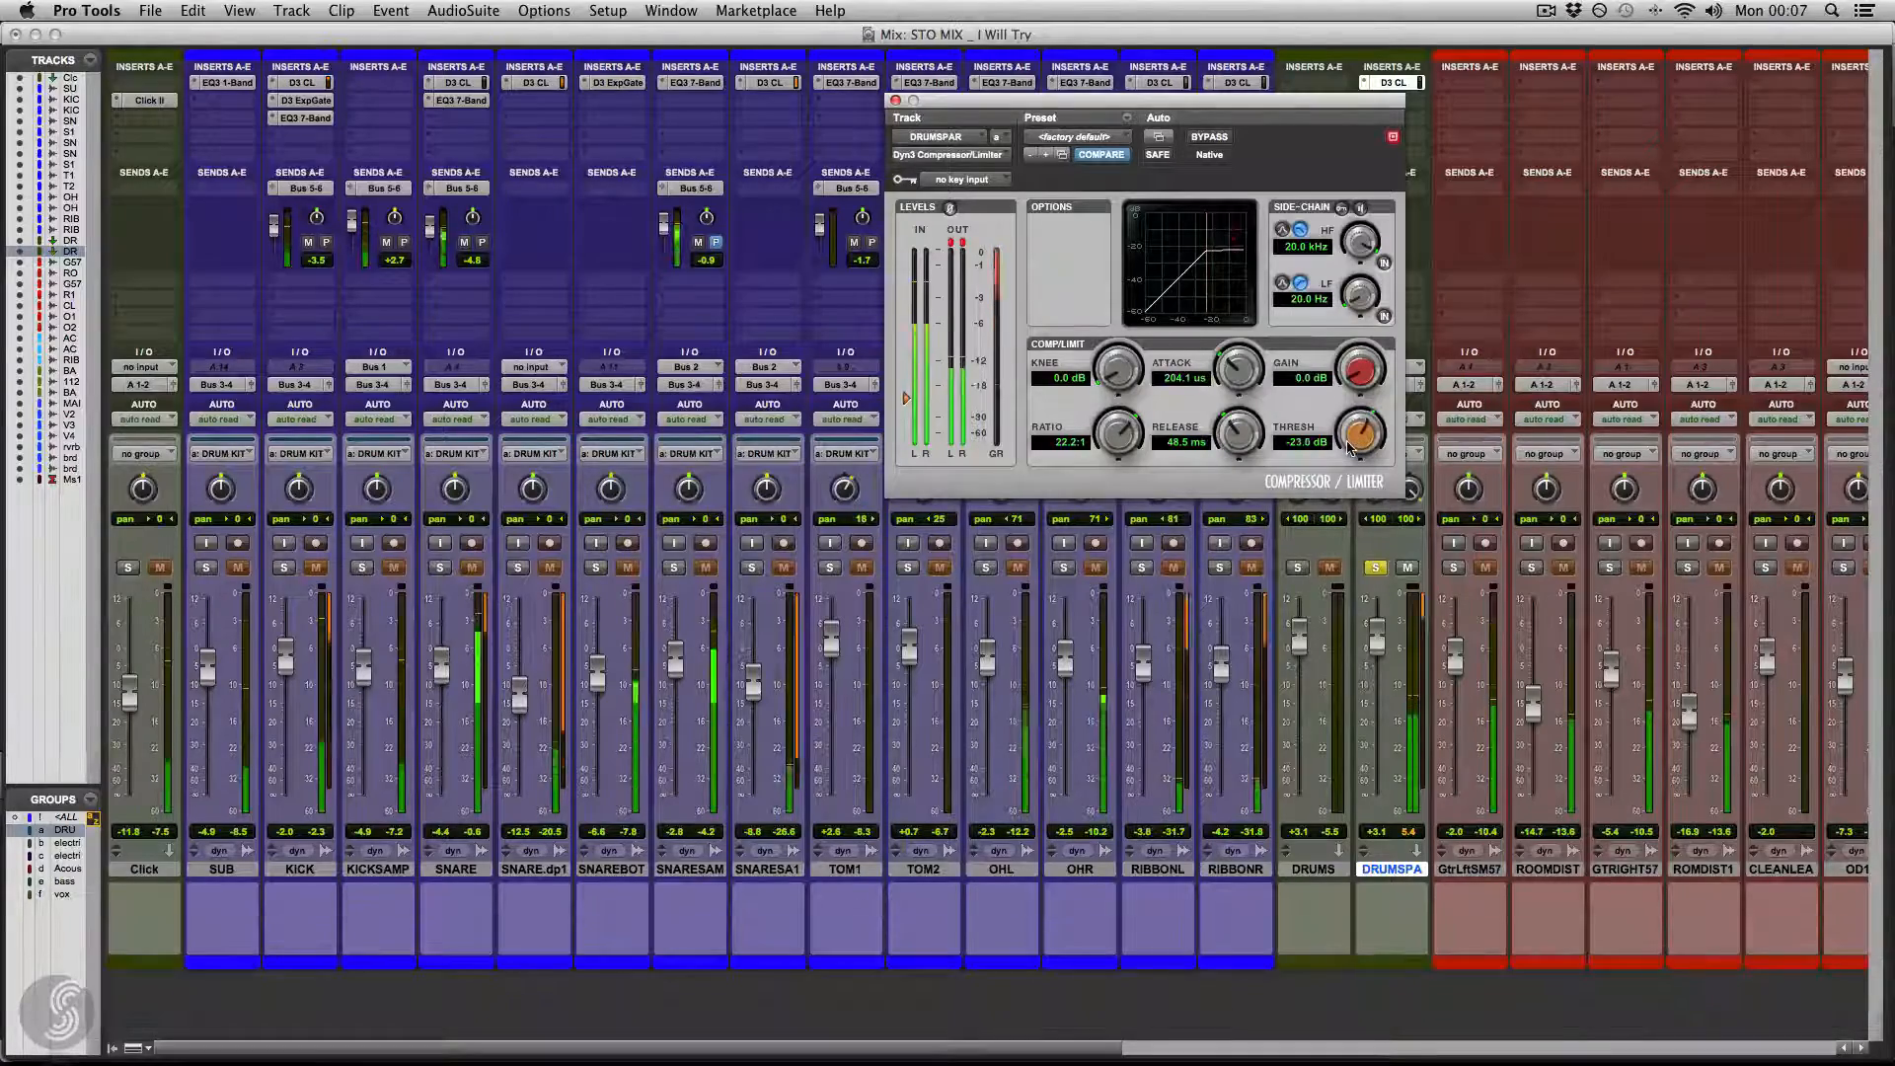
pyautogui.moveTo(1349, 447); pyautogui.dragTo(1357, 454)
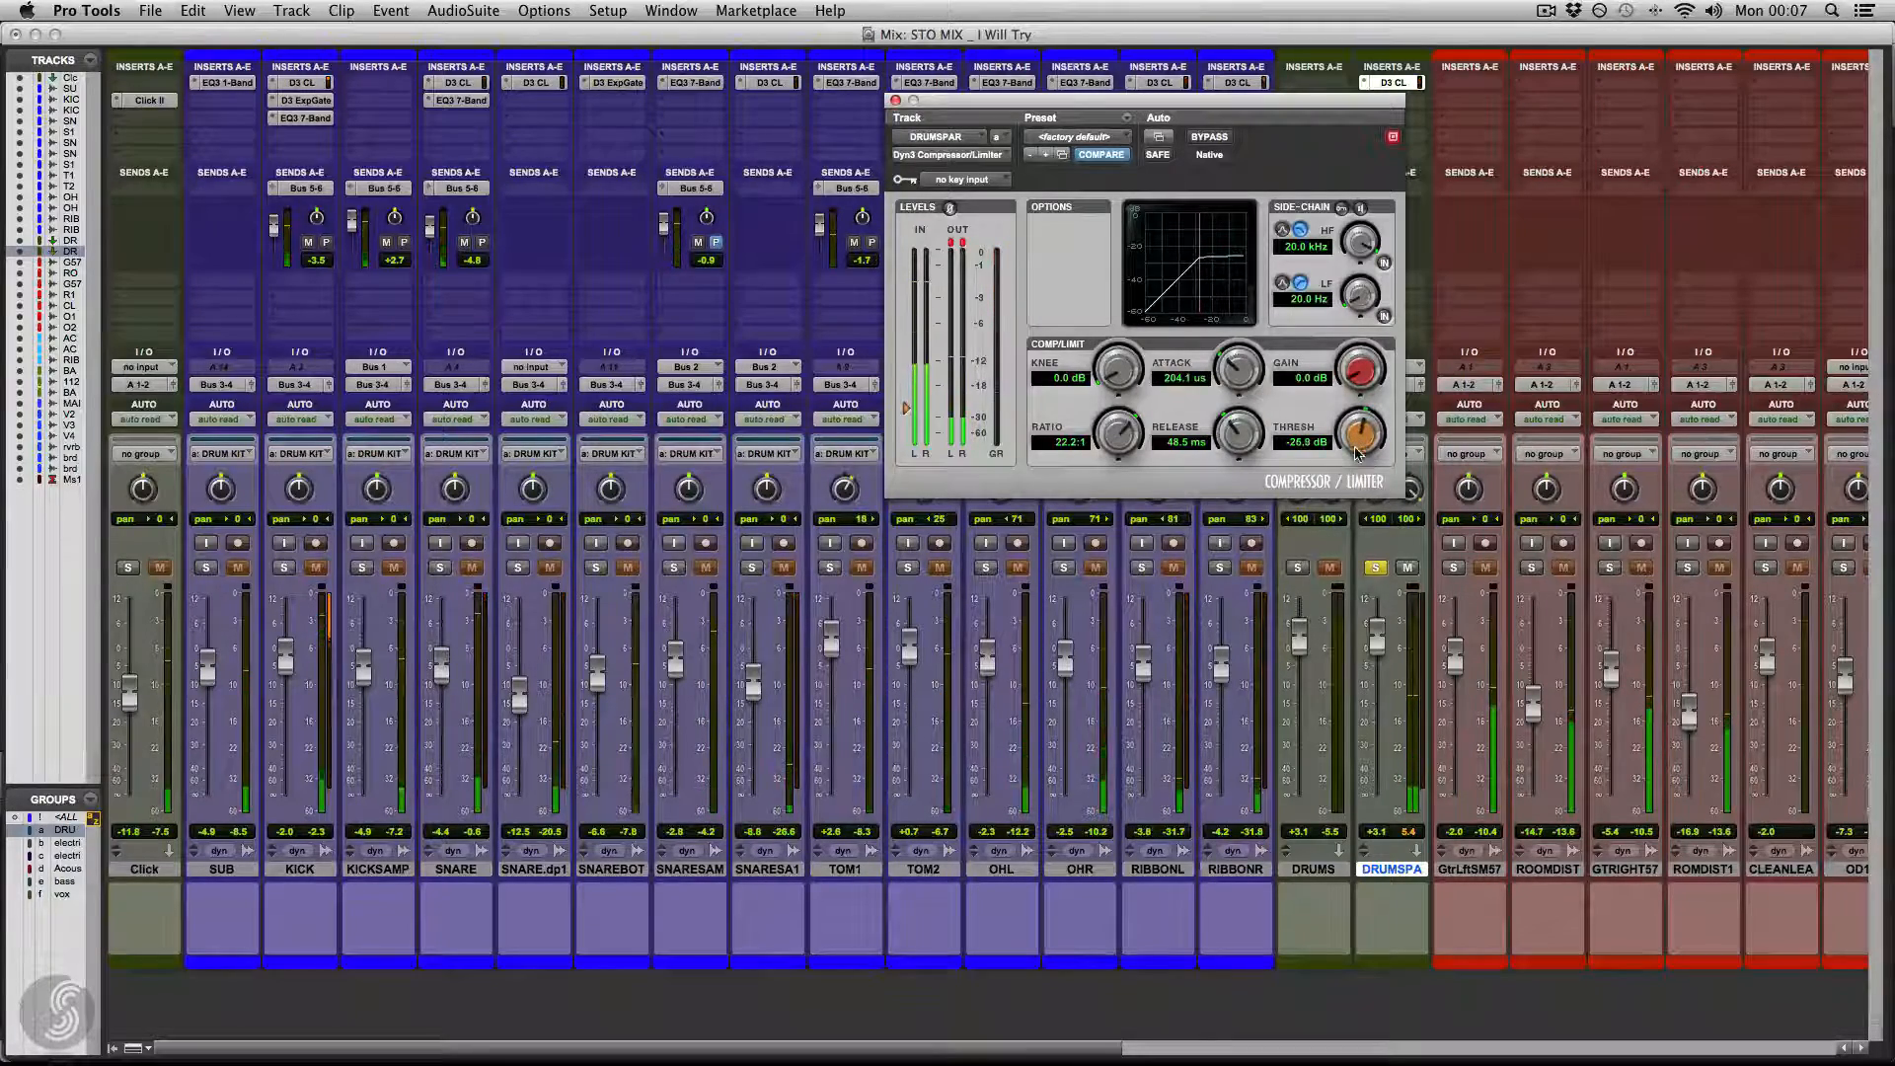
# - Refine the compressor with a 43.5 µs attack, a 56.3 ms release and 14.3 dB of gain
pyautogui.moveTo(1240, 435); pyautogui.dragTo(1254, 486)
pyautogui.moveTo(1232, 376); pyautogui.dragTo(1231, 433)
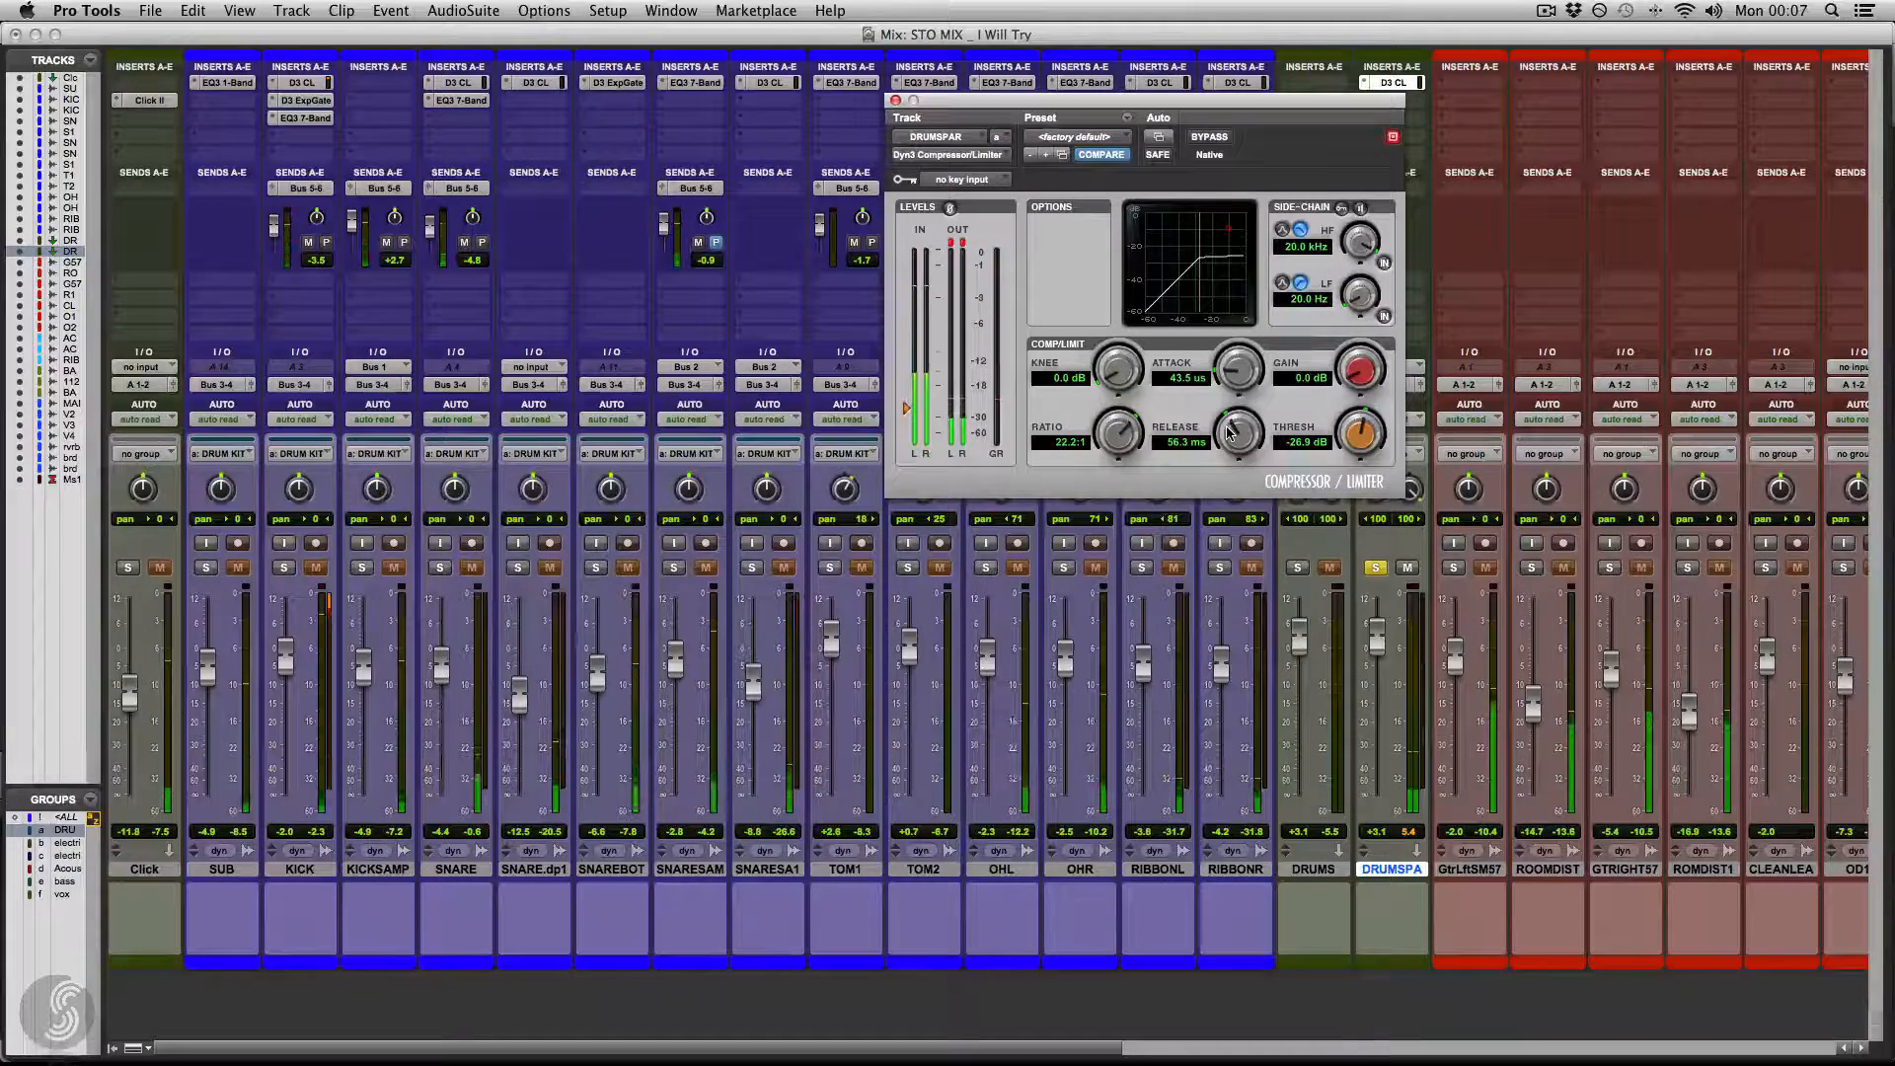
pyautogui.moveTo(1352, 380); pyautogui.dragTo(1340, 292)
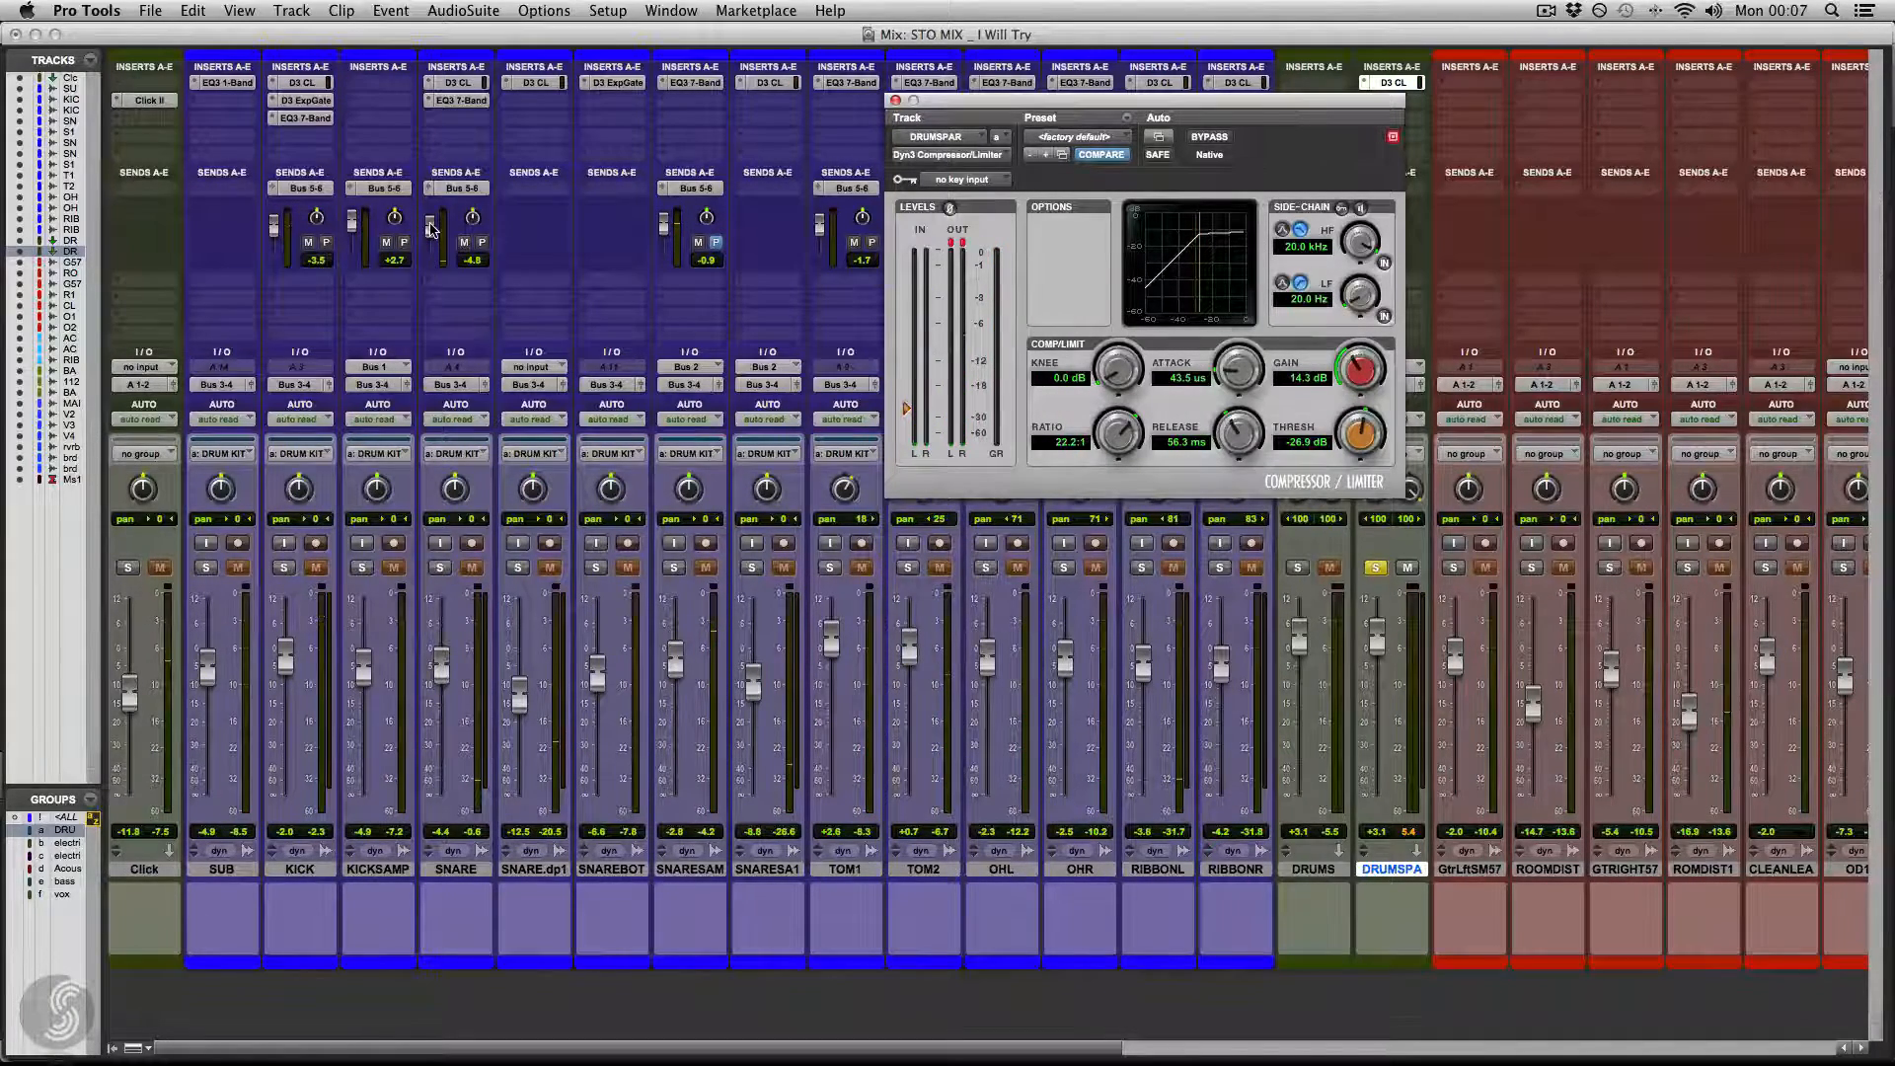
# - Rebalance the parallel sends to about -28.4 dB on SNARE, +6.2 dB on SNARESAM and -15.1 dB on KICK, checking during playback
pyautogui.click(432, 229)
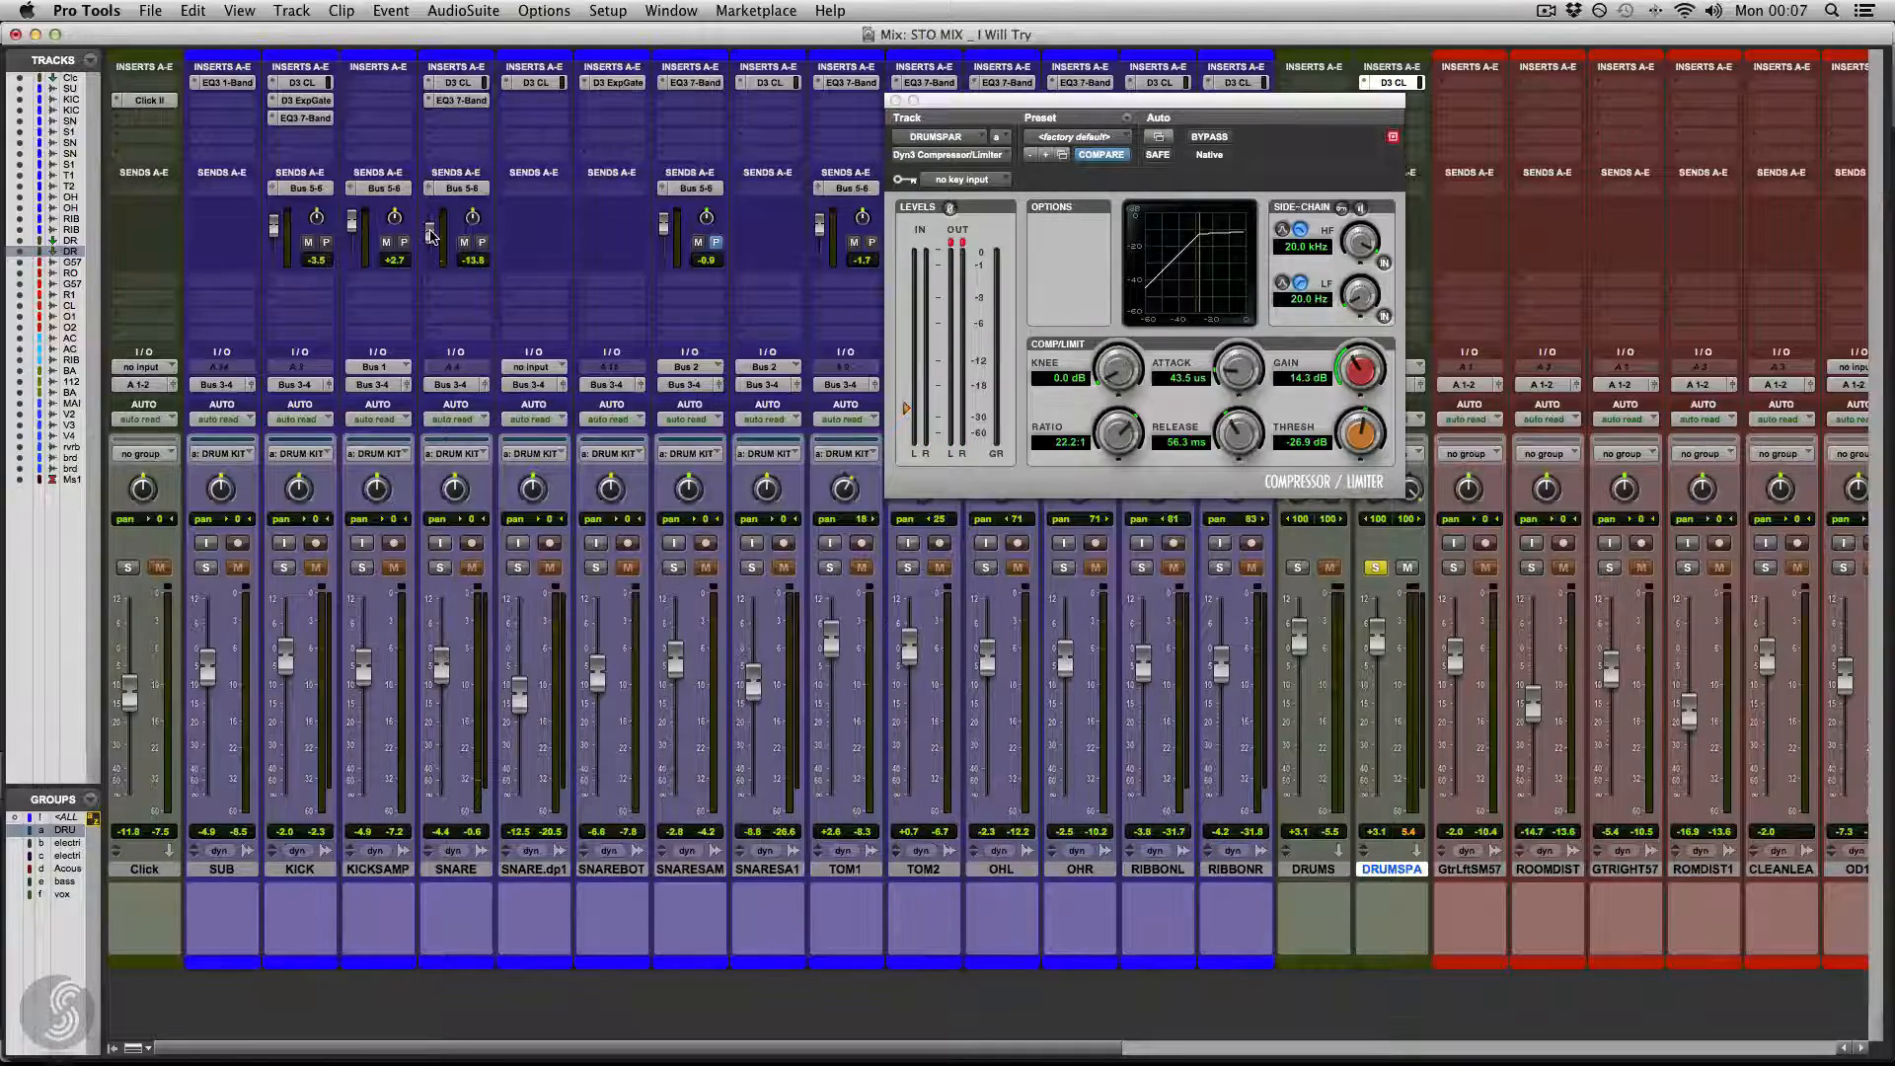
pyautogui.moveTo(431, 235); pyautogui.dragTo(431, 238)
pyautogui.moveTo(664, 225); pyautogui.dragTo(664, 217)
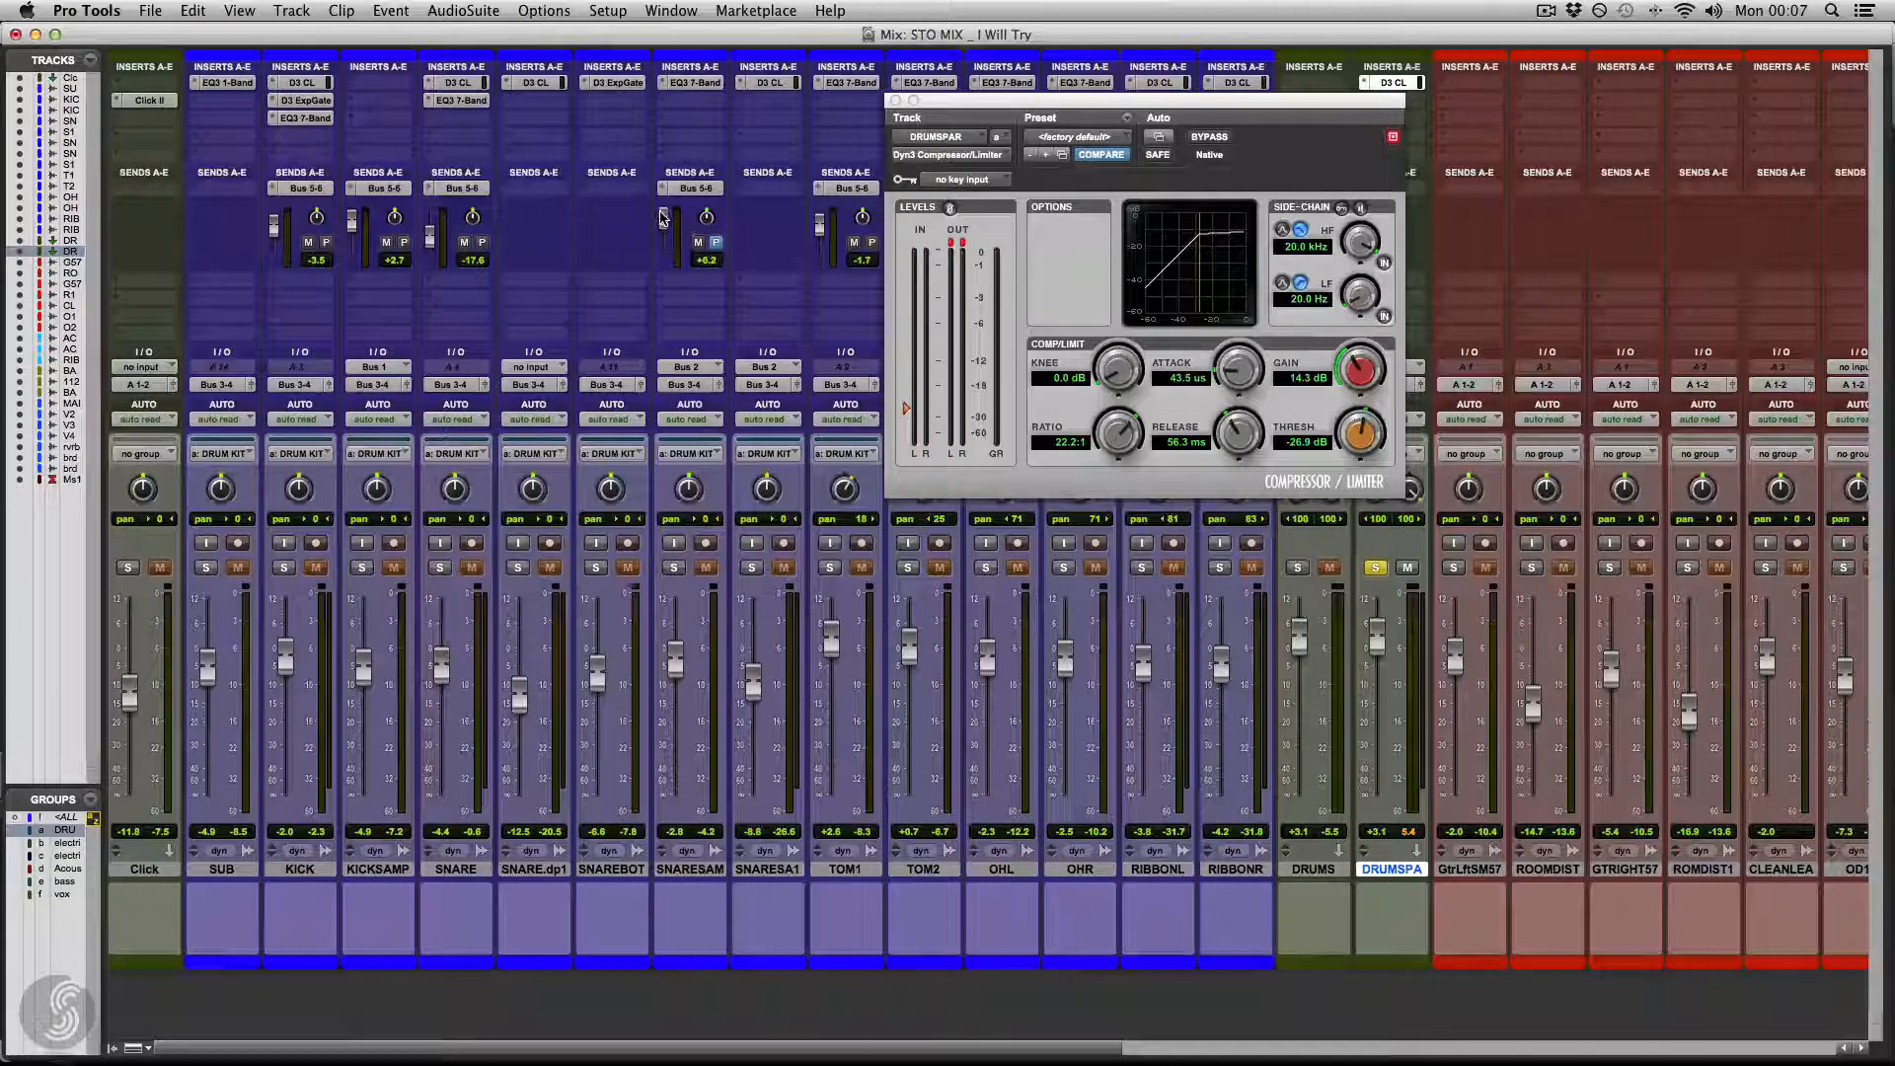
pyautogui.press('space')
pyautogui.moveTo(433, 238); pyautogui.dragTo(434, 244)
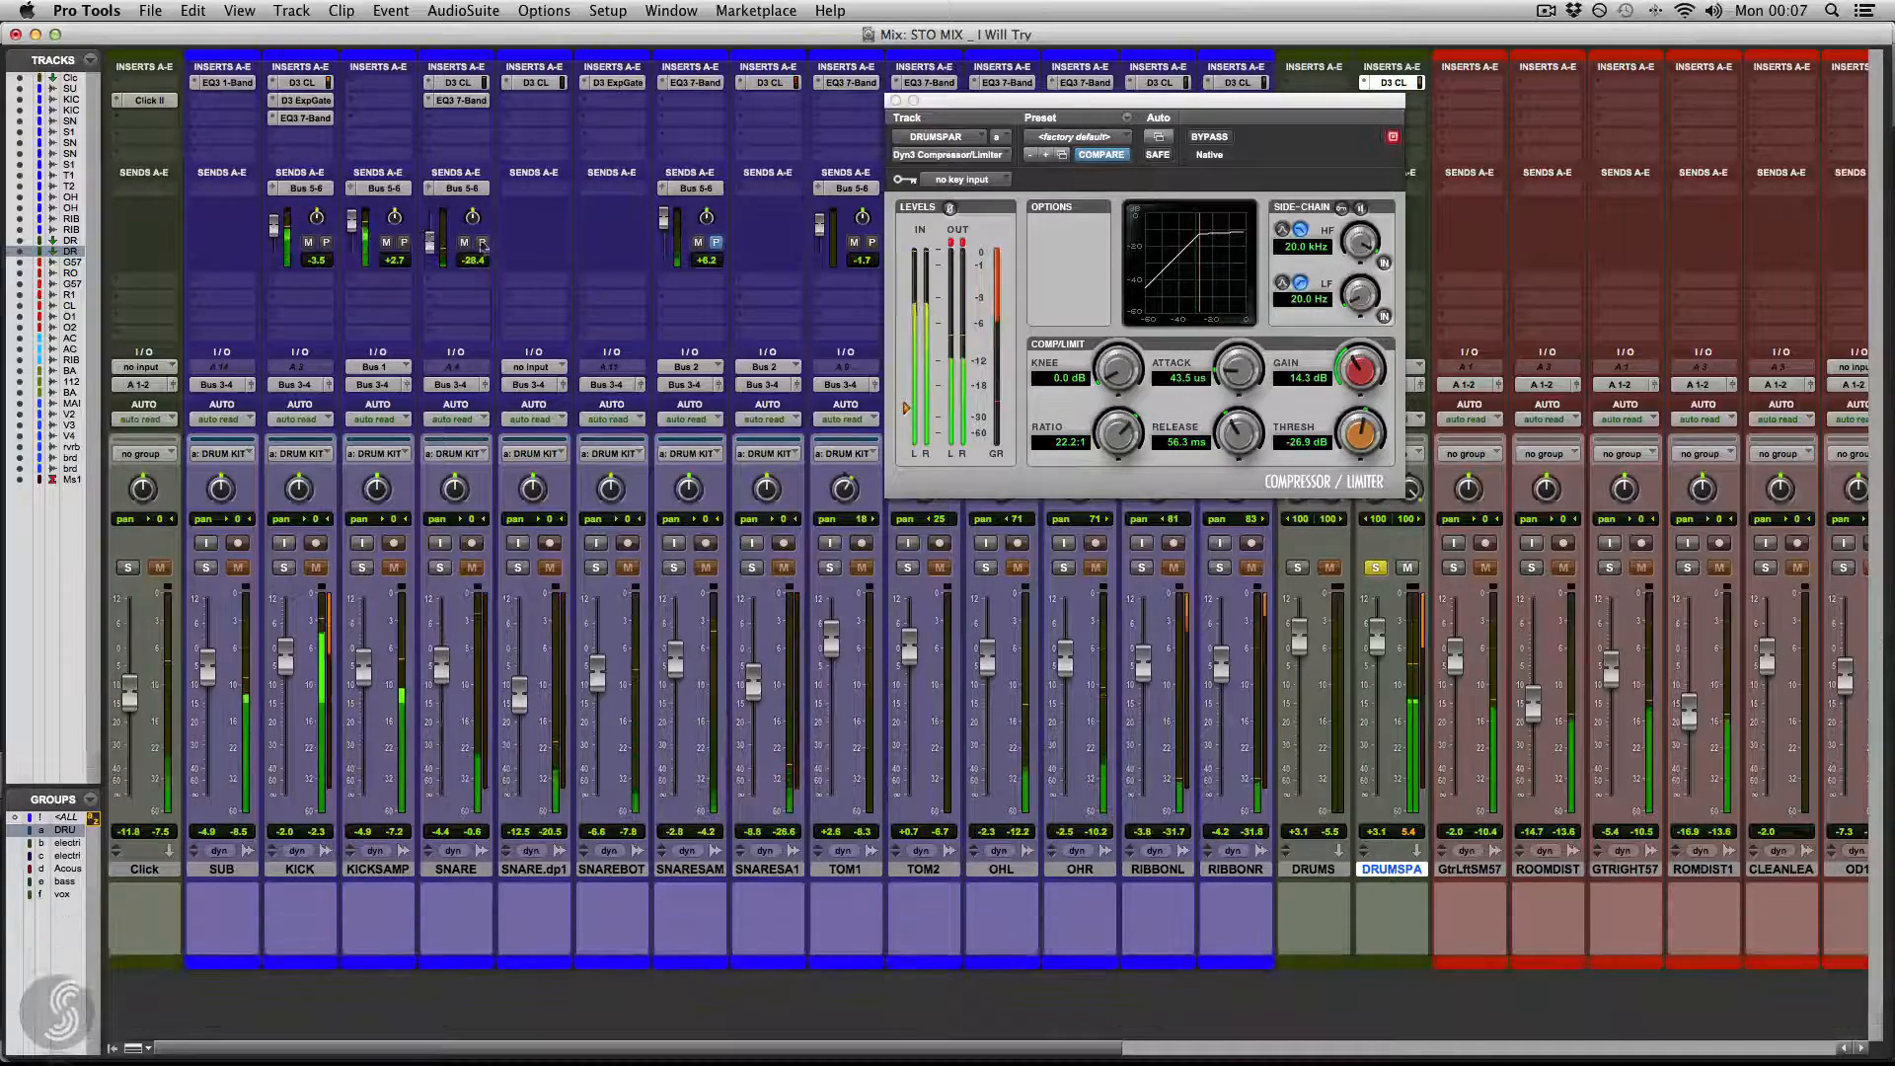
pyautogui.moveTo(278, 240); pyautogui.dragTo(277, 245)
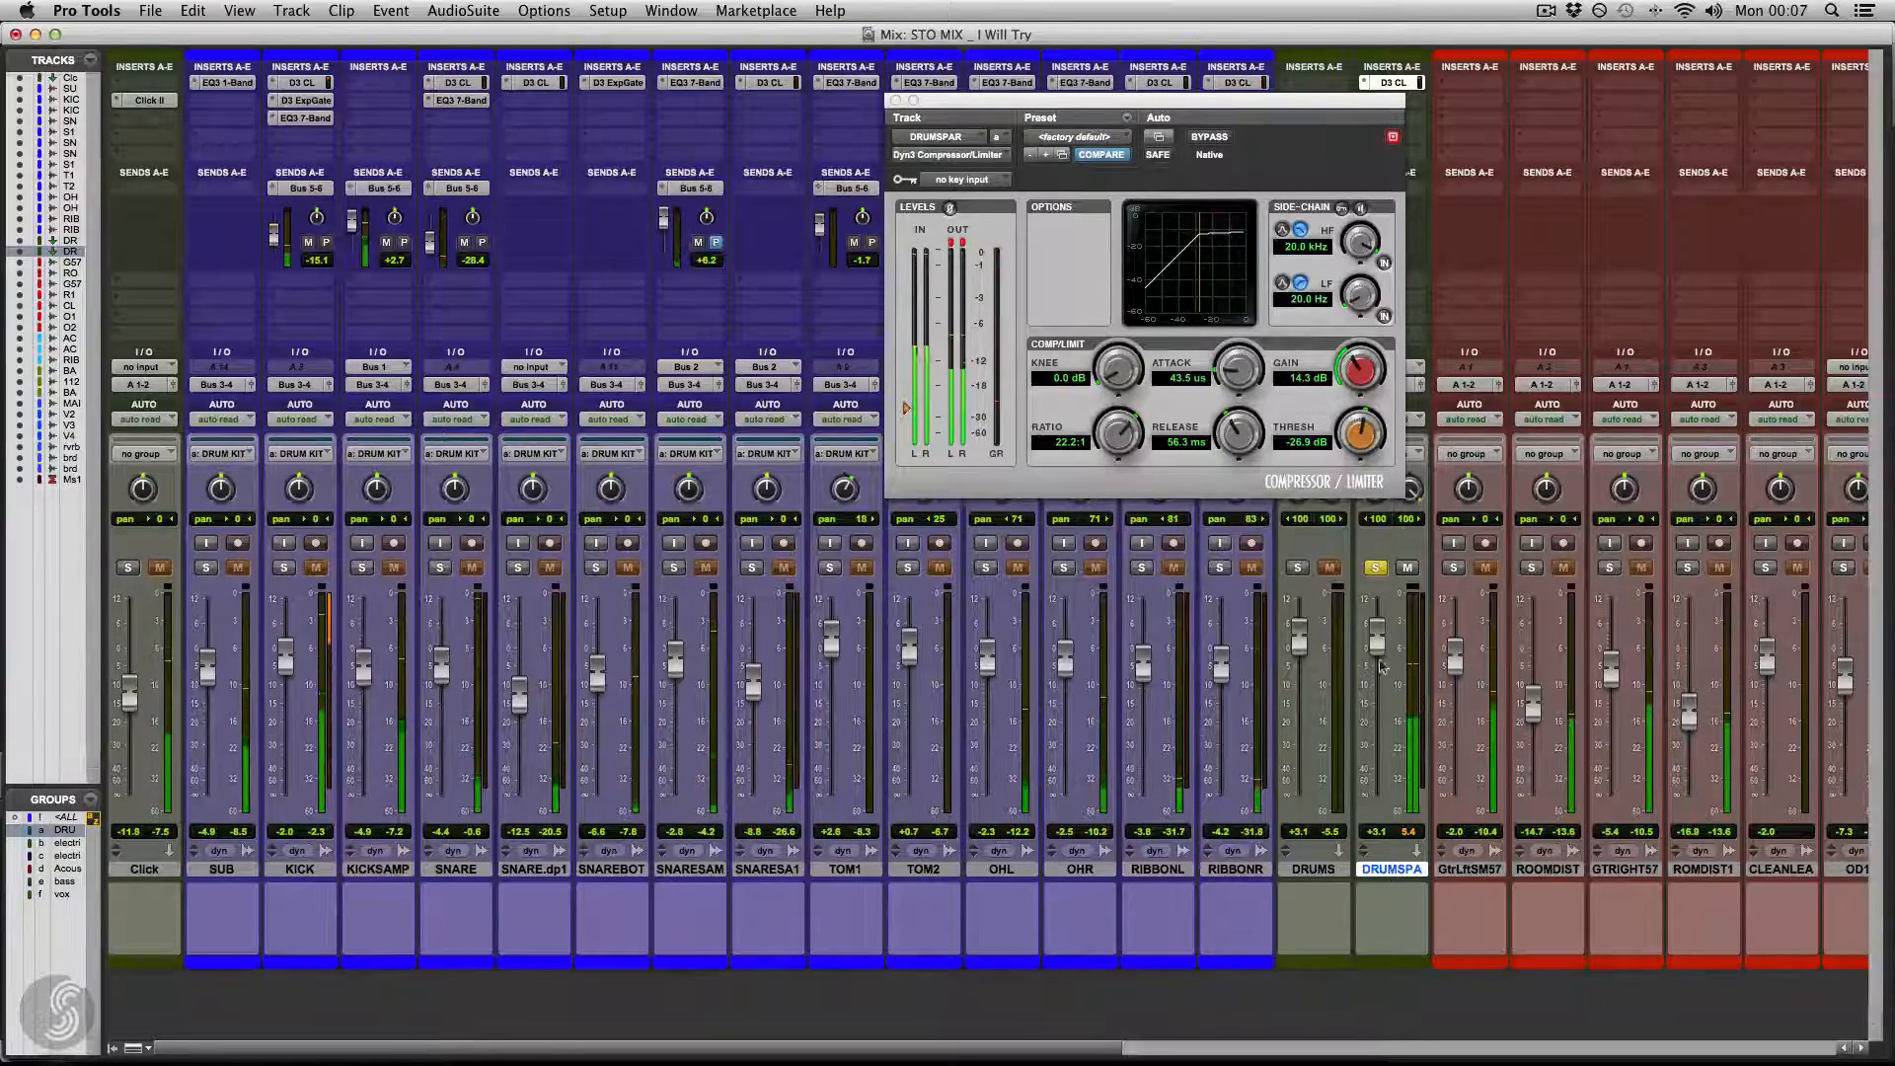
# - Raise the compressor's ratio to 26.1:1, lower its threshold, lengthen the release to 172.6 ms and close the plug-in window
pyautogui.moveTo(1115, 444); pyautogui.dragTo(1115, 433)
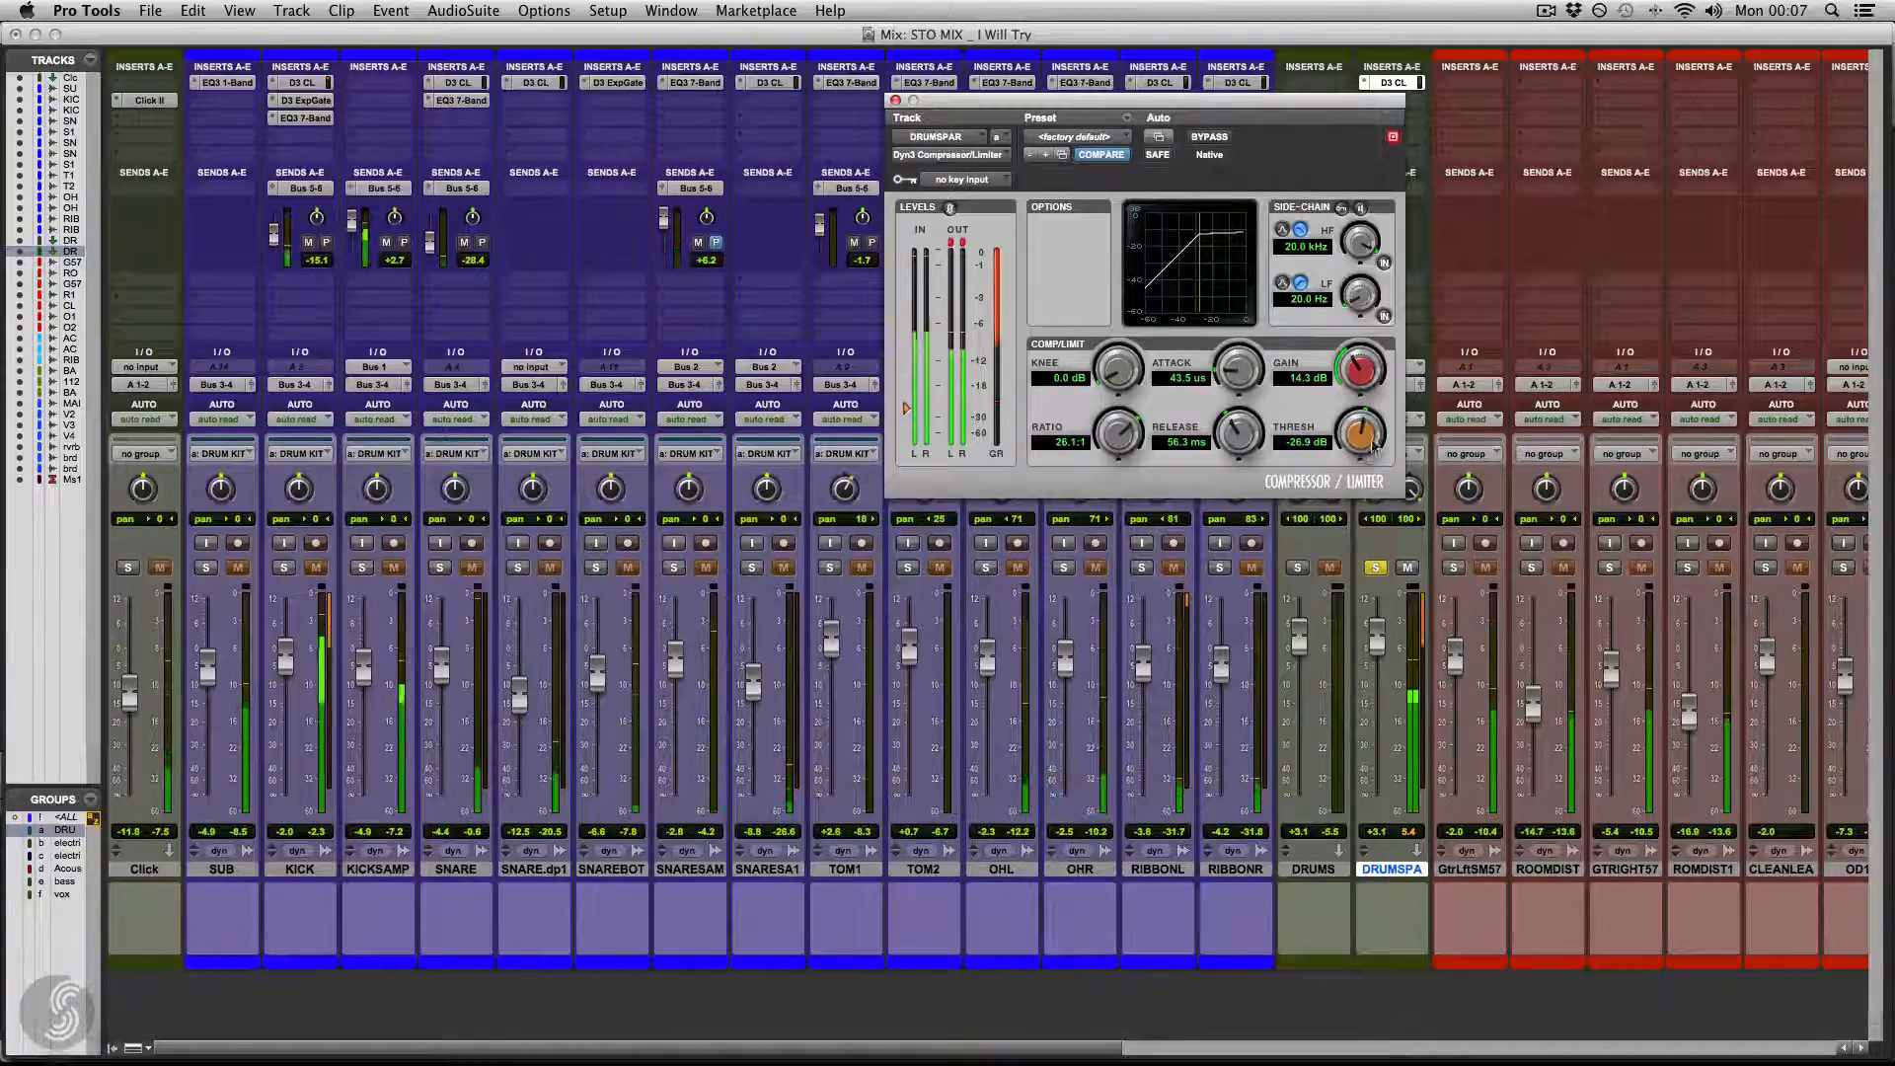
pyautogui.moveTo(1361, 435); pyautogui.dragTo(1236, 415)
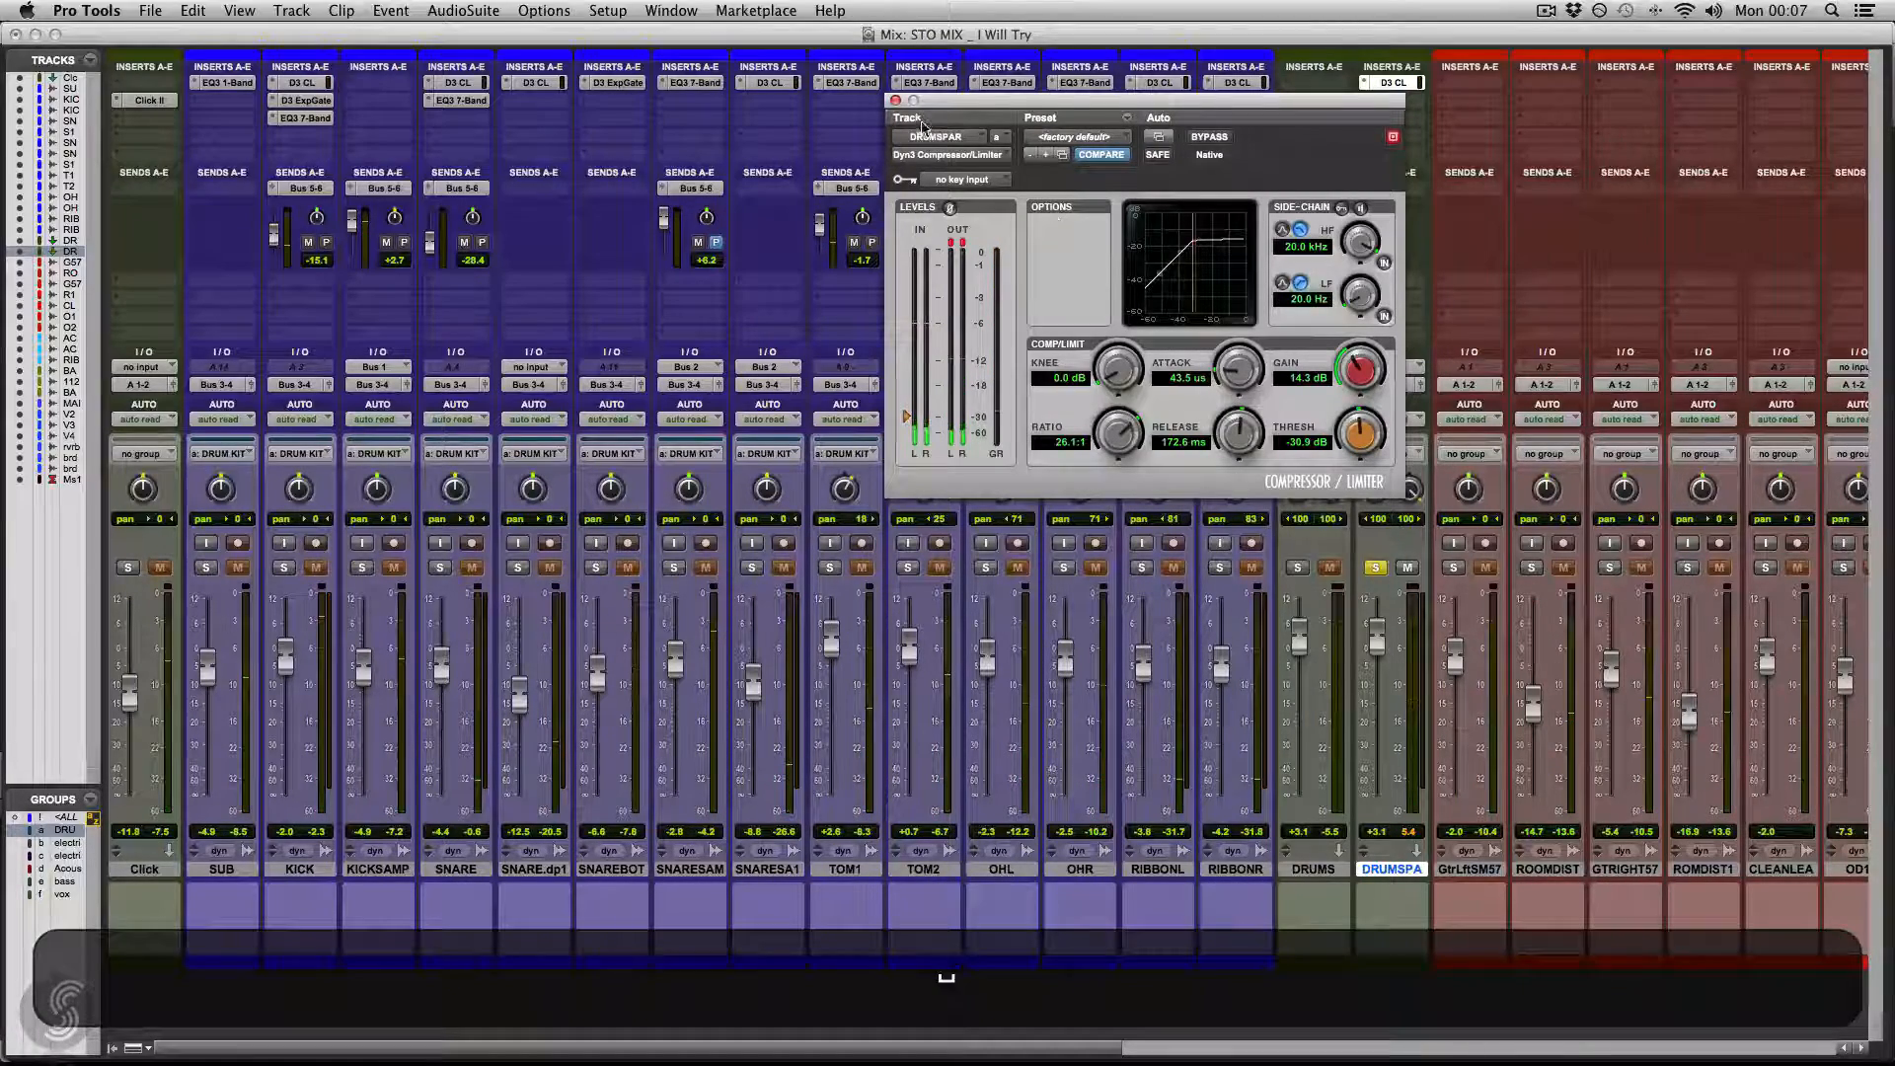
pyautogui.click(895, 100)
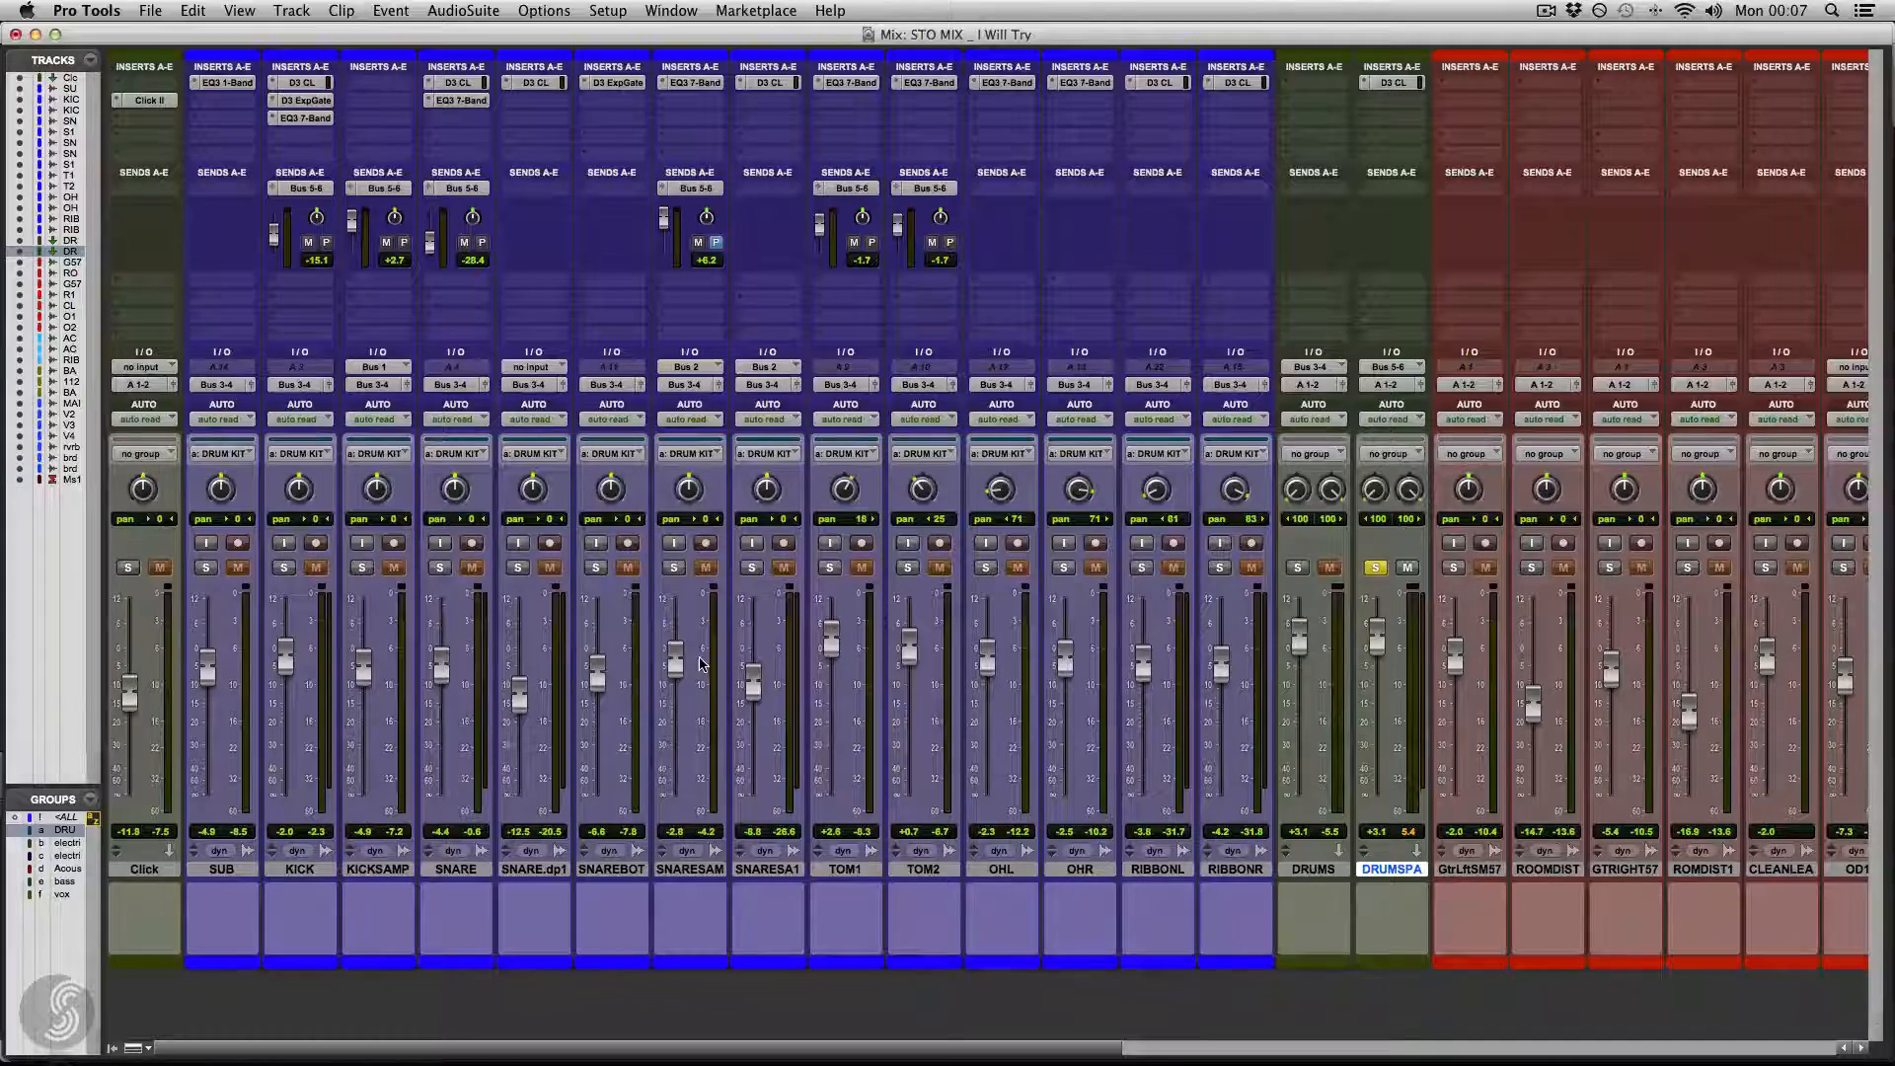
# - Solo the drum kit group, DRUMS and DRUMSPAR, and blend DRUMSPAR up from about -27.7 dB to about -4 dB
pyautogui.click(209, 569)
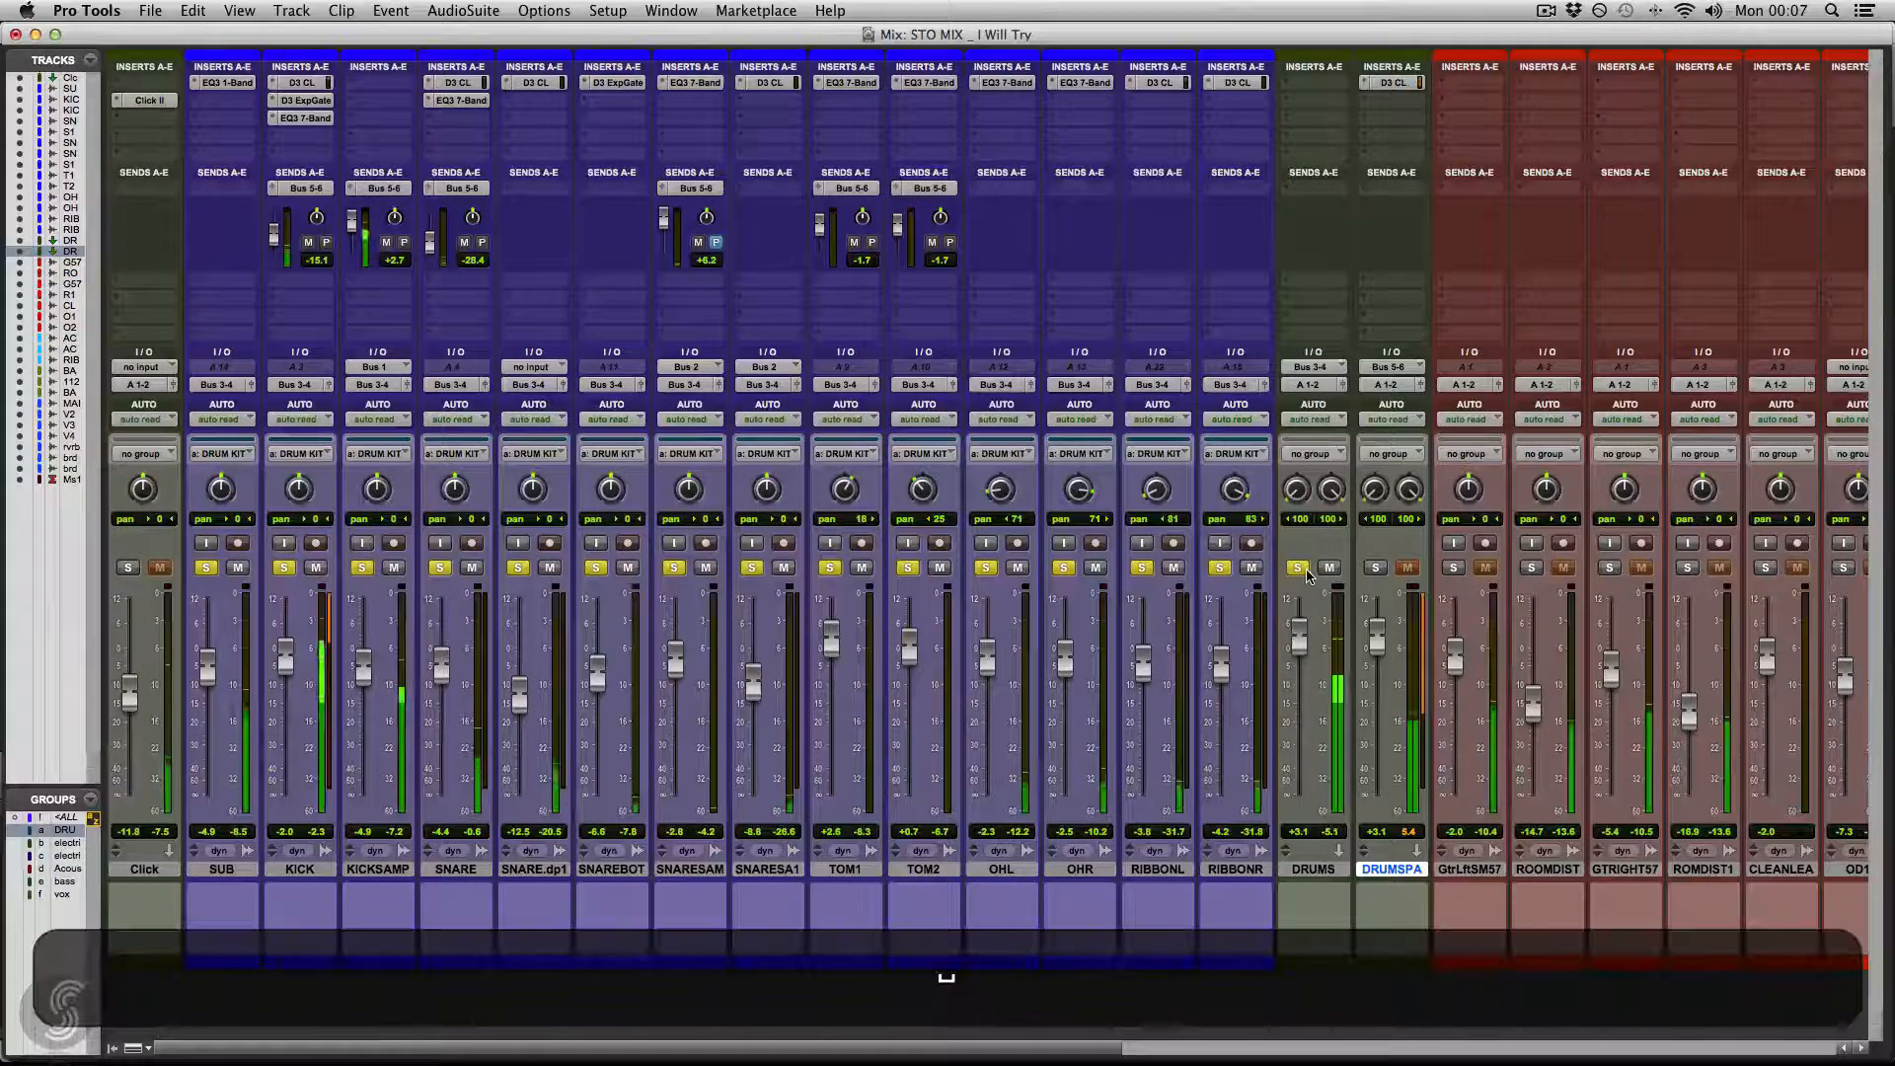
pyautogui.moveTo(1378, 637); pyautogui.dragTo(1378, 742)
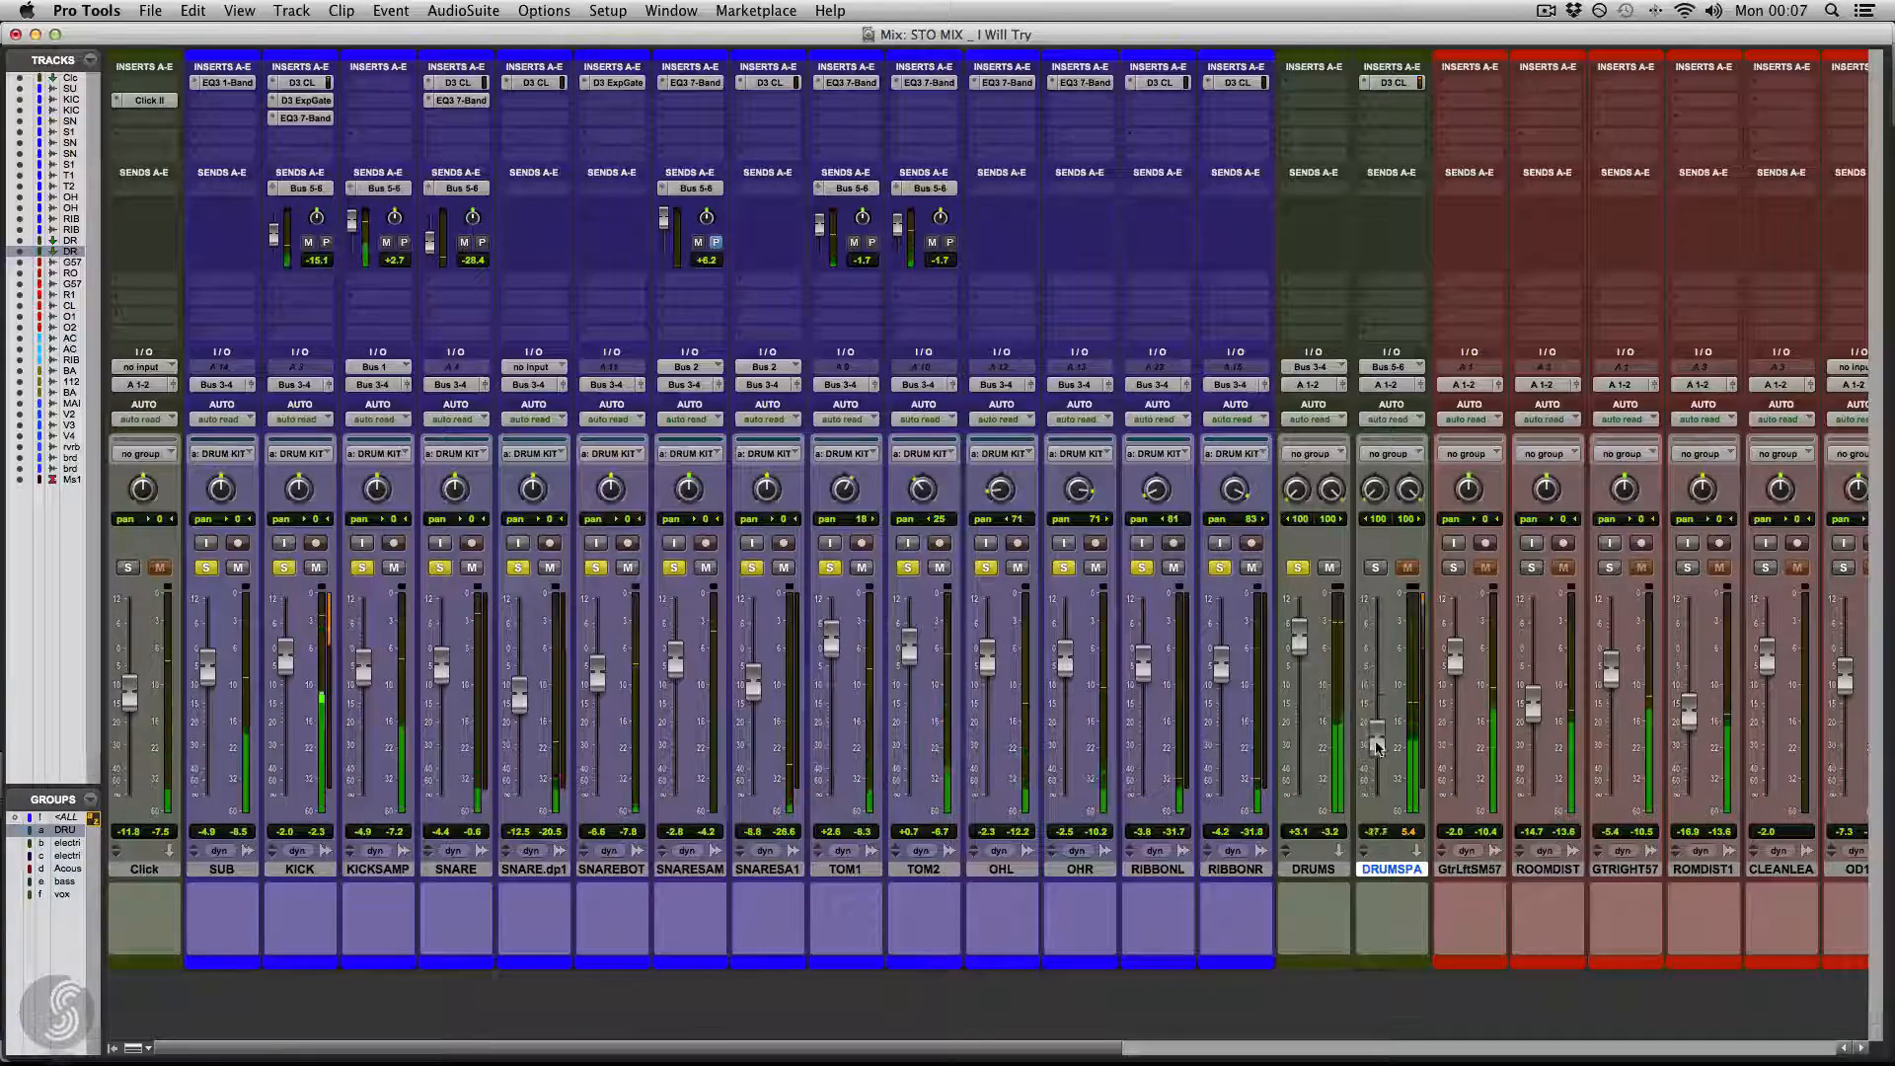
pyautogui.click(1375, 568)
pyautogui.moveTo(1380, 745); pyautogui.dragTo(1376, 677)
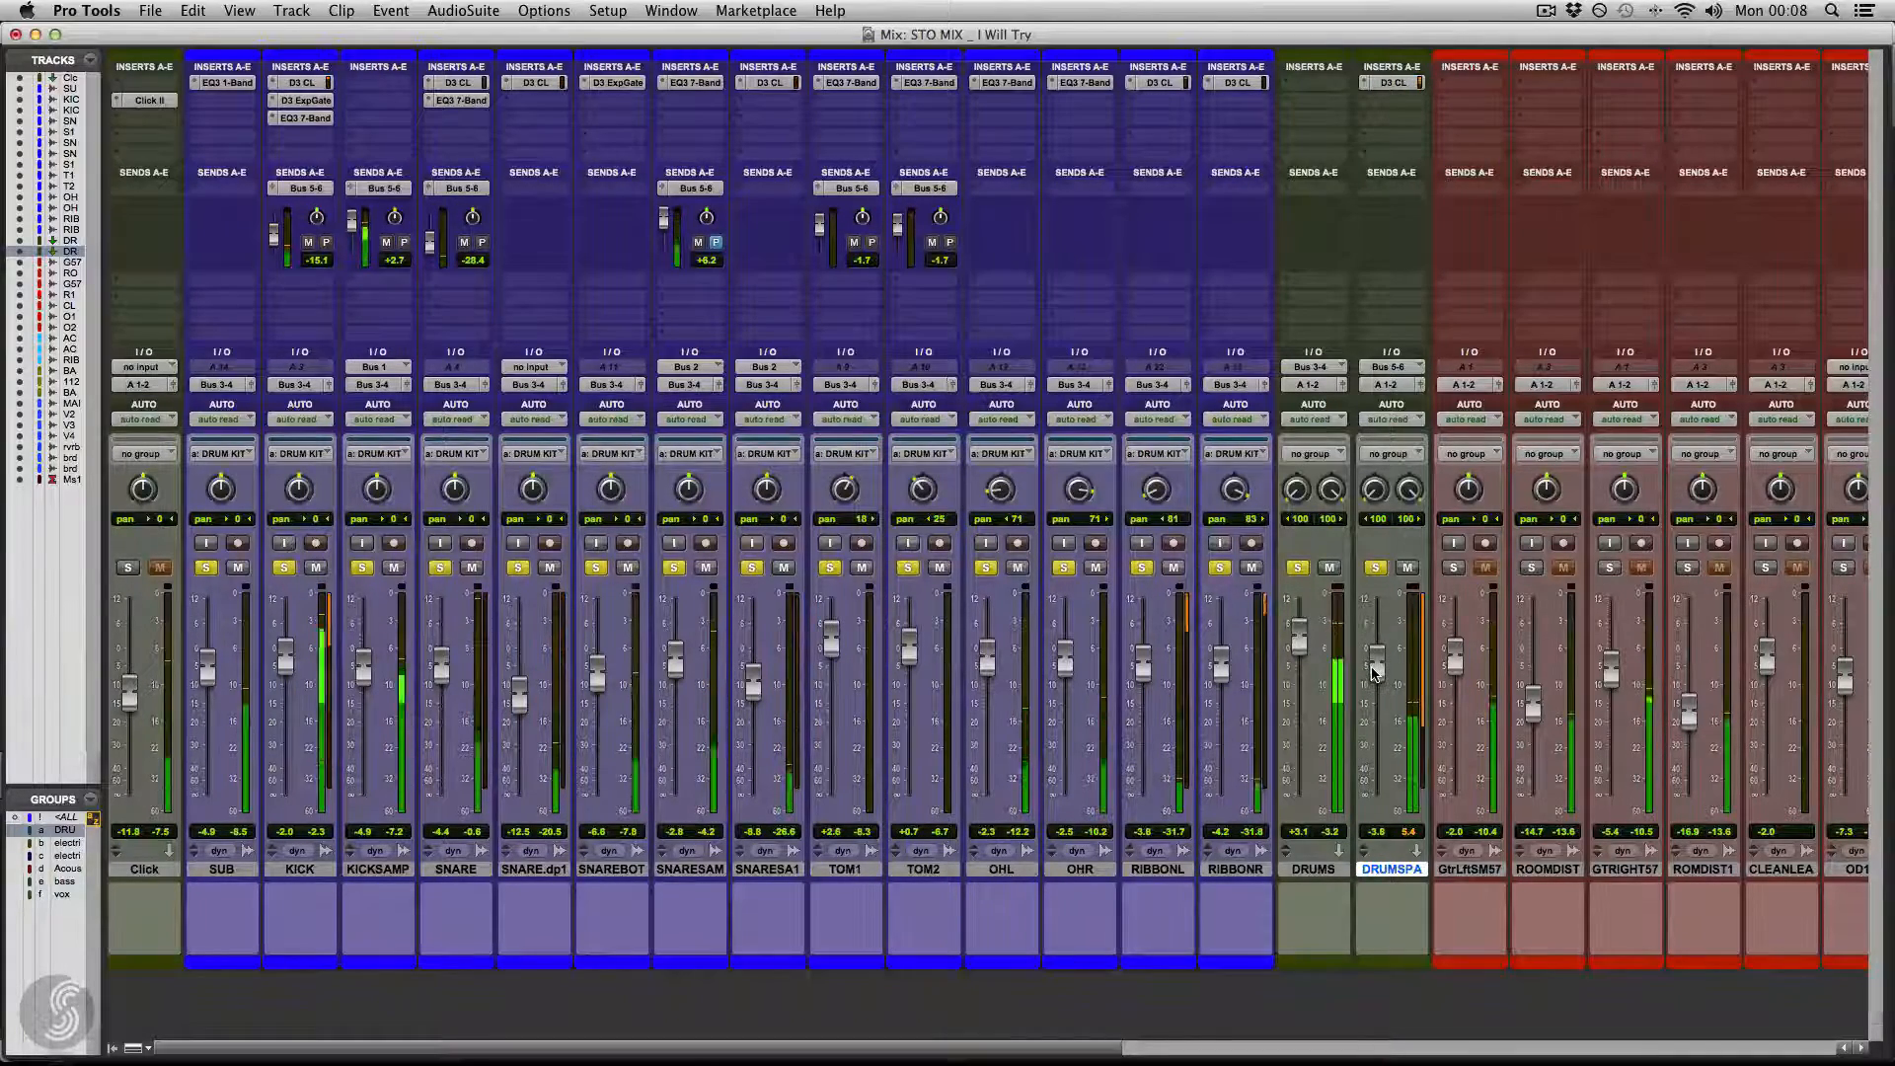
# - Compare the drums with DRUMSPAR muted and unmuted while raising its fader to about -1.4 dB
pyautogui.keyDown('ctrl'); pyautogui.click(1410, 567); pyautogui.keyUp('ctrl')
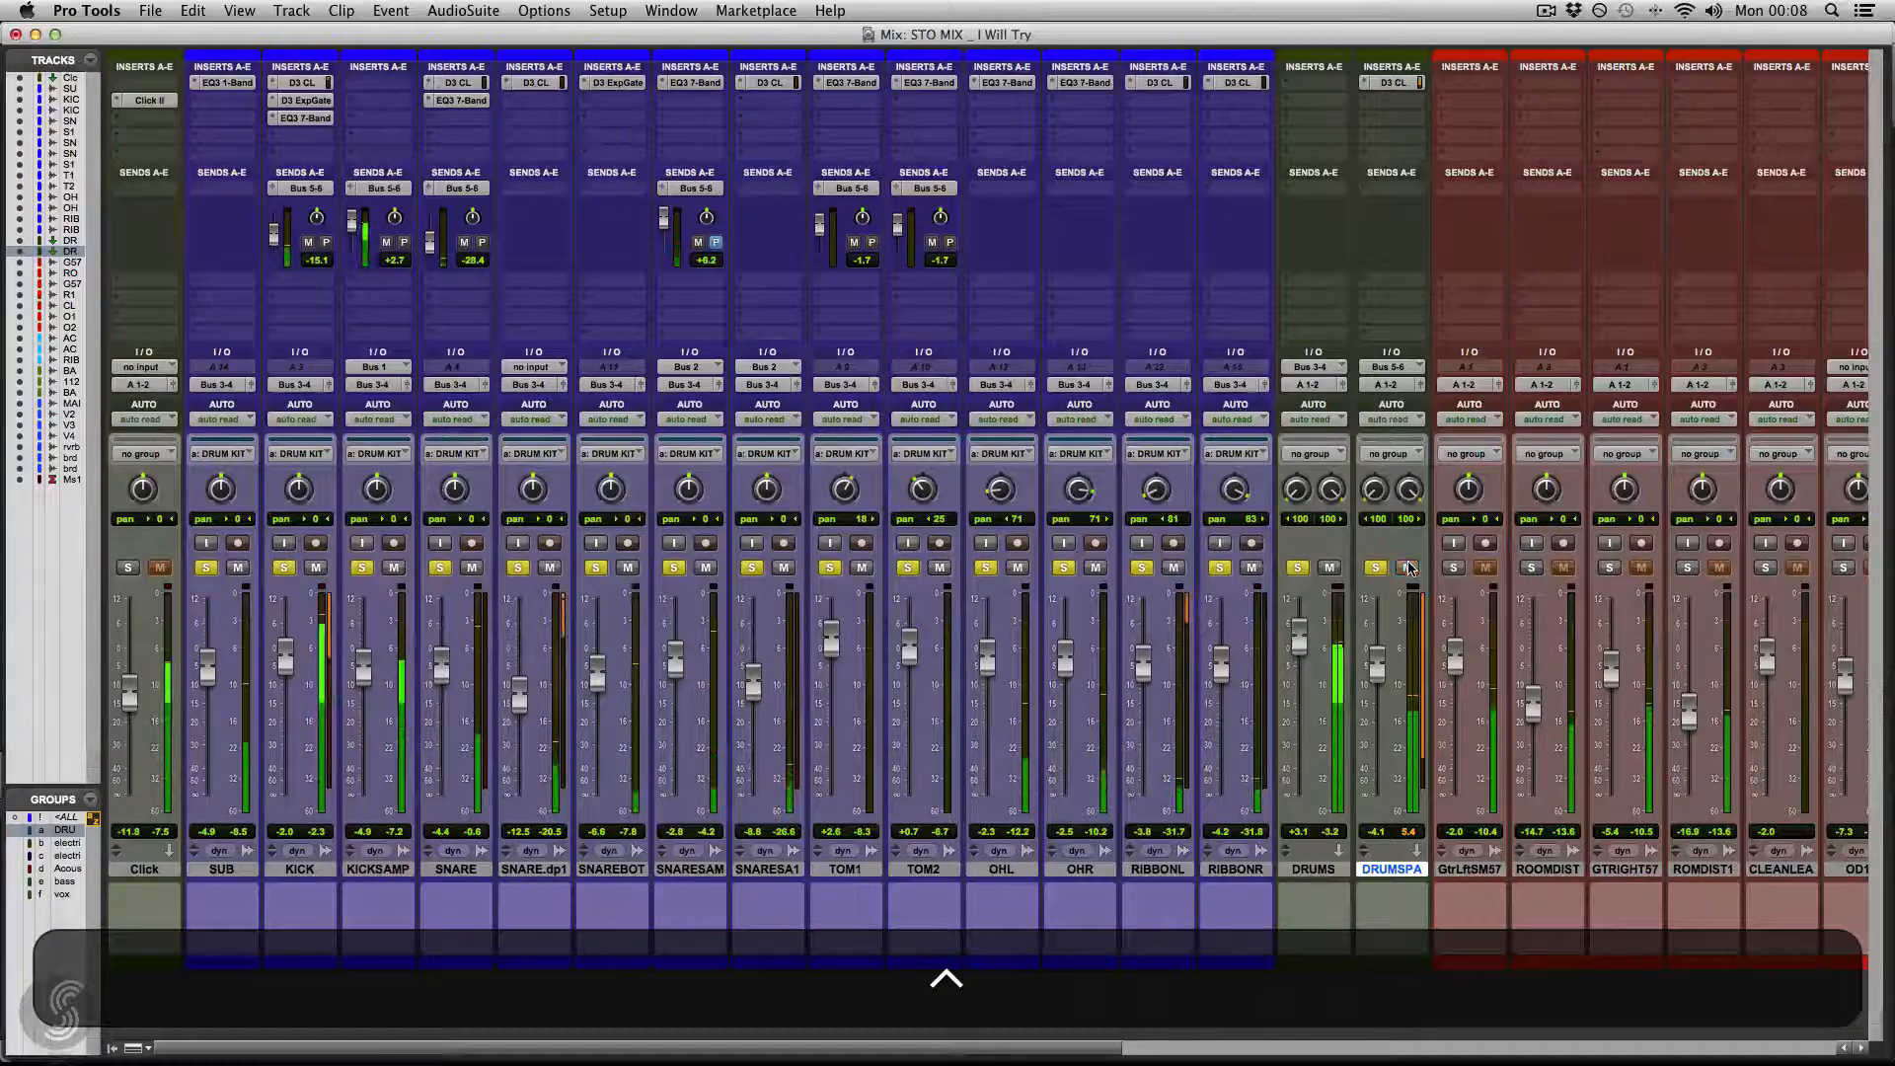
pyautogui.moveTo(1376, 683); pyautogui.dragTo(1380, 664)
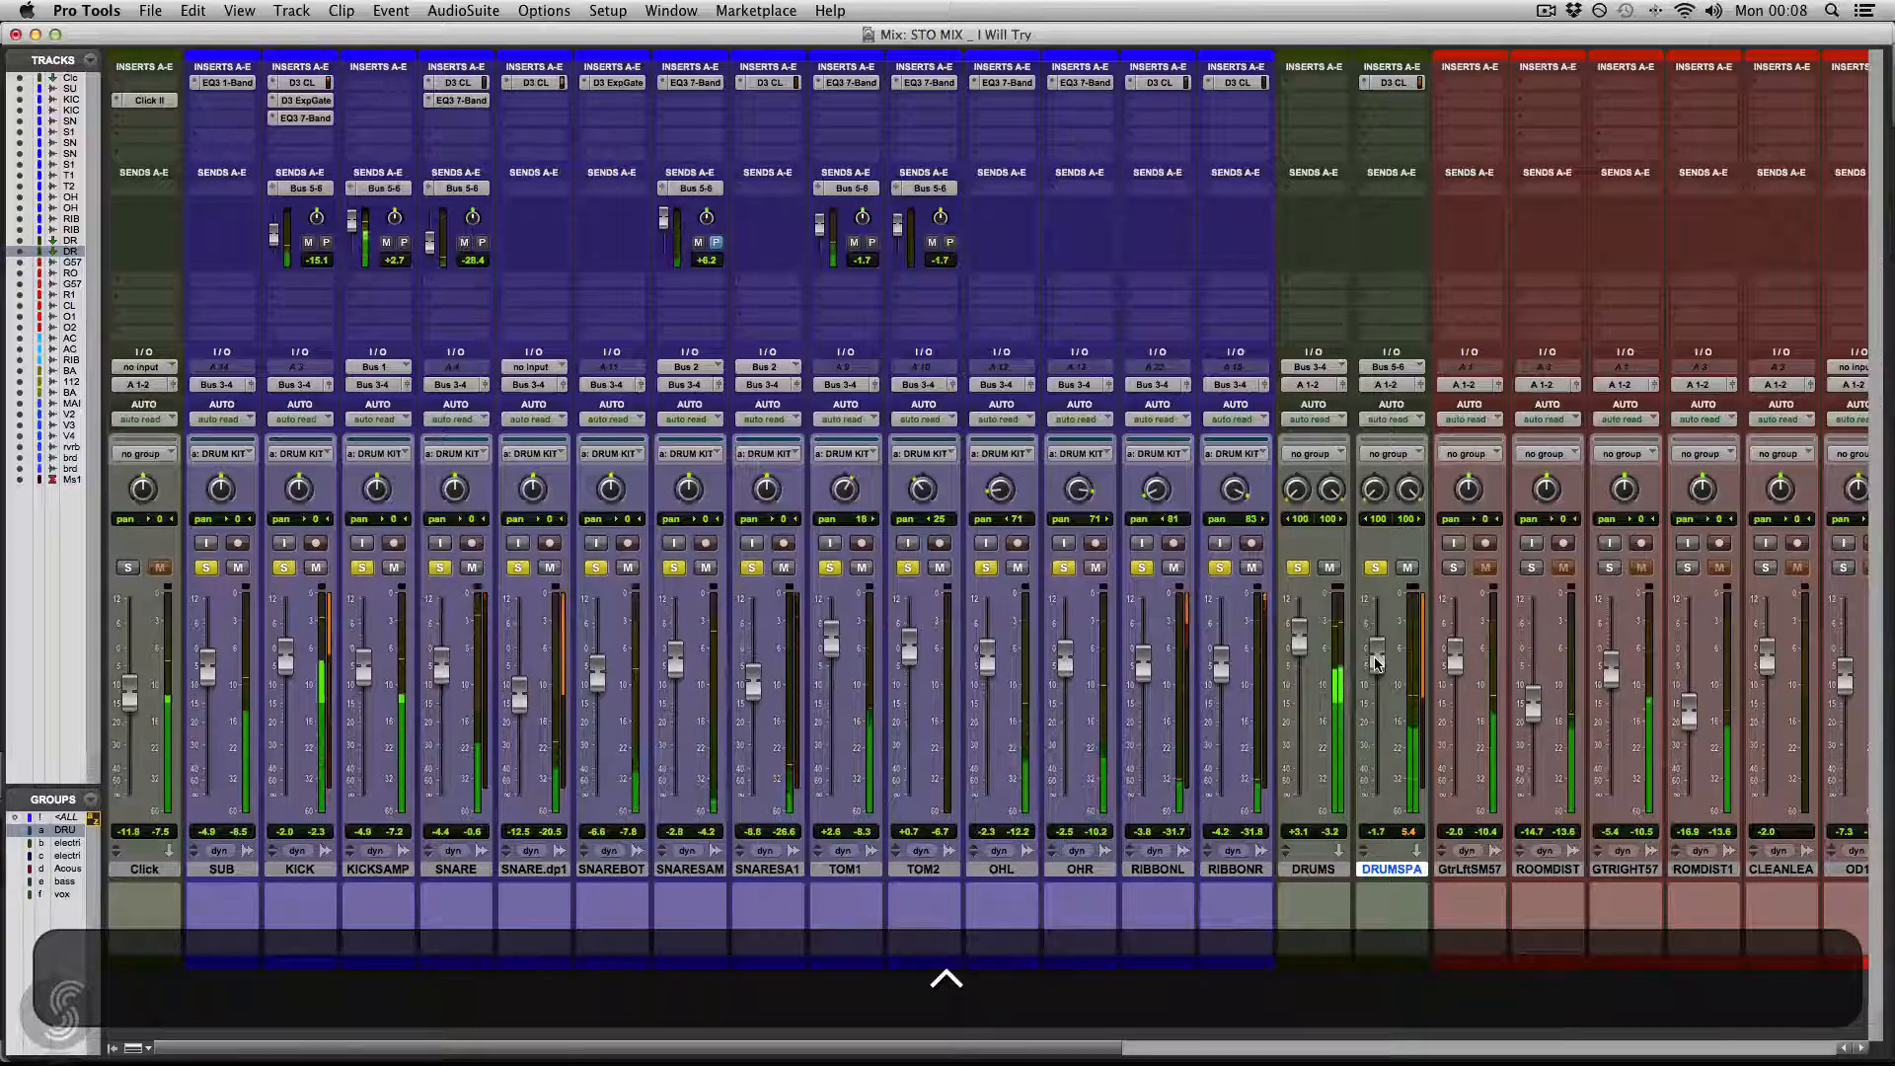
pyautogui.click(1407, 568)
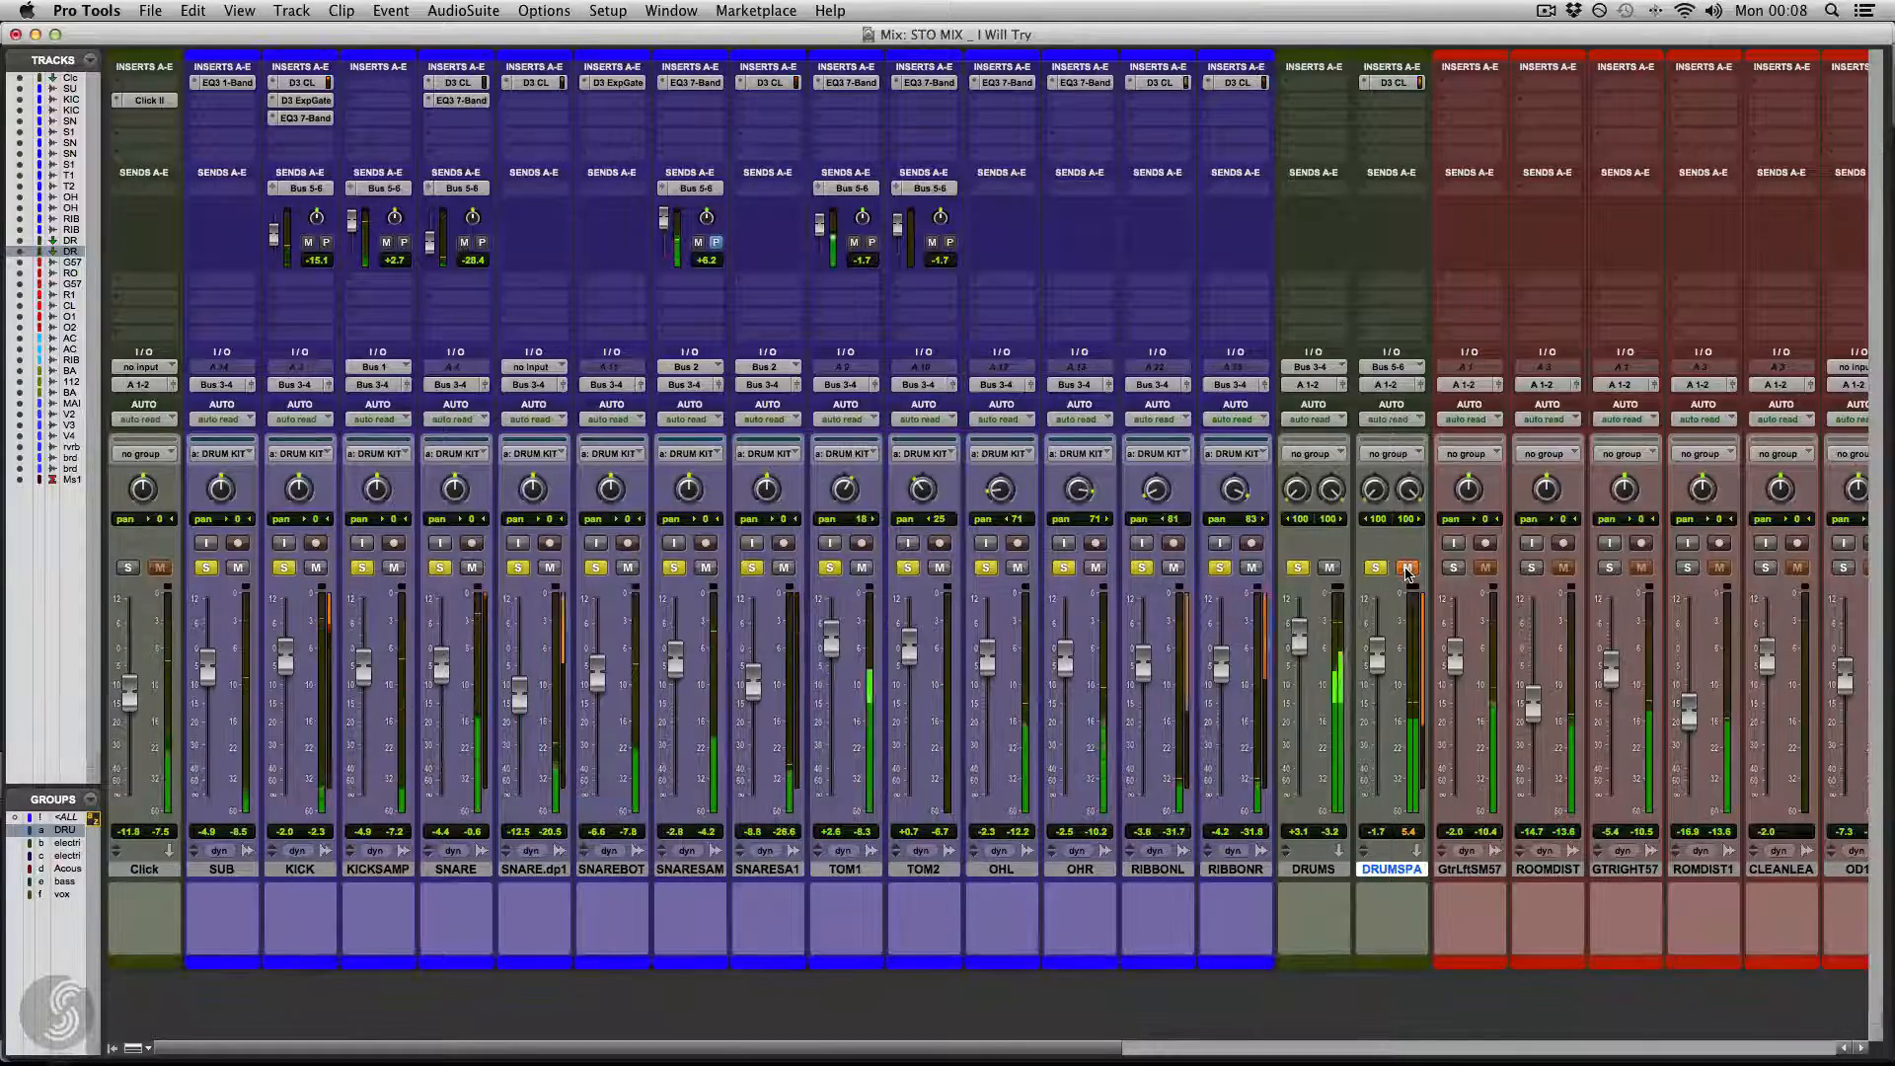
pyautogui.click(1406, 569)
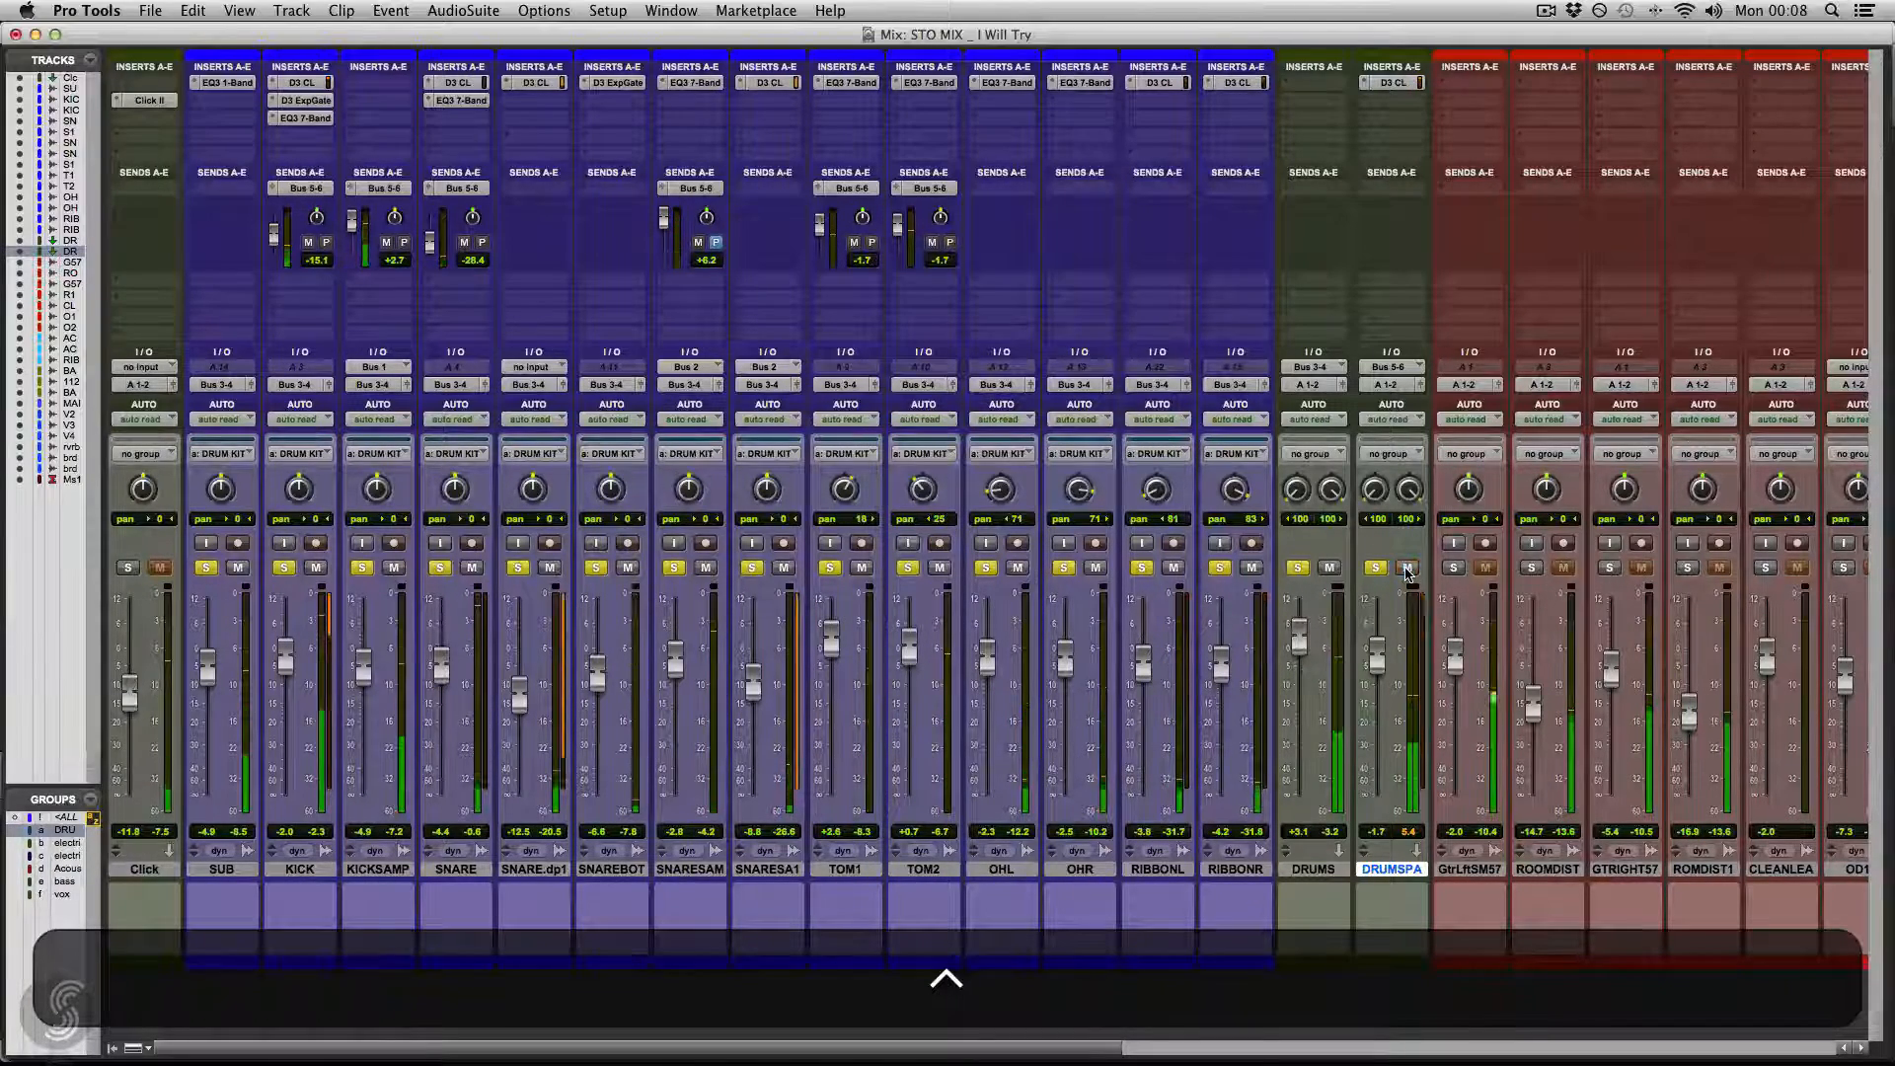
pyautogui.moveTo(1379, 662); pyautogui.dragTo(1378, 663)
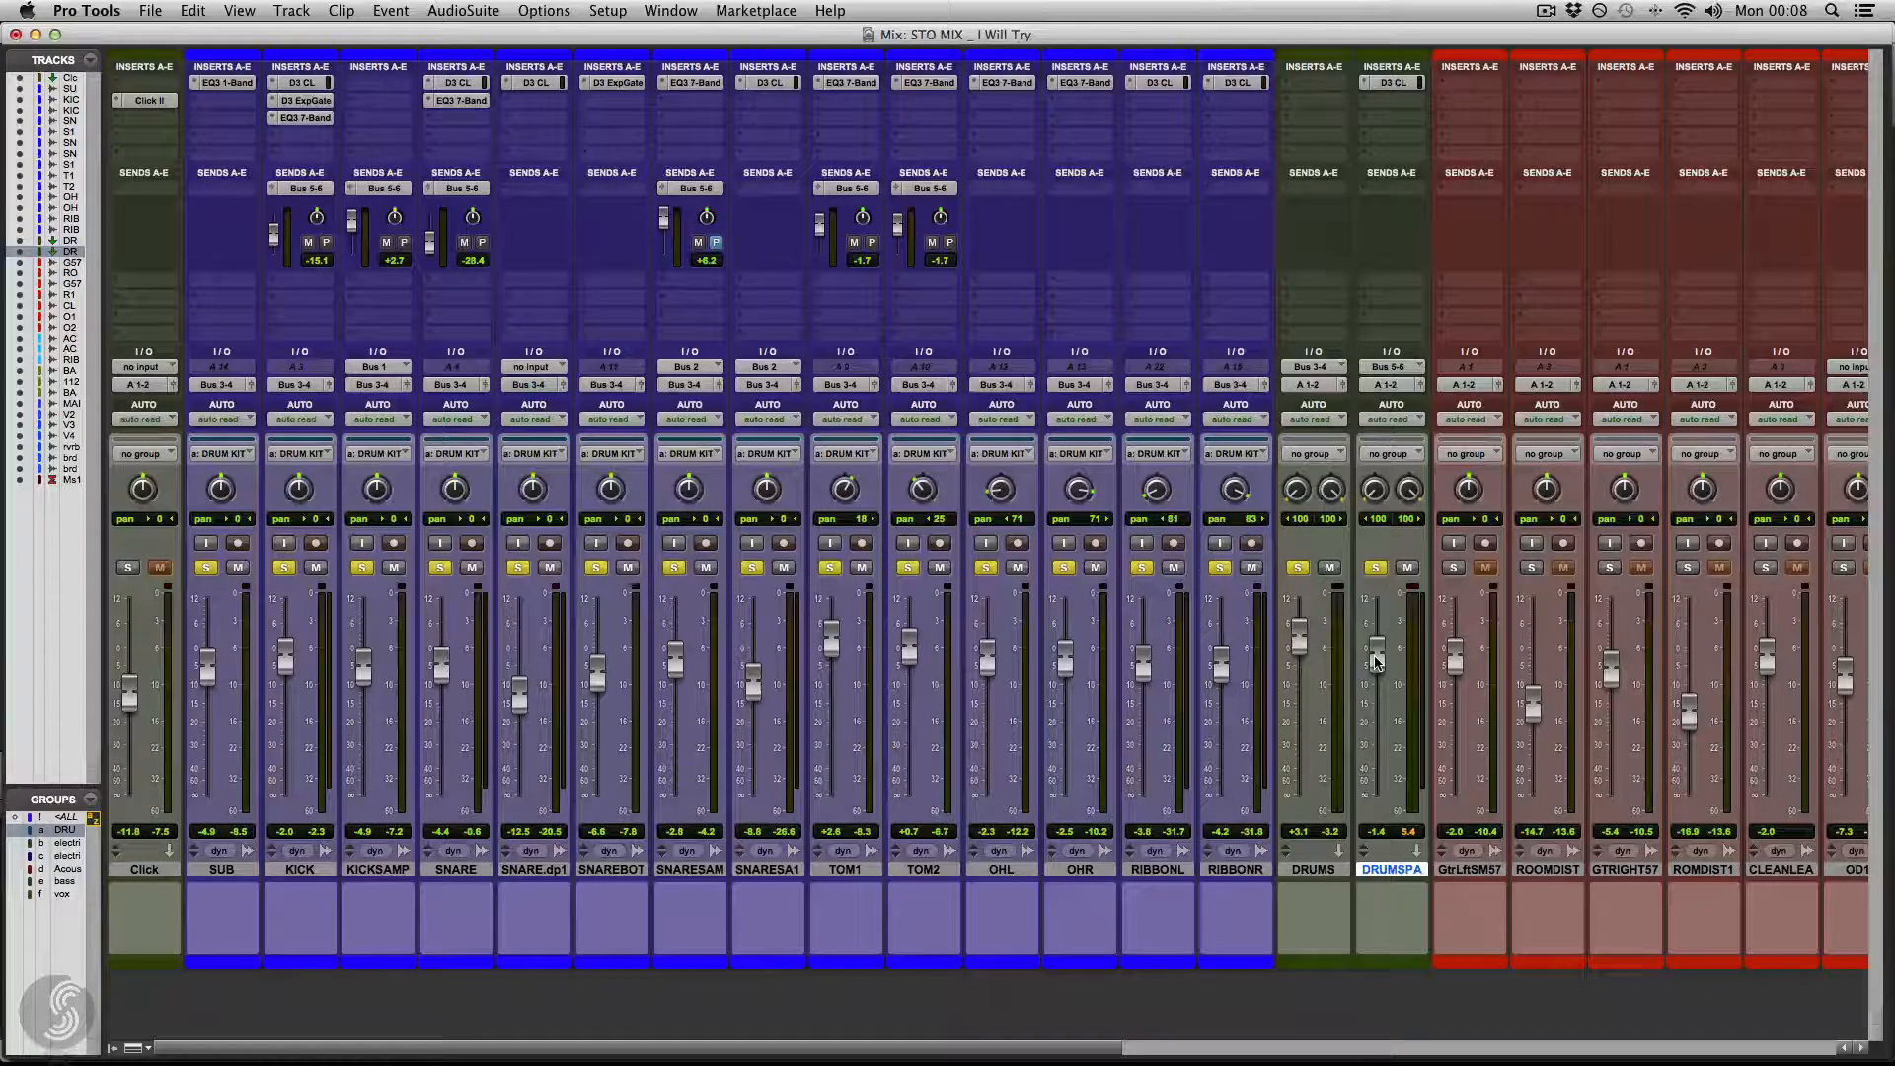
# - Play the soloed drums again and settle the DRUMSPAR fader at about -2.2 dB
pyautogui.hotkey('ctrl', 'space')
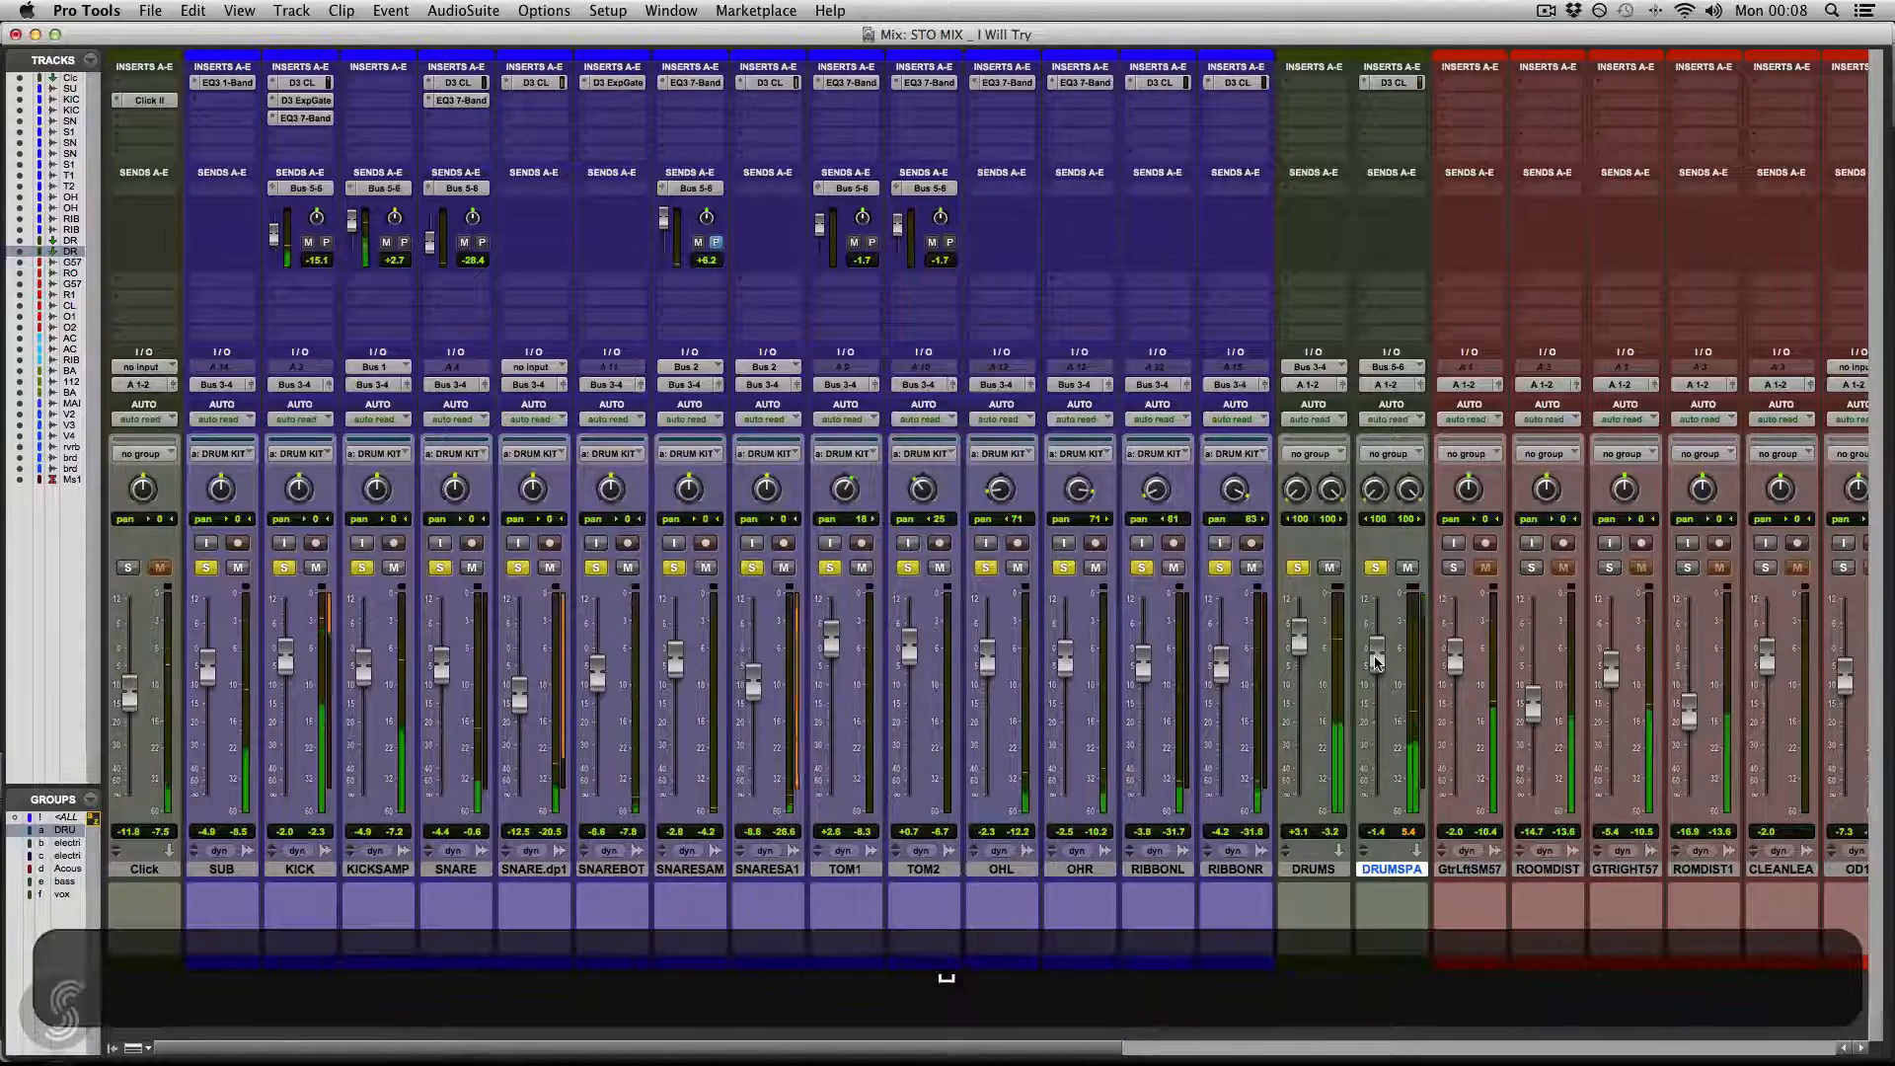
pyautogui.press('space')
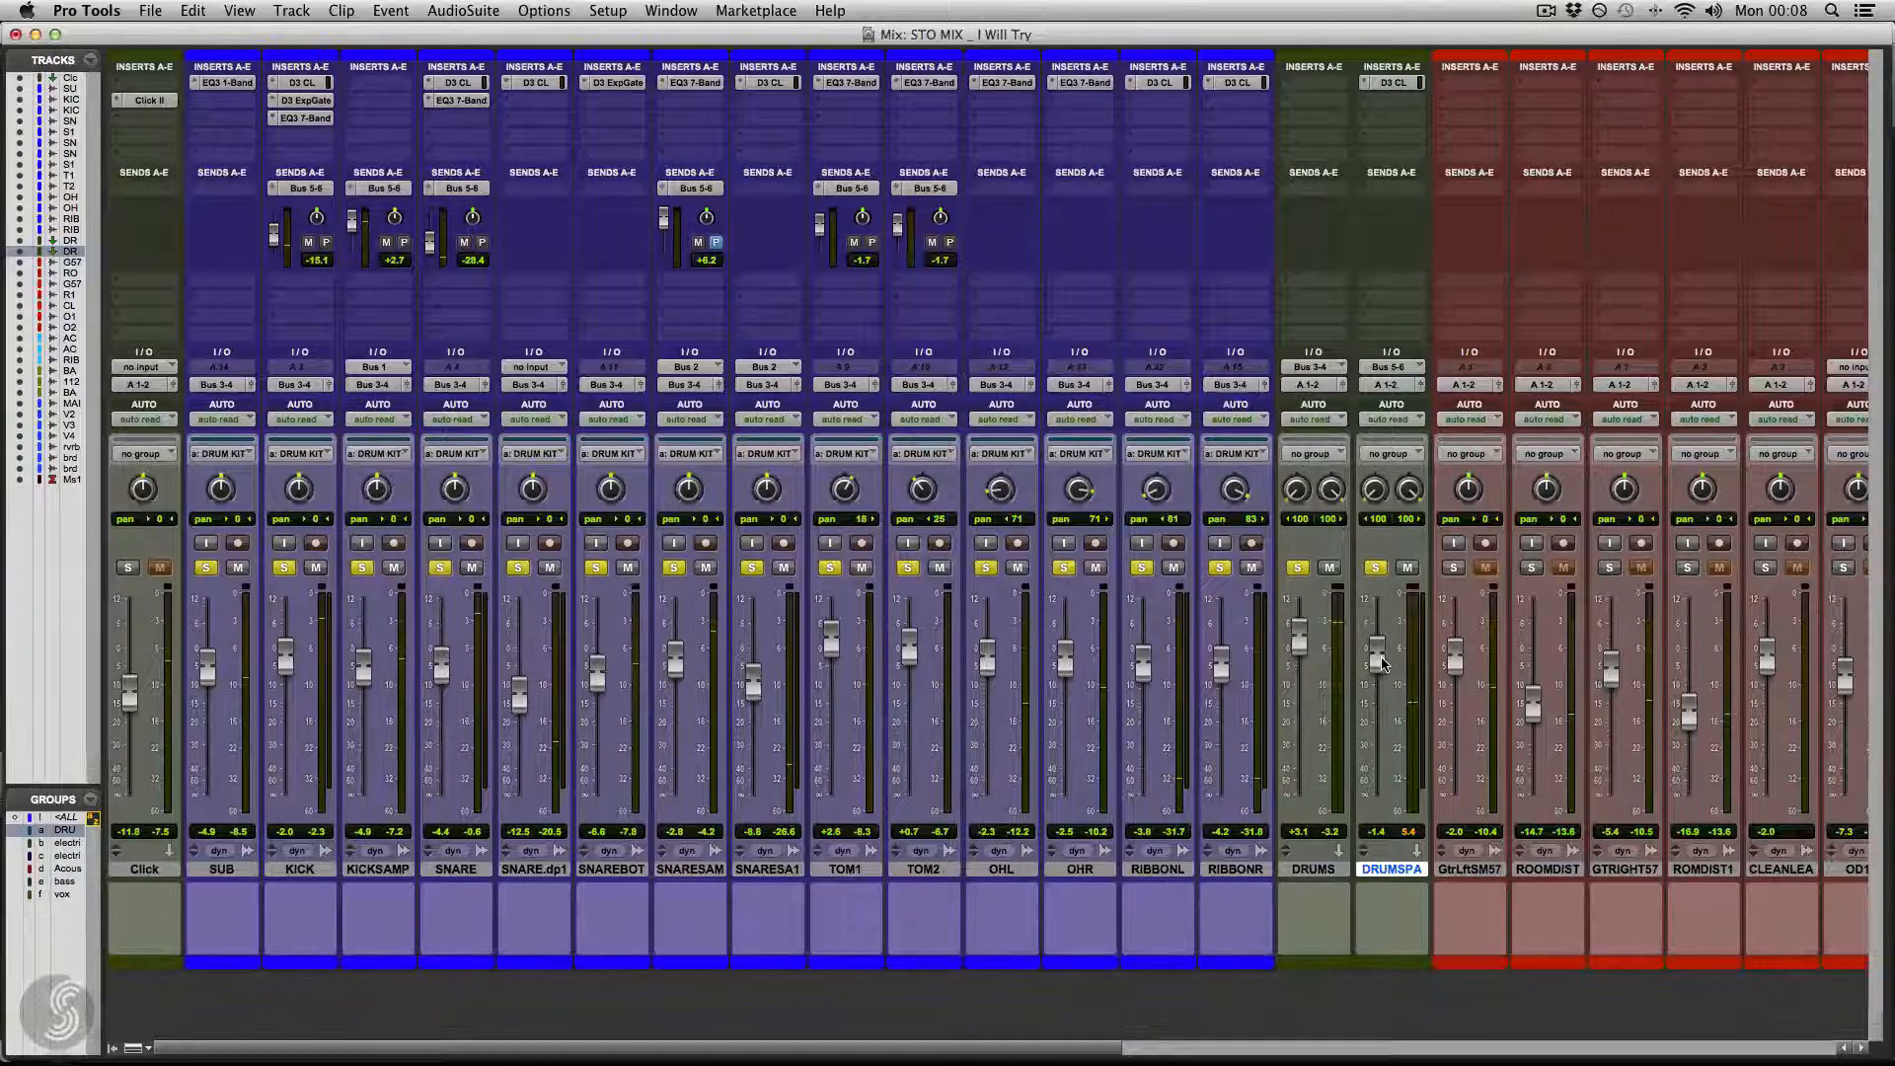
pyautogui.moveTo(1380, 667); pyautogui.dragTo(1379, 665)
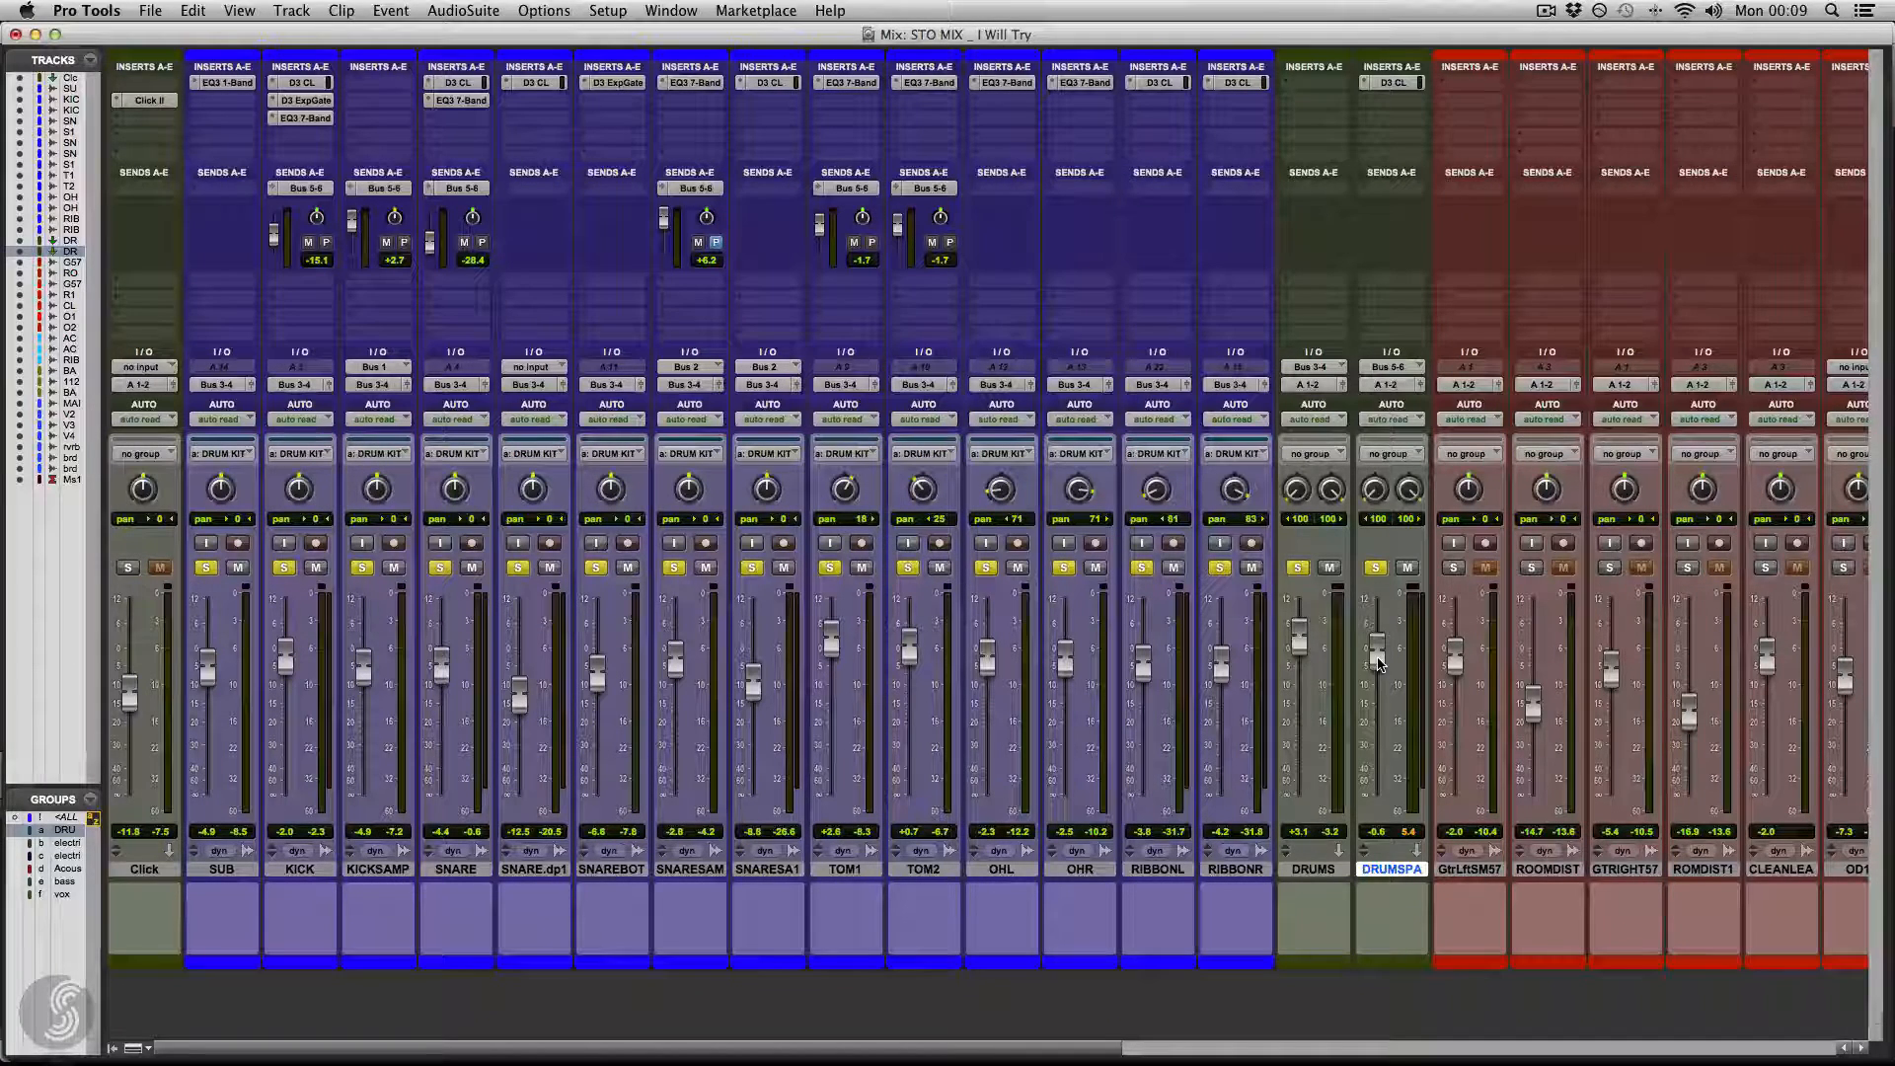
pyautogui.press('ctrl')
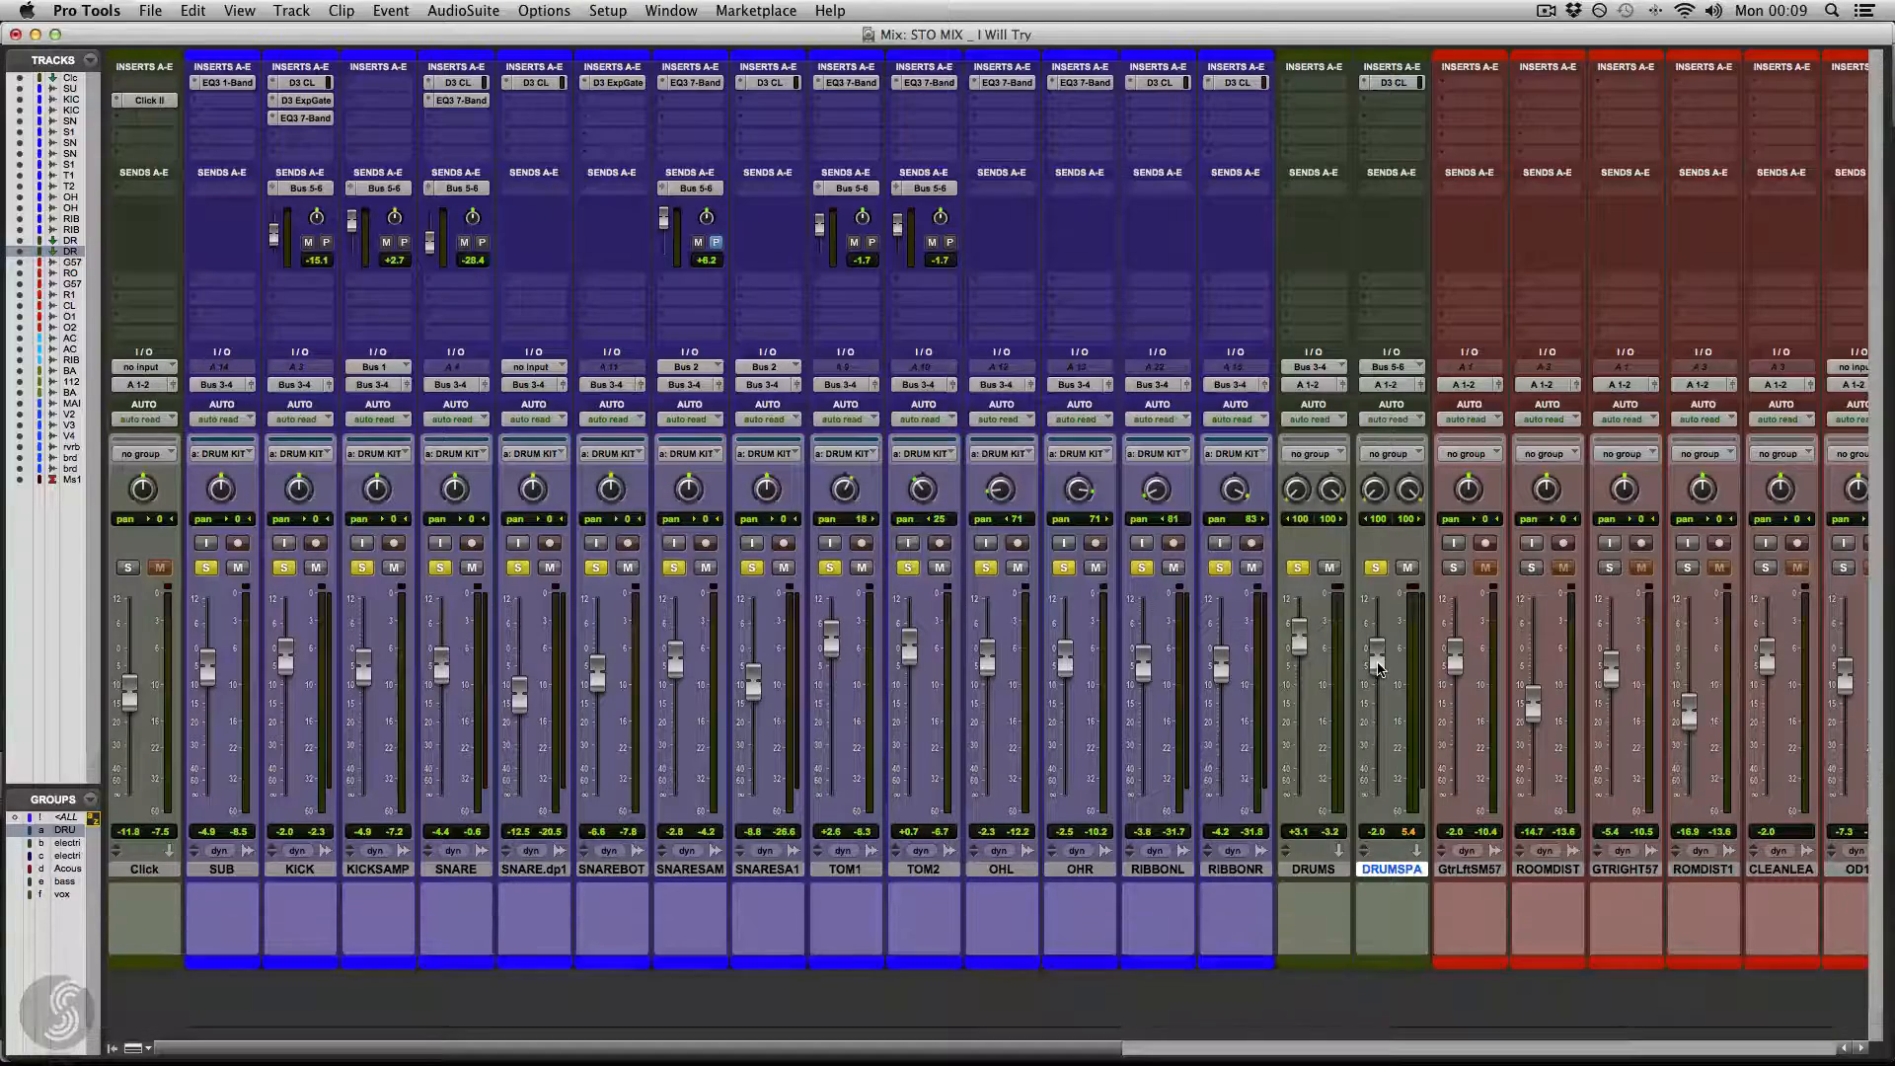
pyautogui.press('ctrl')
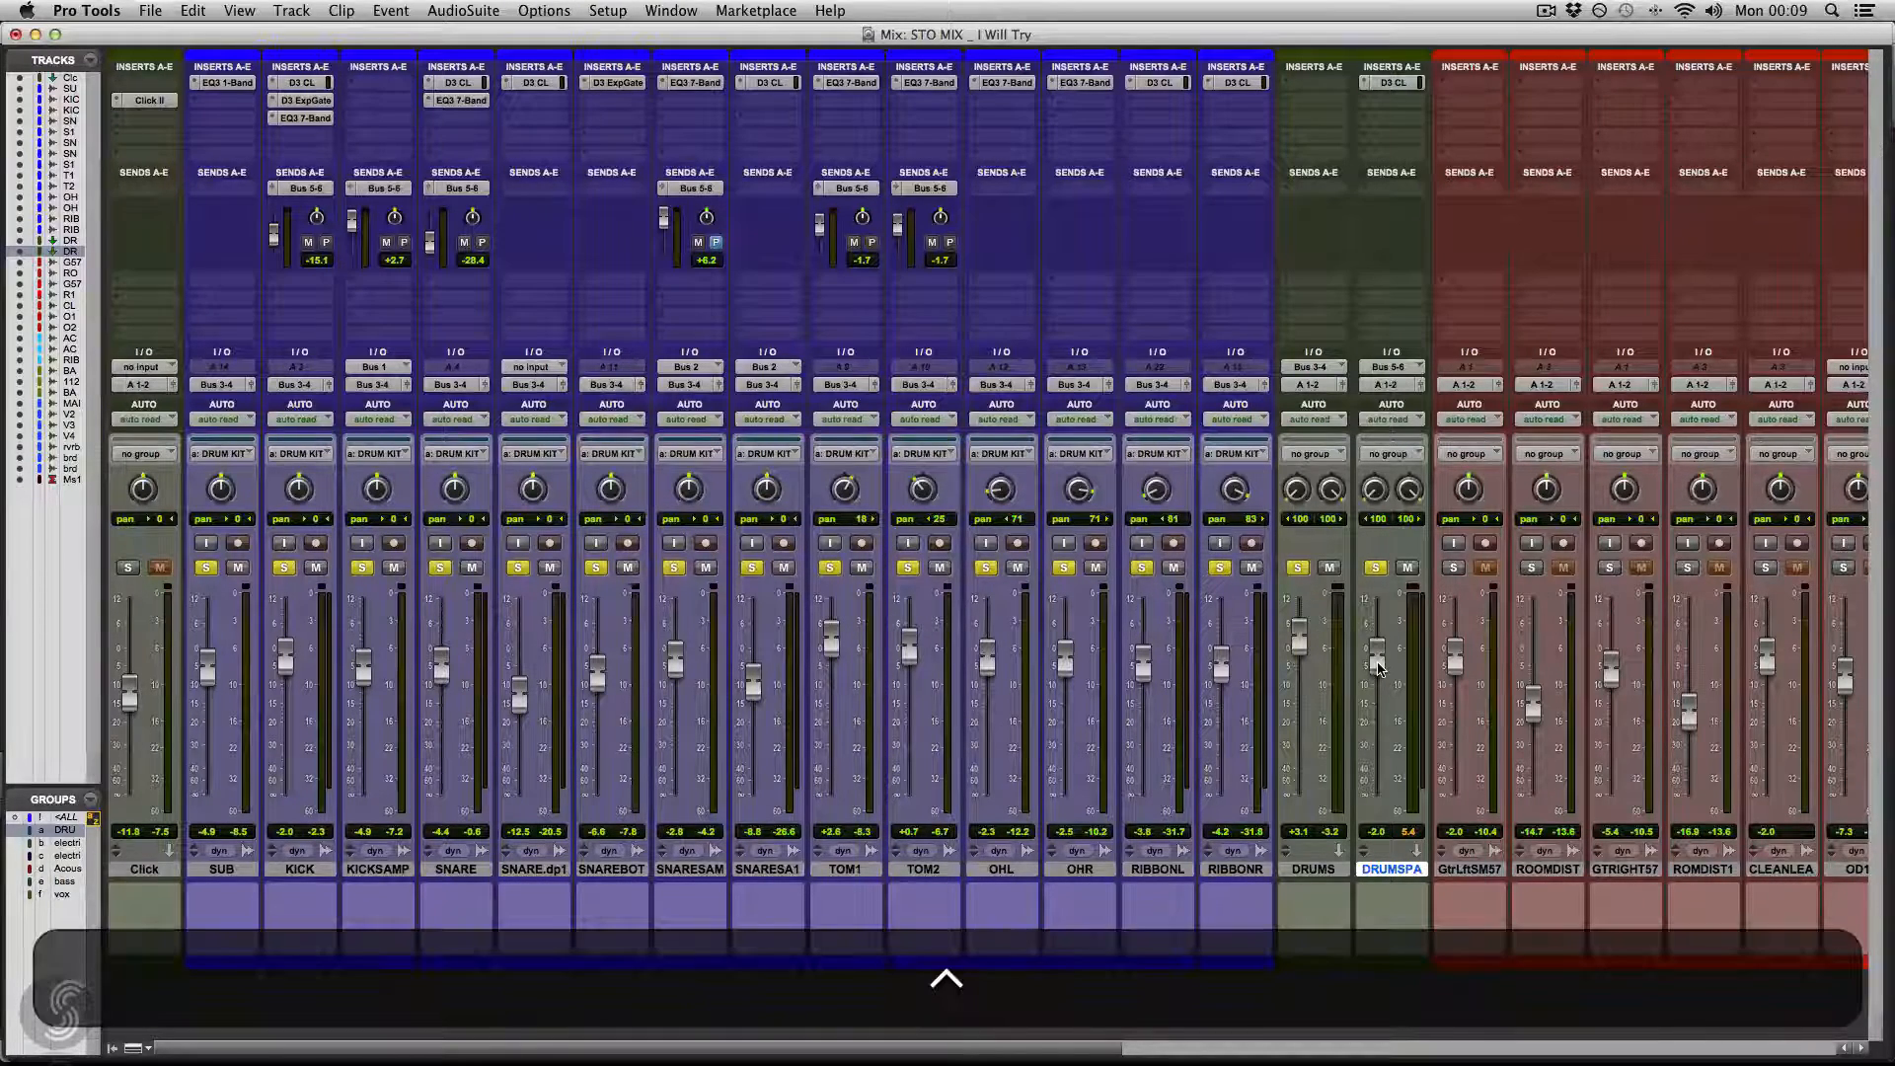
pyautogui.moveTo(1378, 668); pyautogui.dragTo(1378, 670)
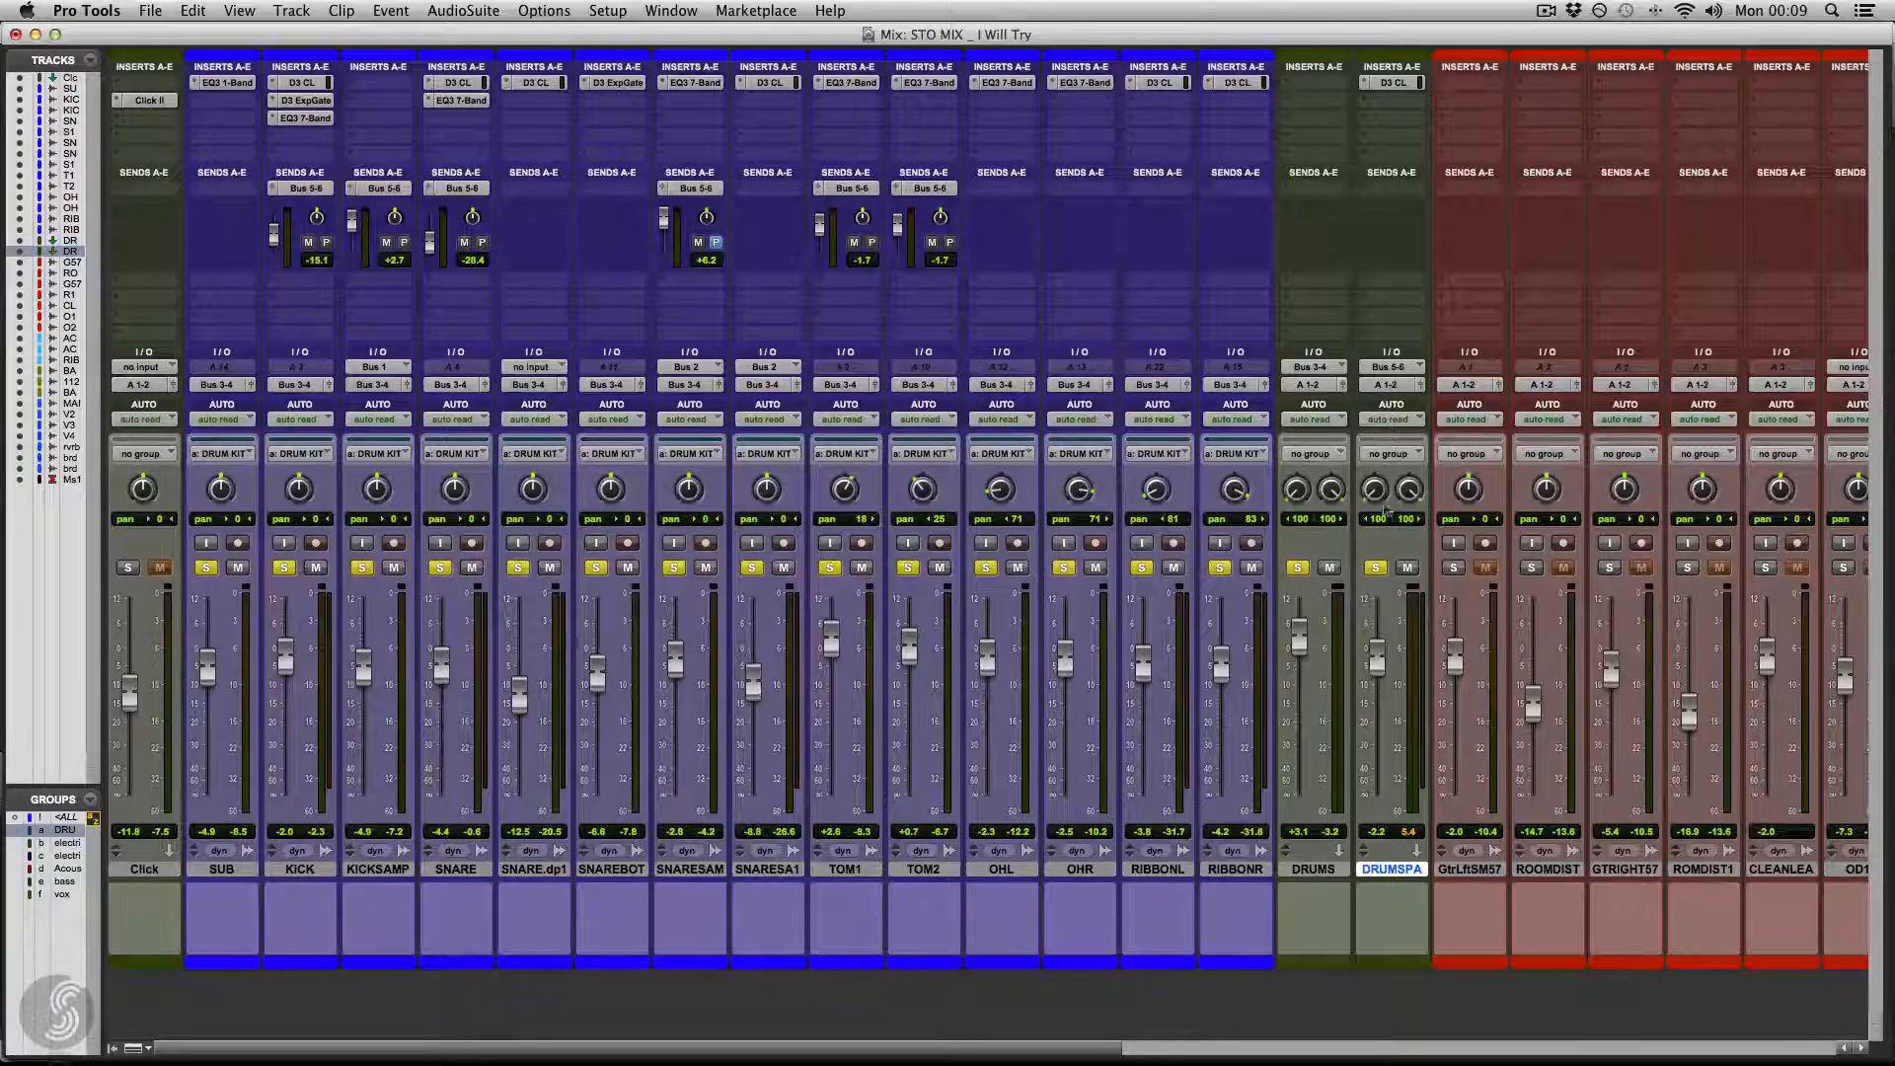
# - Bypass the compressor on DRUMSPAR and insert the multichannel AIR Distortion (stereo) plug-in below it
pyautogui.keyDown('super'); pyautogui.click(1393, 85); pyautogui.keyUp('super')
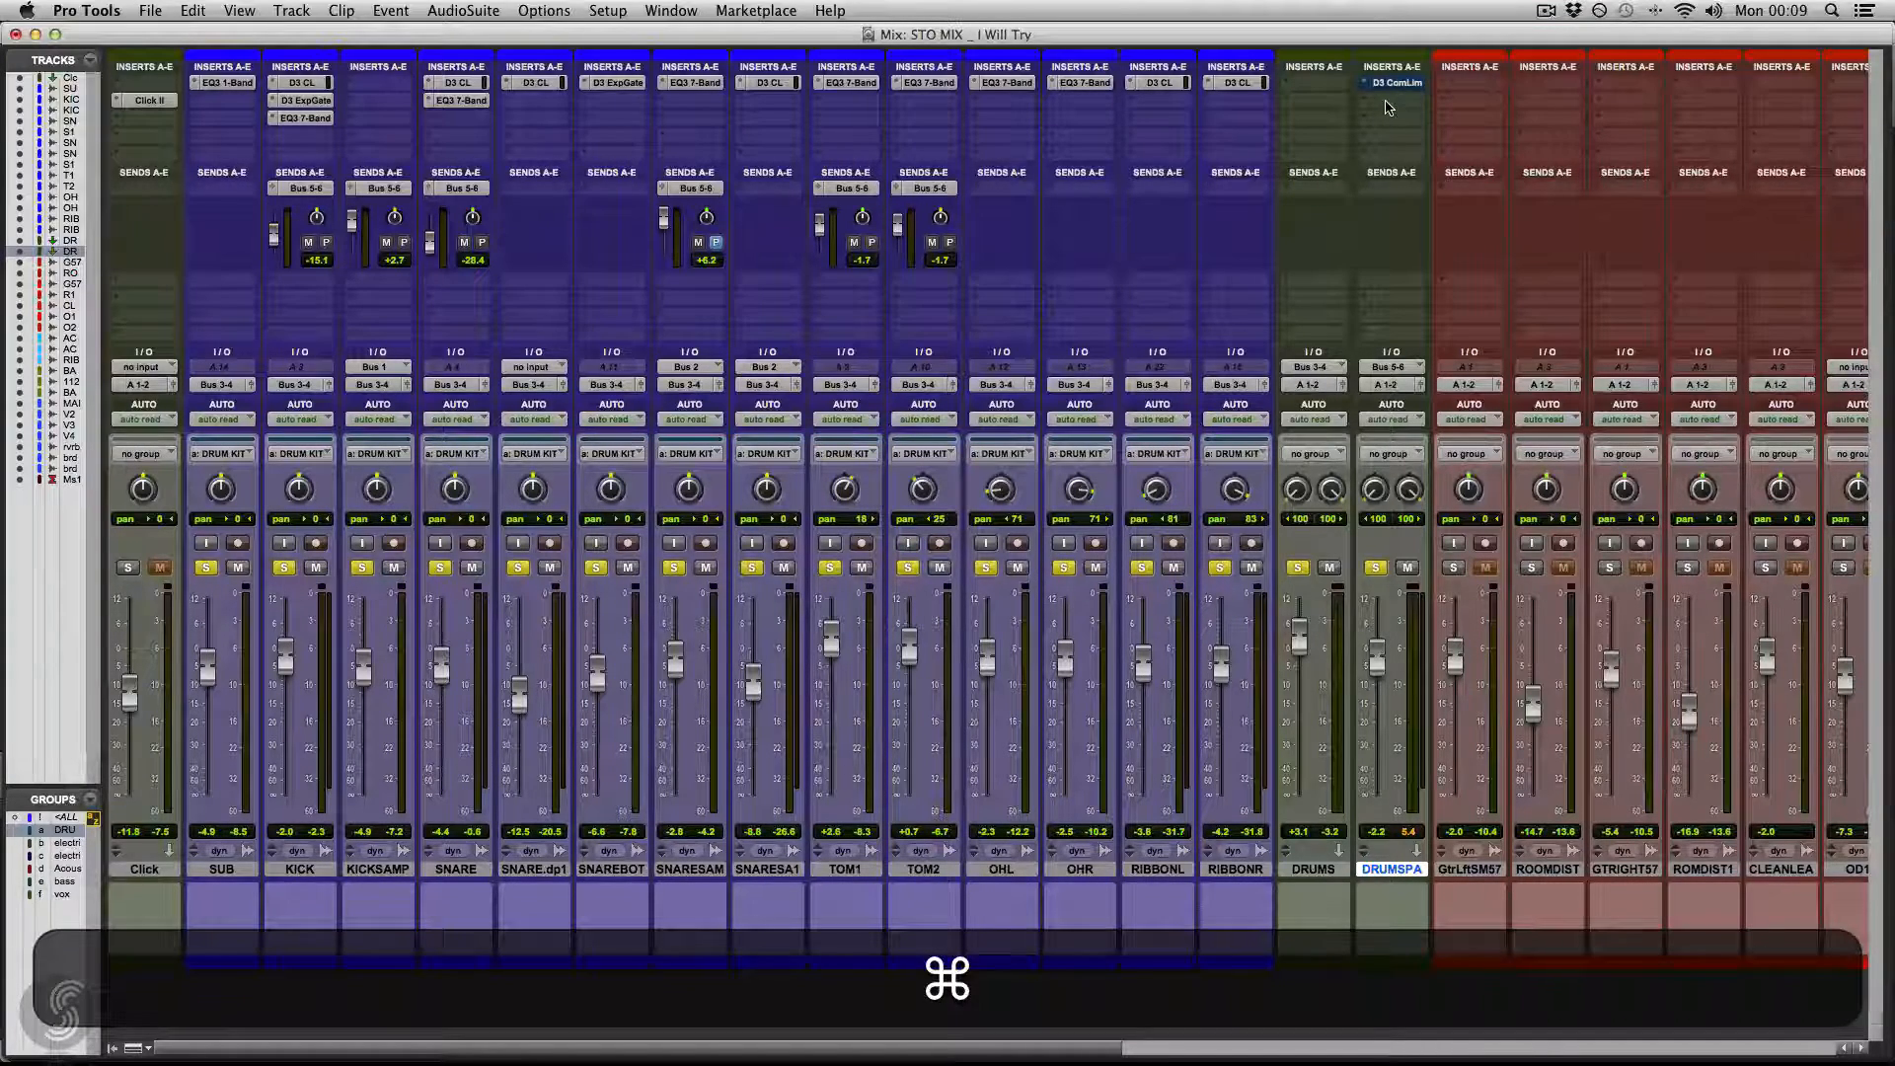
pyautogui.click(1389, 102)
pyautogui.moveTo(1491, 140)
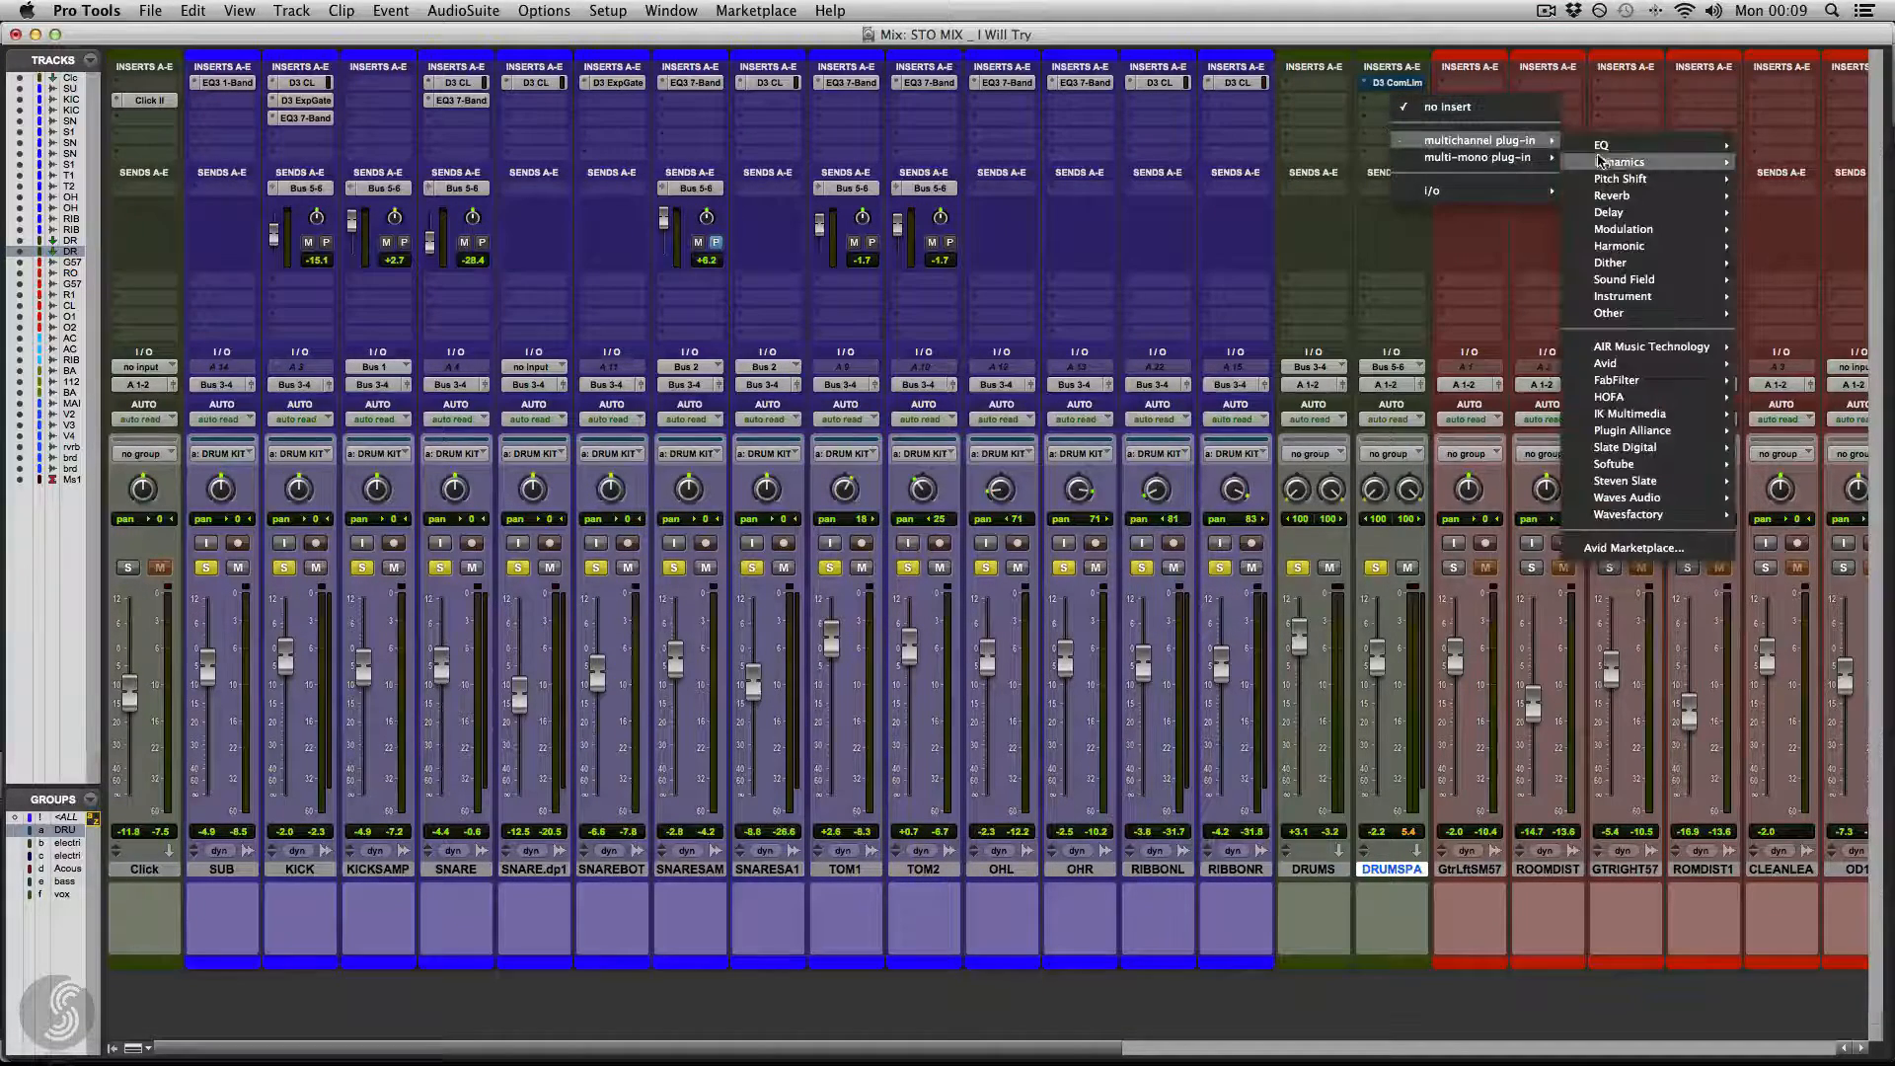
pyautogui.moveTo(1599, 160)
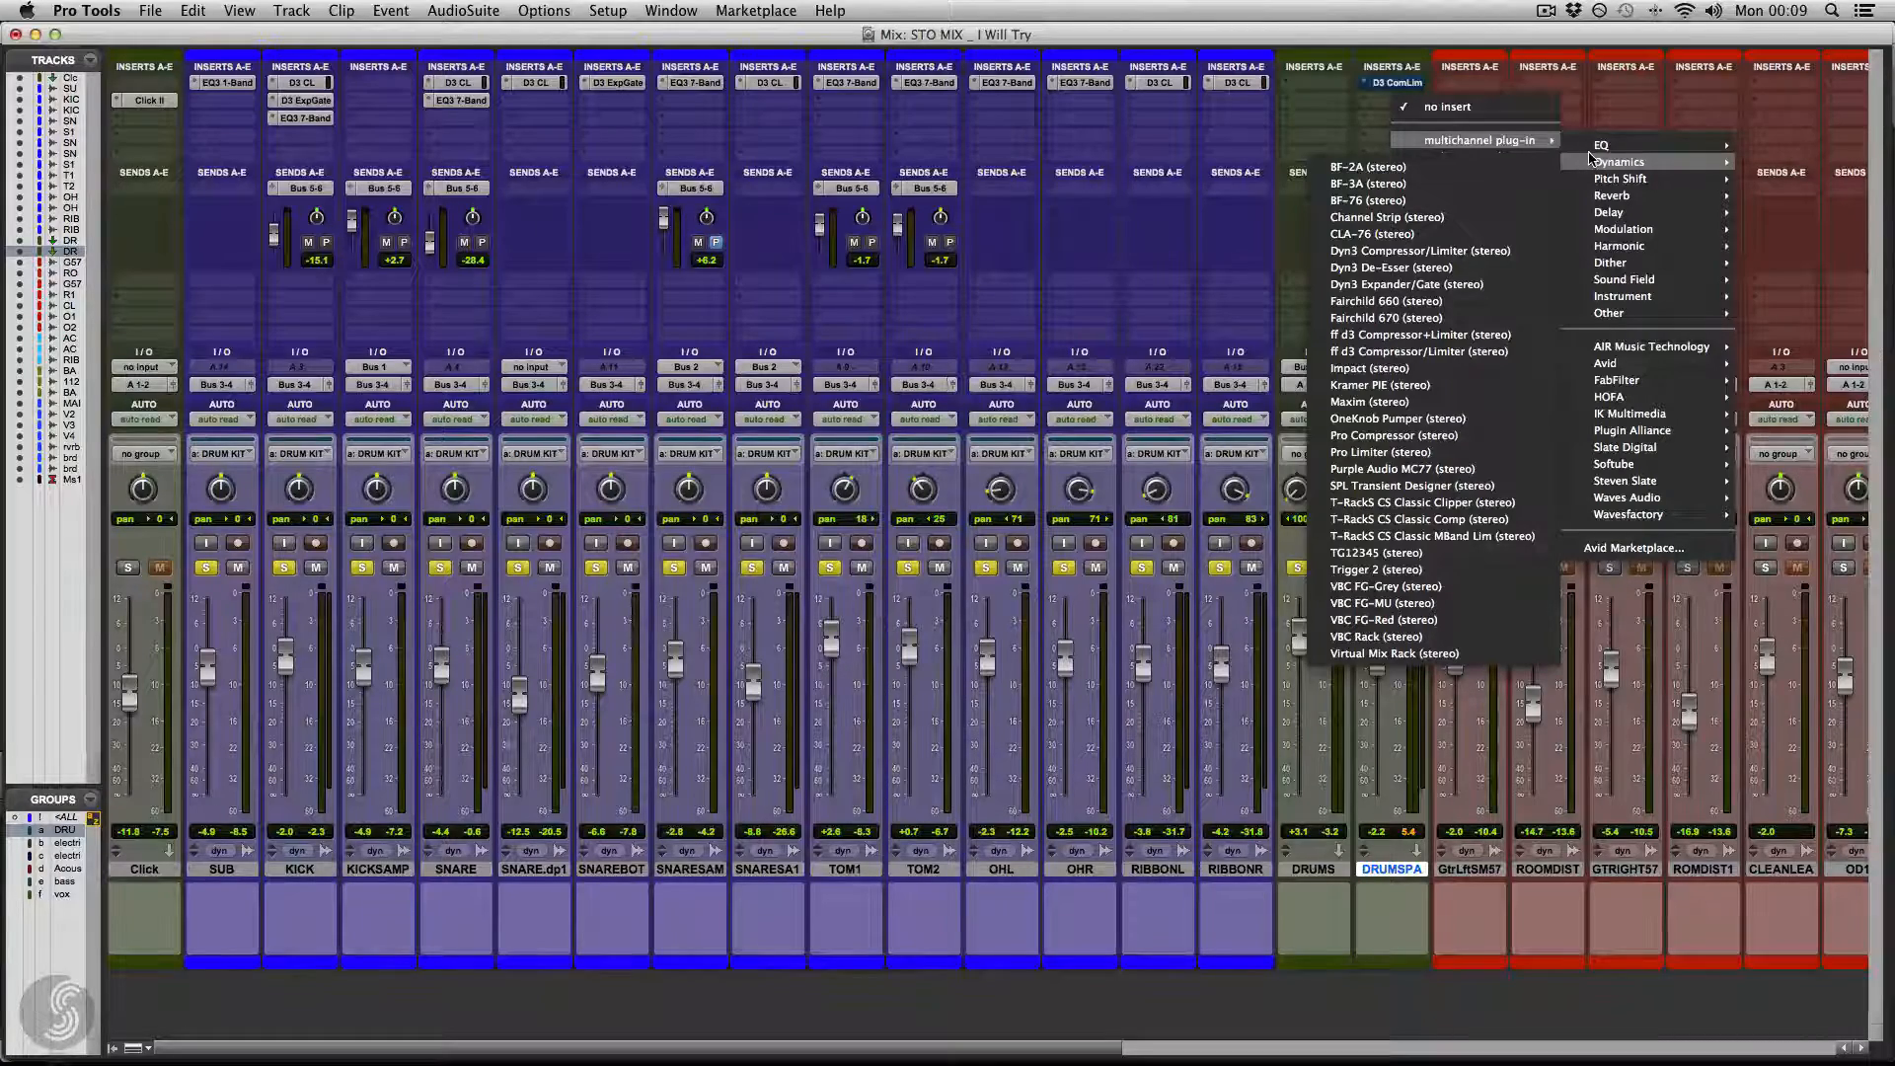
pyautogui.moveTo(1601, 252)
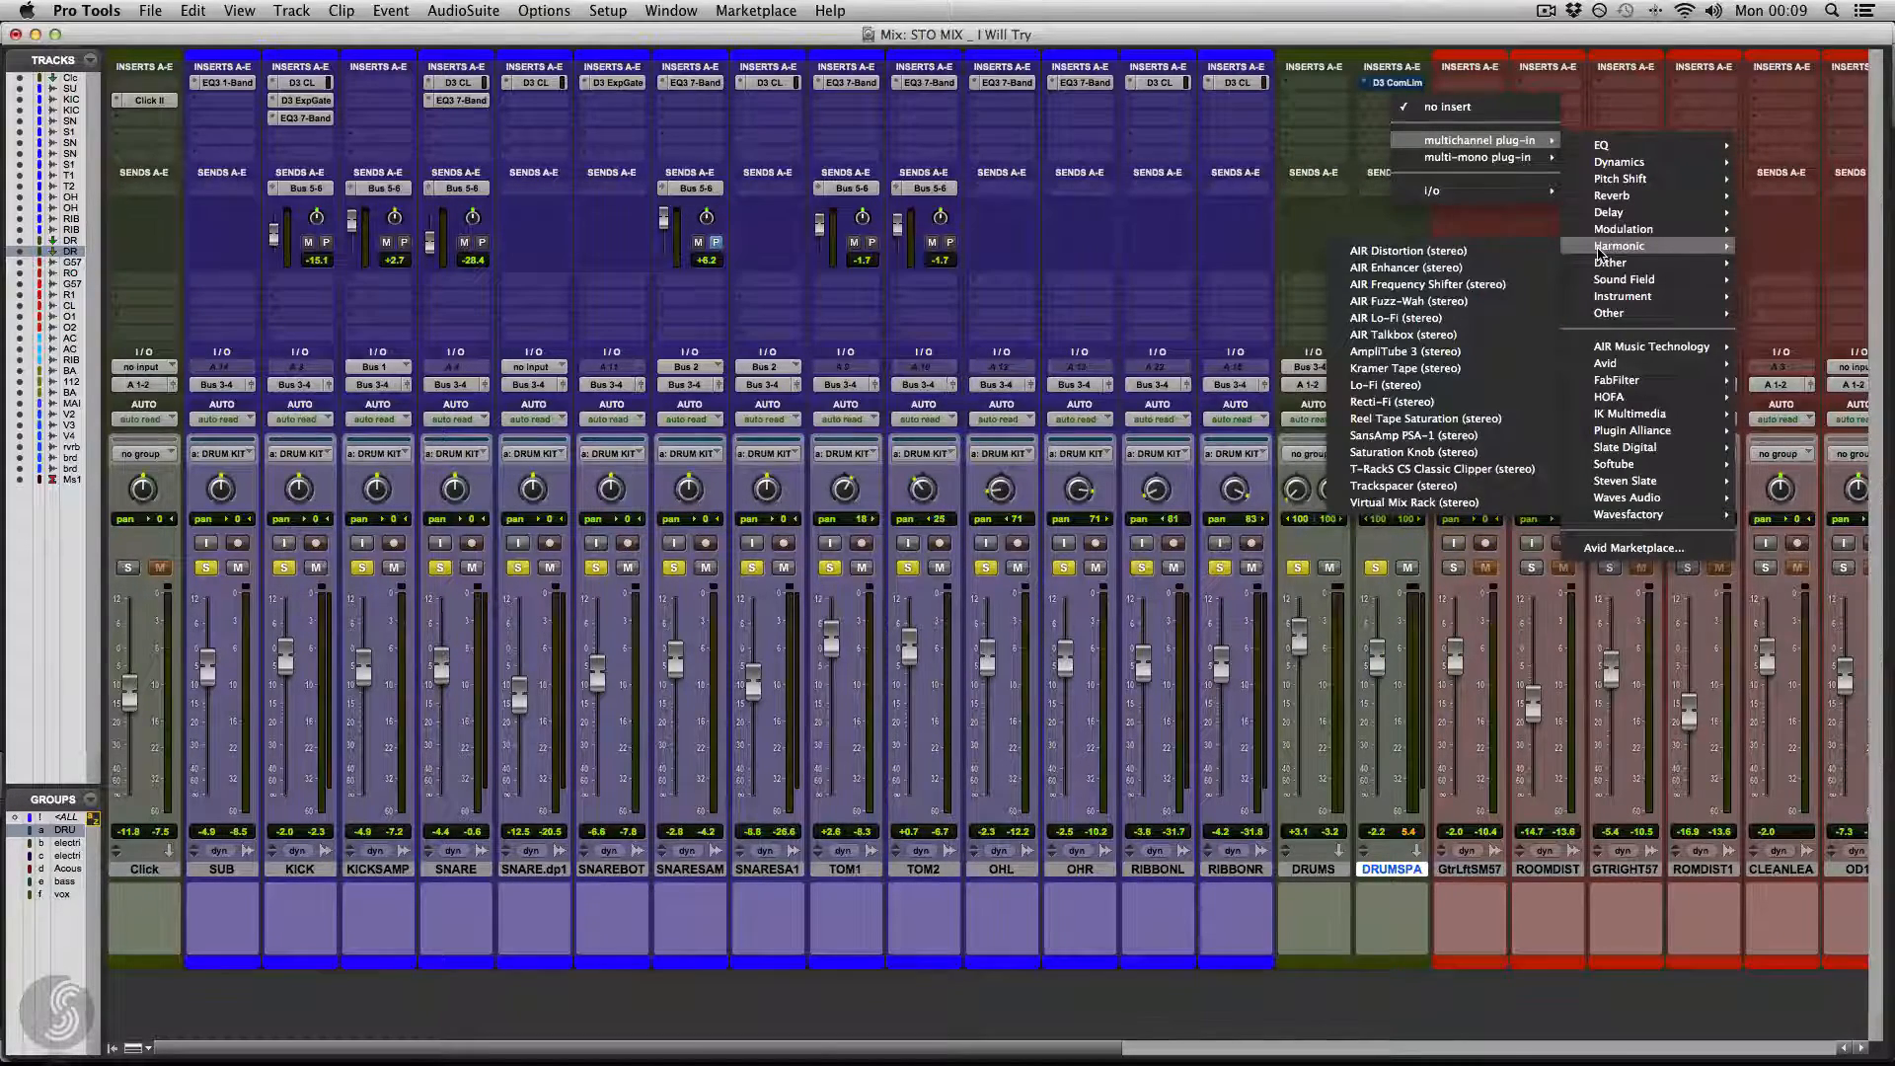
pyautogui.click(1424, 253)
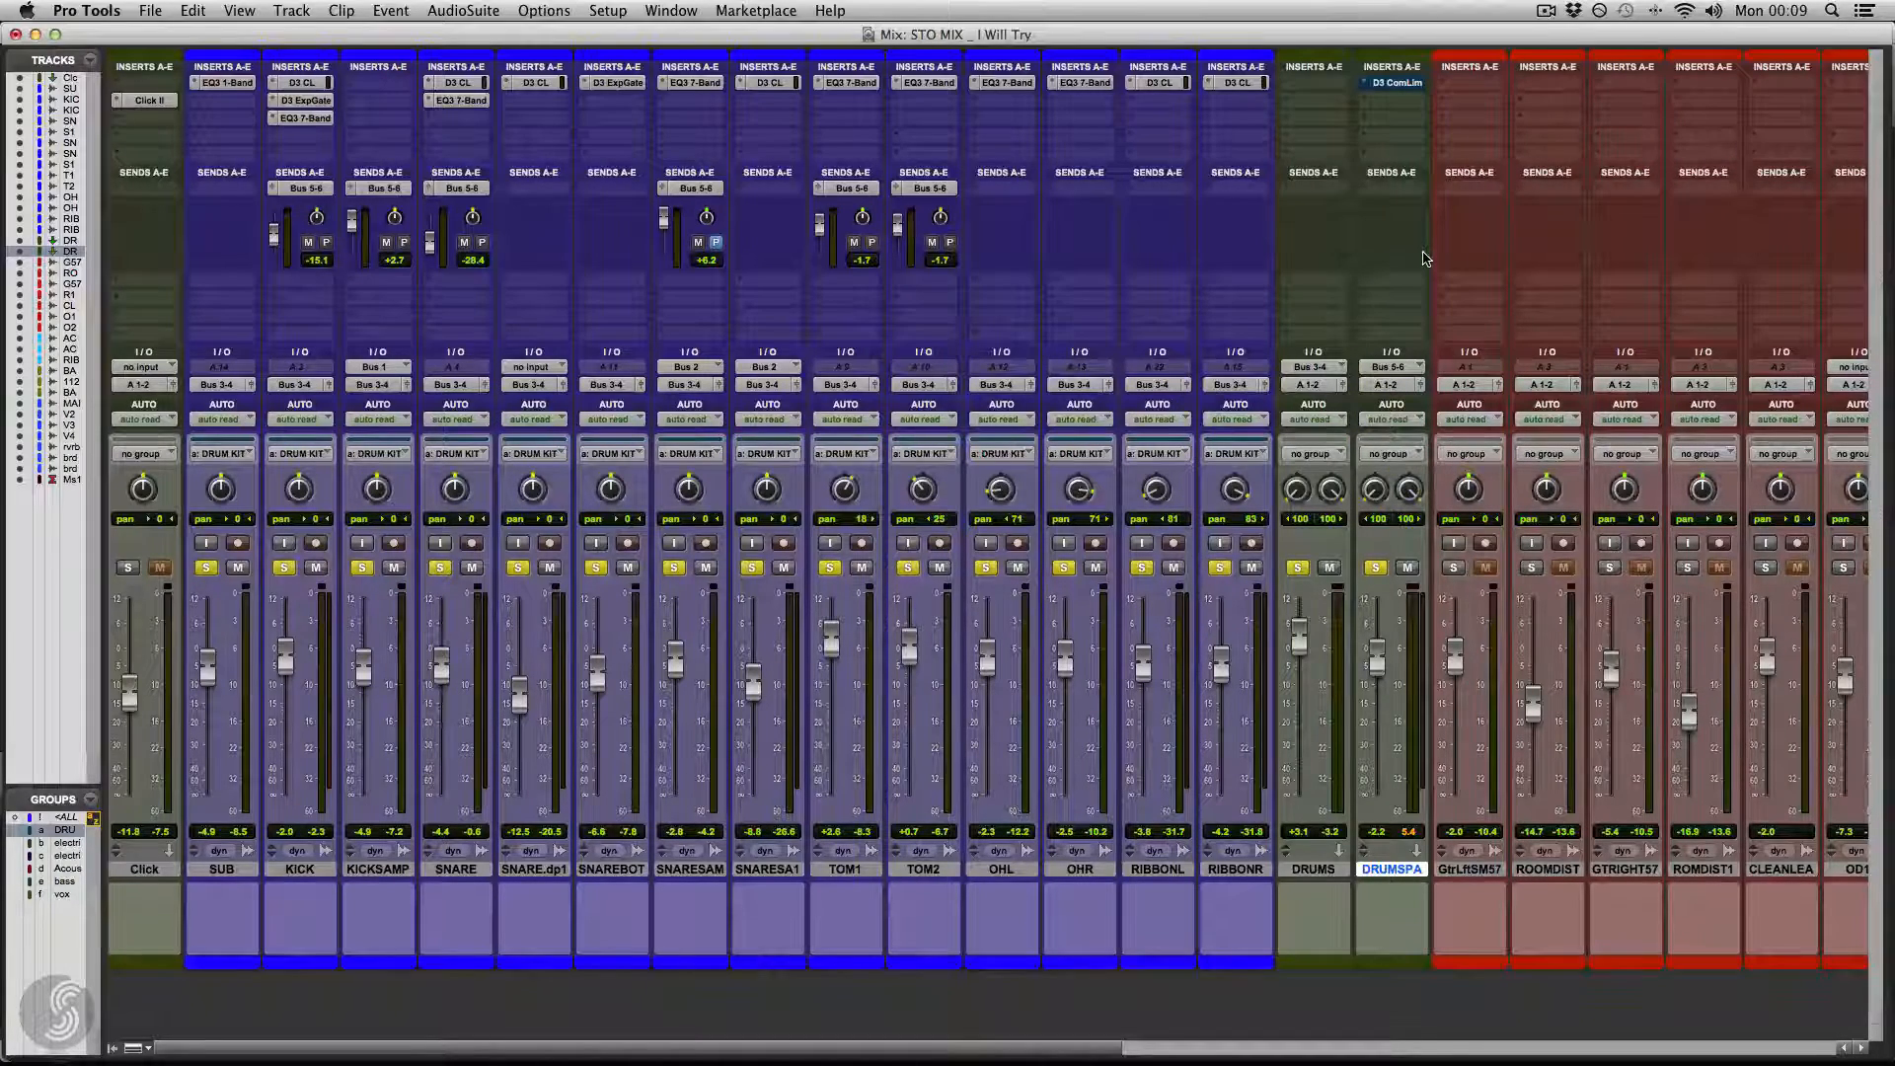
# - Unsolo DRUMS and the drum kit group, play DRUMSPAR alone and set its fader to about -1.4 dB
pyautogui.click(1301, 567)
pyautogui.click(1221, 568)
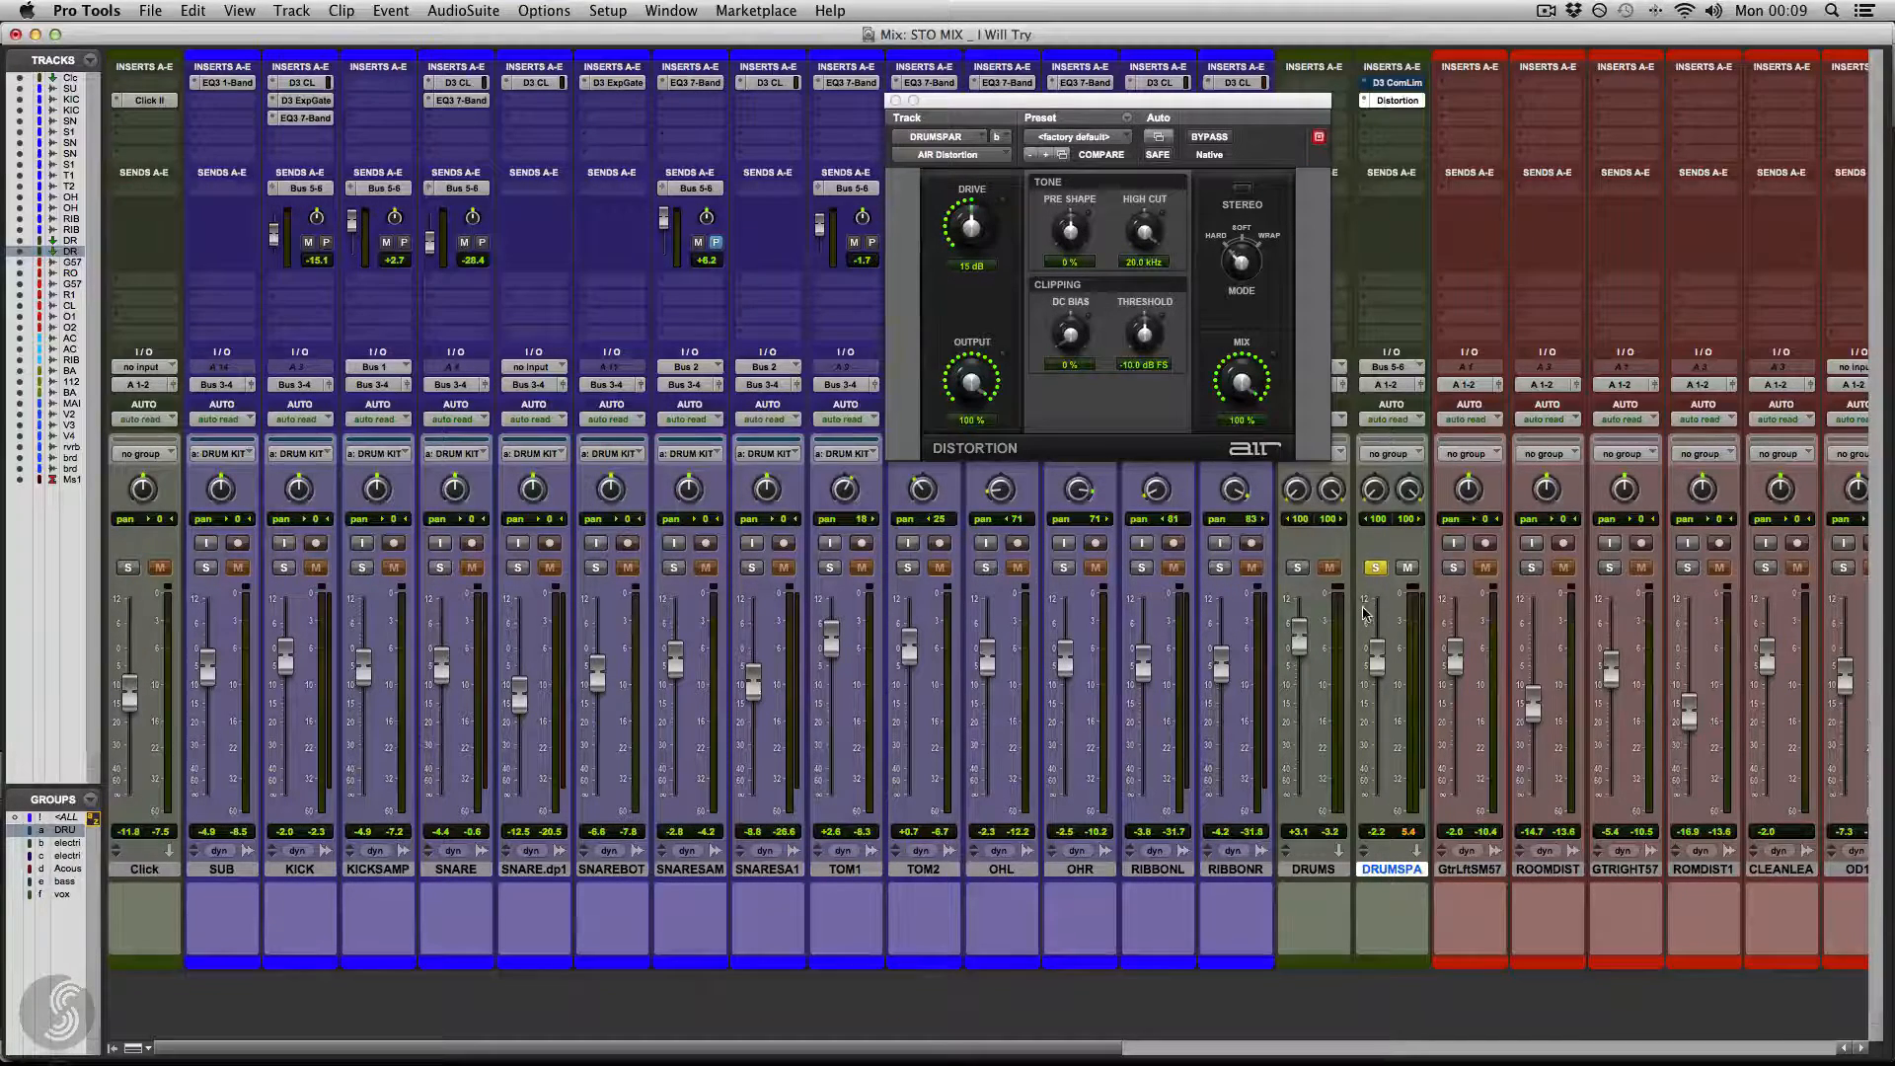
pyautogui.press('space')
pyautogui.moveTo(1377, 663); pyautogui.dragTo(1379, 659)
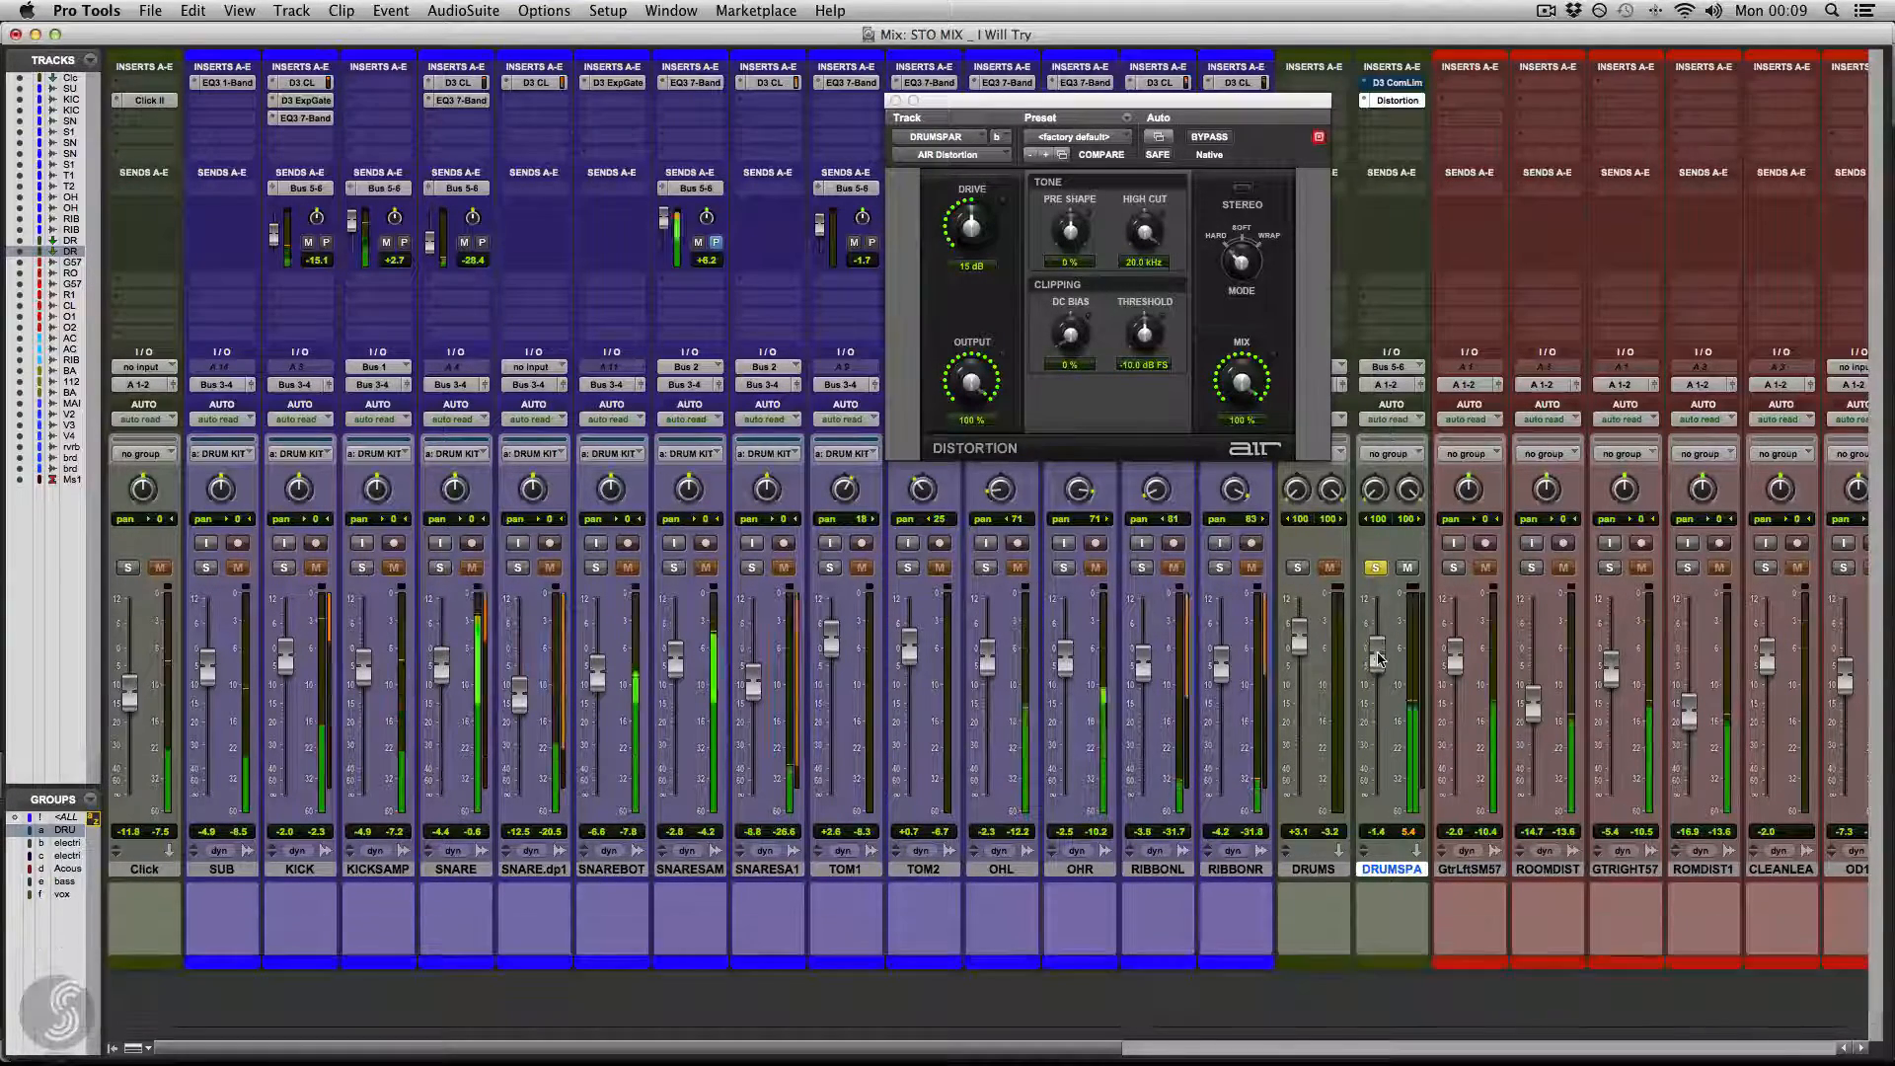
# - Set the distortion to 0 dB drive, -60% pre shape and 16.5 kHz high cut, comparing the sound with the plug-in bypassed
pyautogui.moveTo(971, 227); pyautogui.dragTo(970, 301)
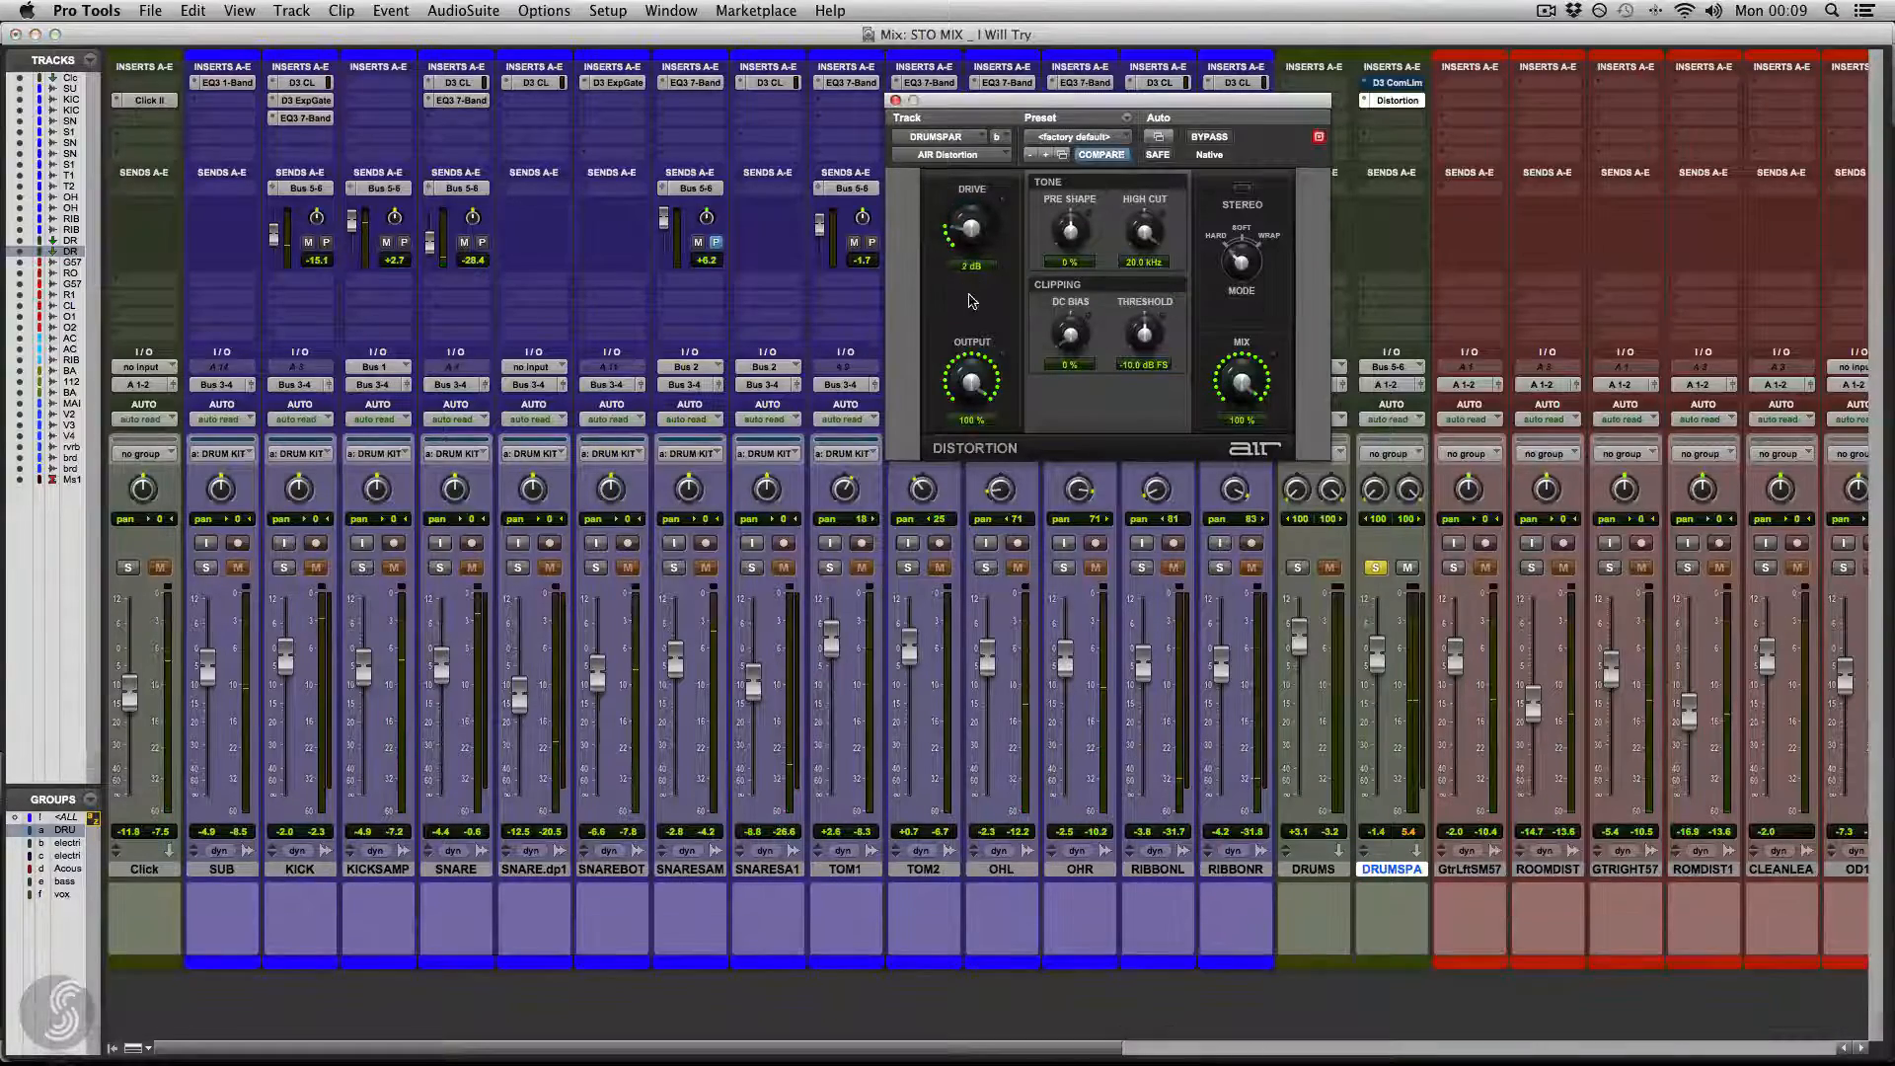
pyautogui.press('space')
pyautogui.moveTo(963, 222); pyautogui.dragTo(963, 227)
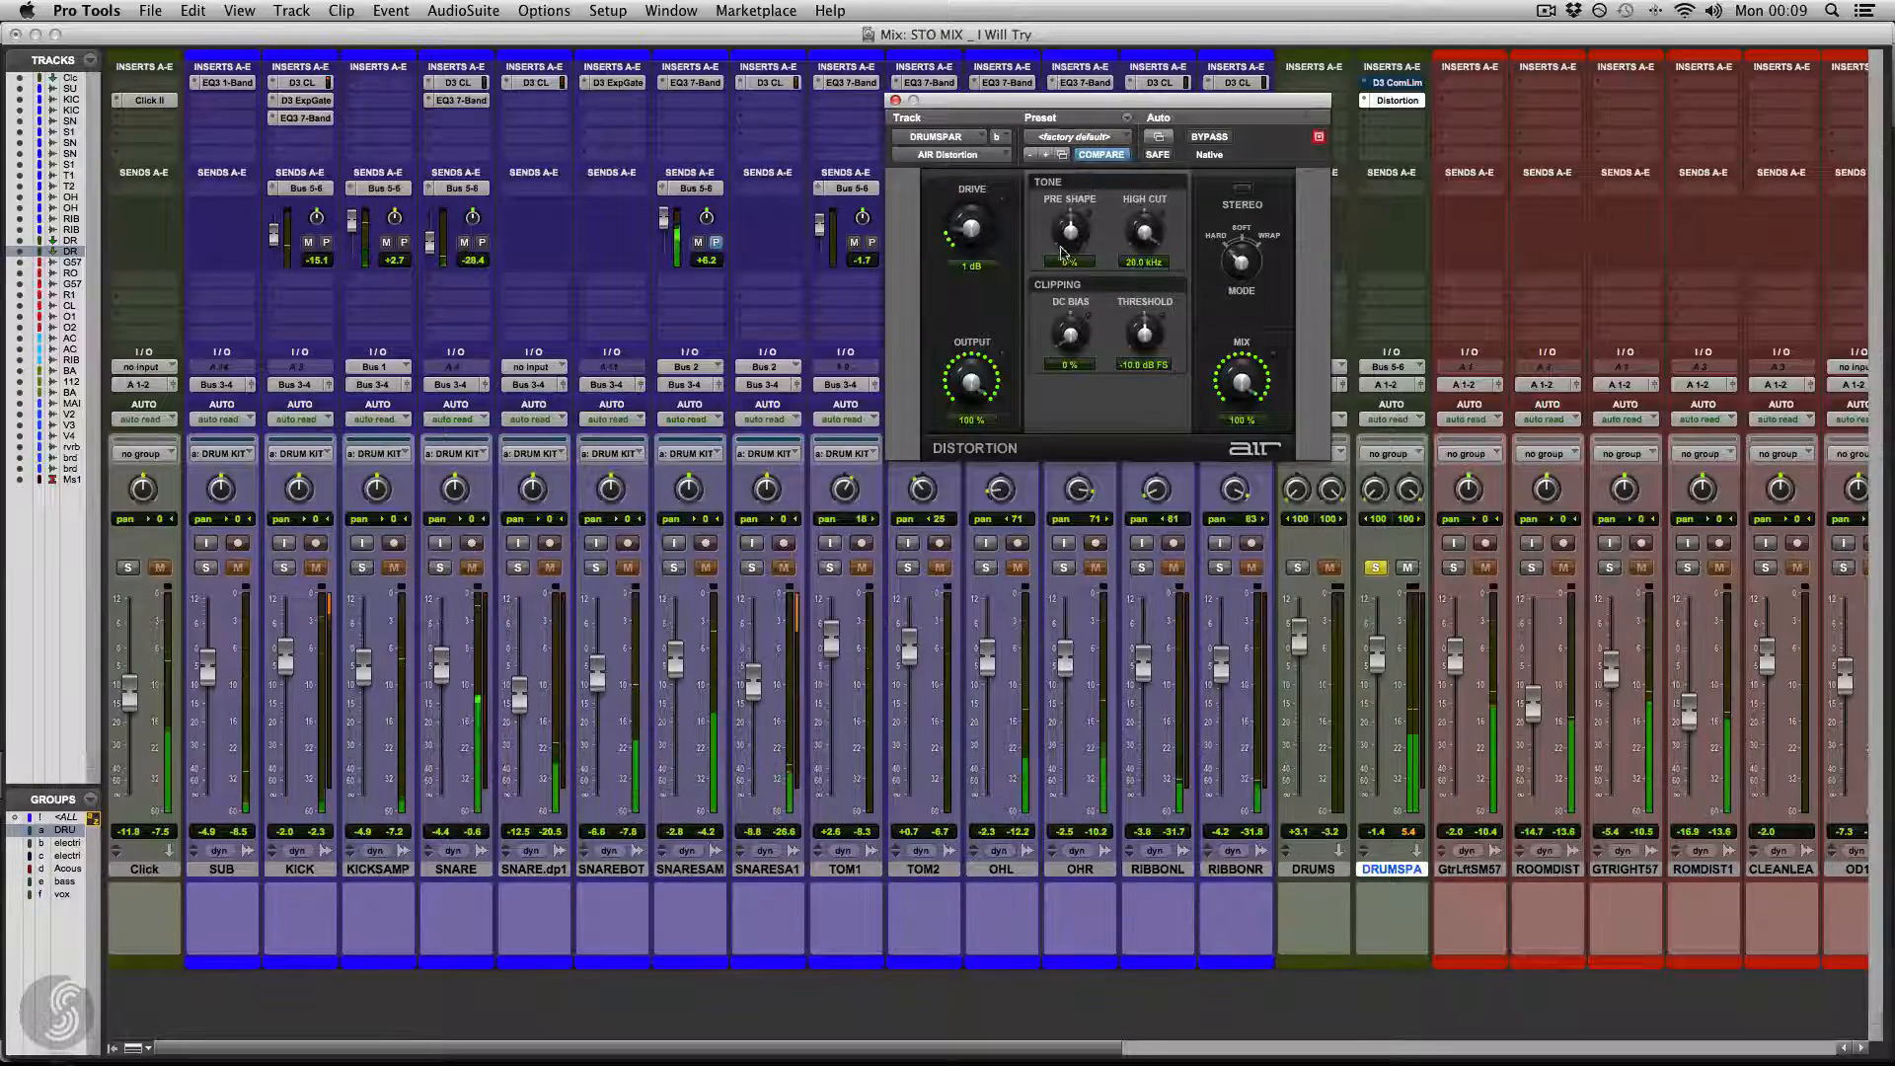
pyautogui.moveTo(1063, 254)
pyautogui.mouseDown()
pyautogui.moveTo(1054, 286)
pyautogui.moveTo(1050, 264)
pyautogui.mouseUp()
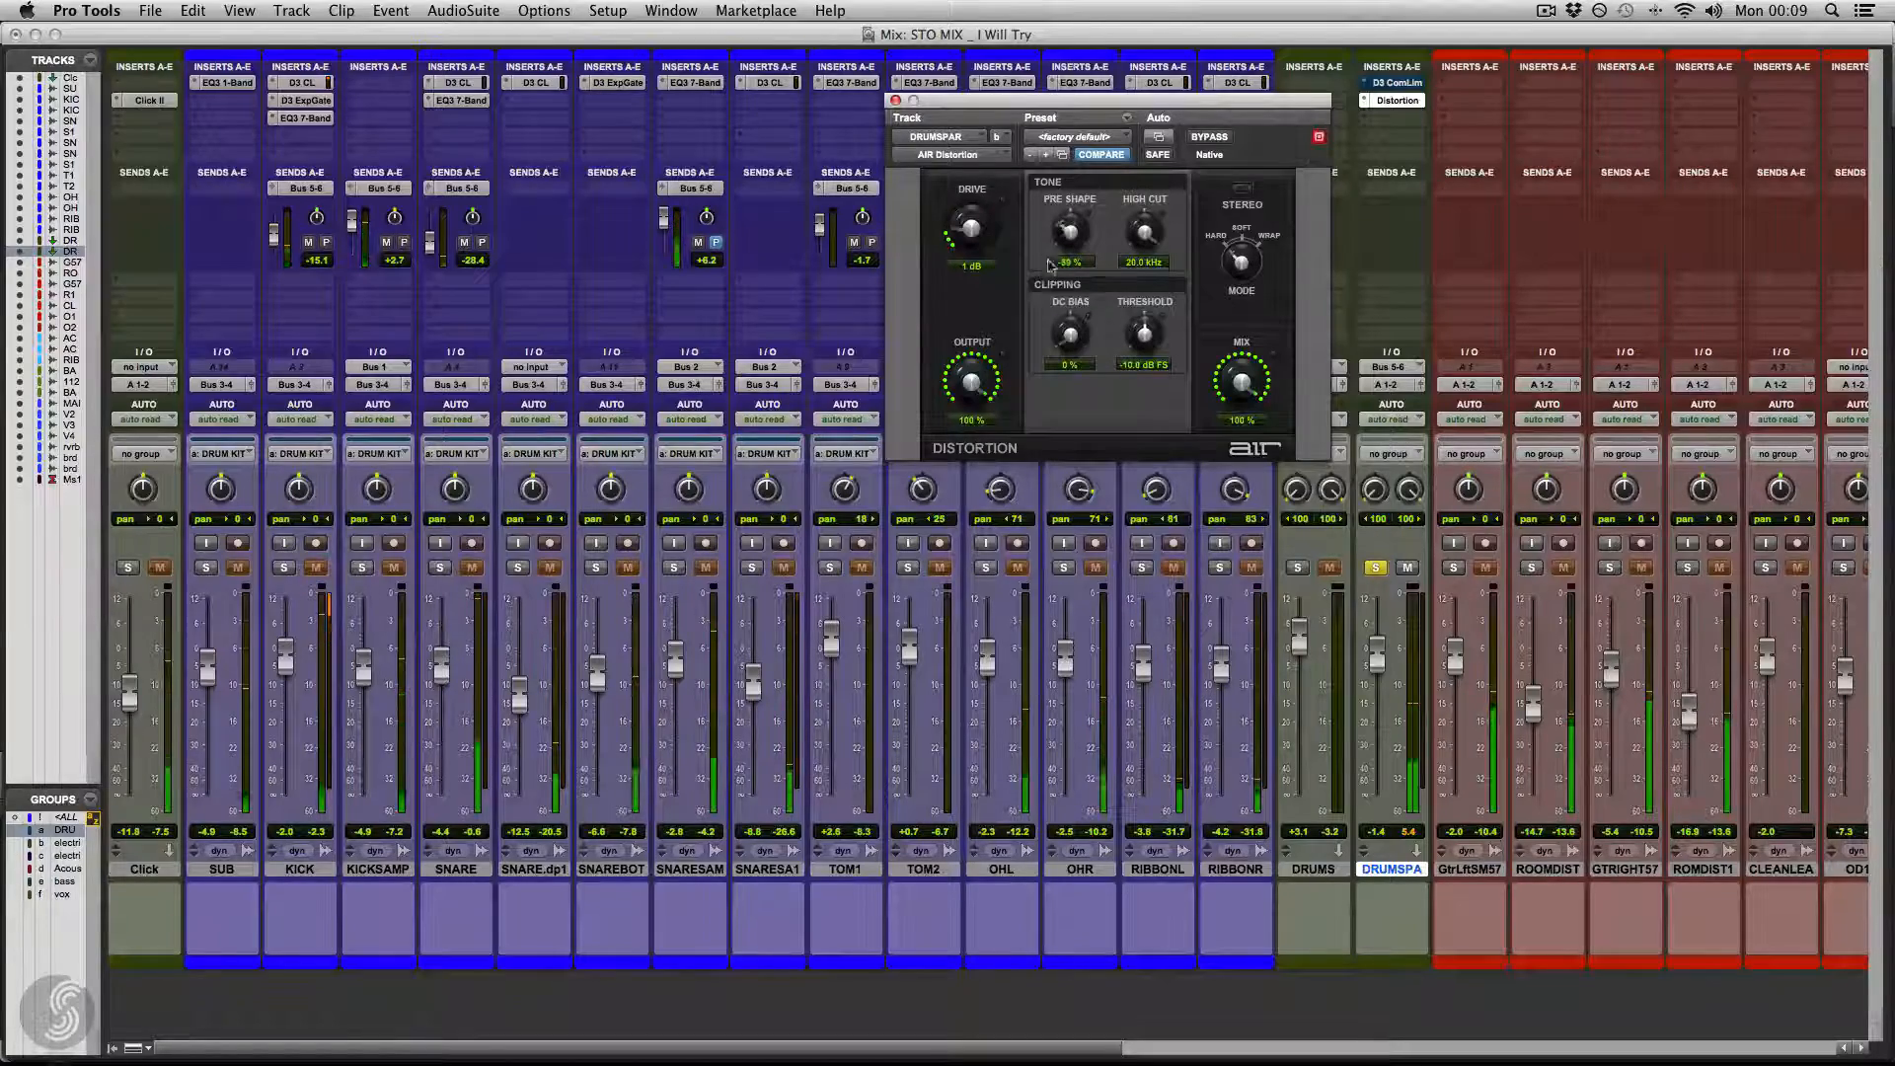
pyautogui.moveTo(1040, 197); pyautogui.dragTo(1132, 280)
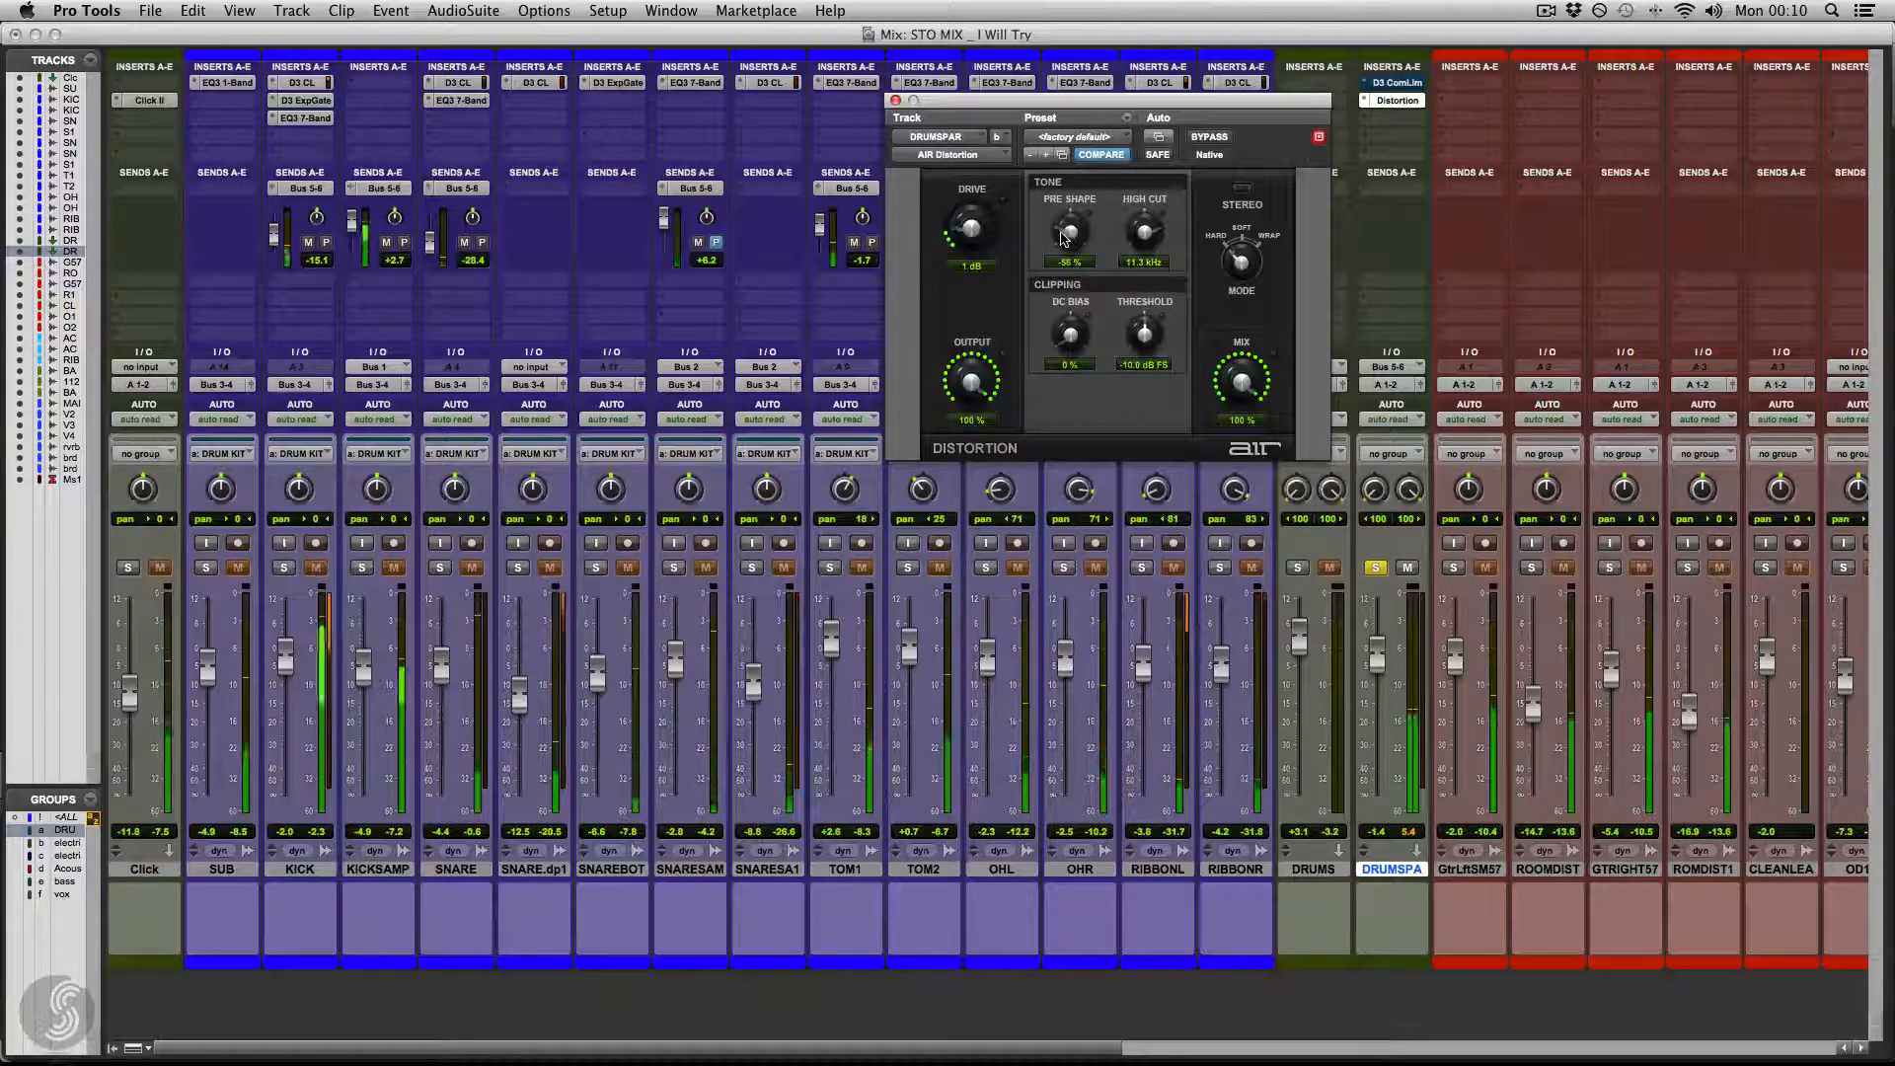
pyautogui.moveTo(1063, 237); pyautogui.dragTo(1140, 205)
pyautogui.press('space')
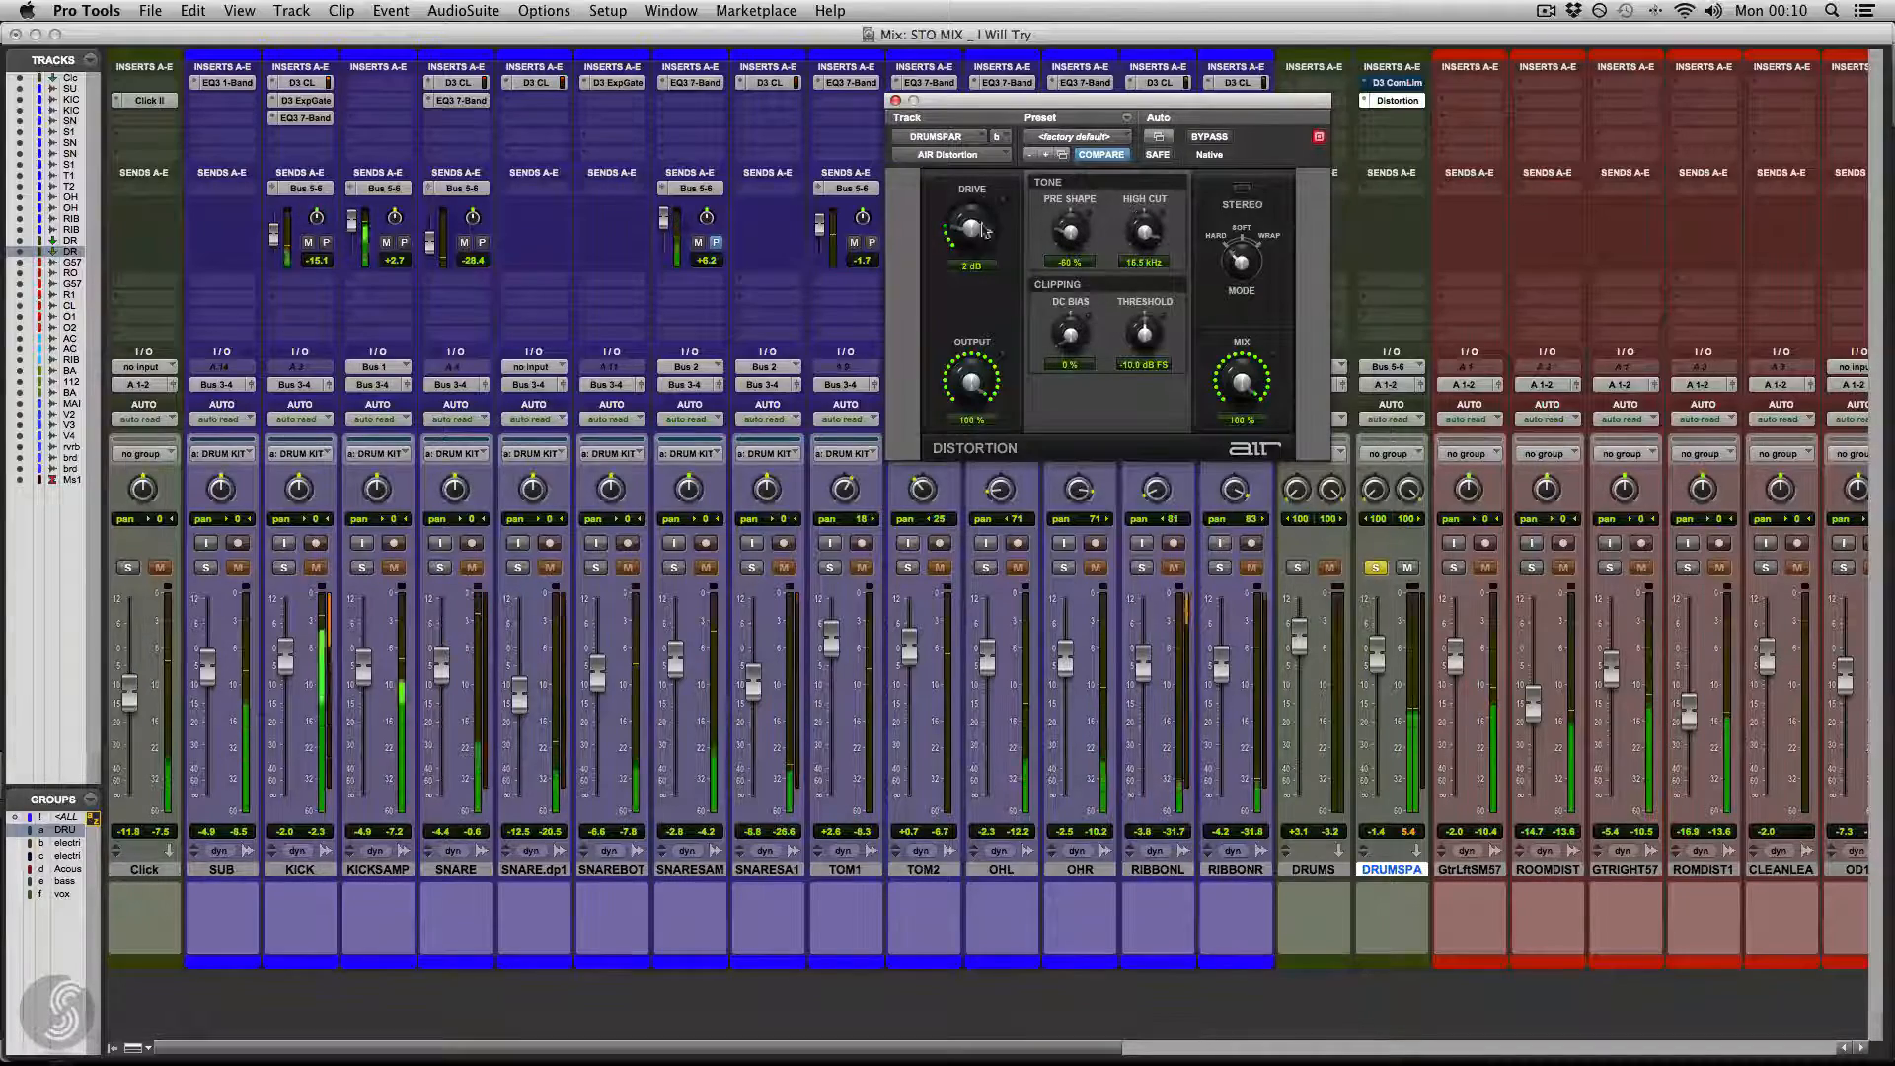
pyautogui.click(1203, 138)
pyautogui.click(1203, 138)
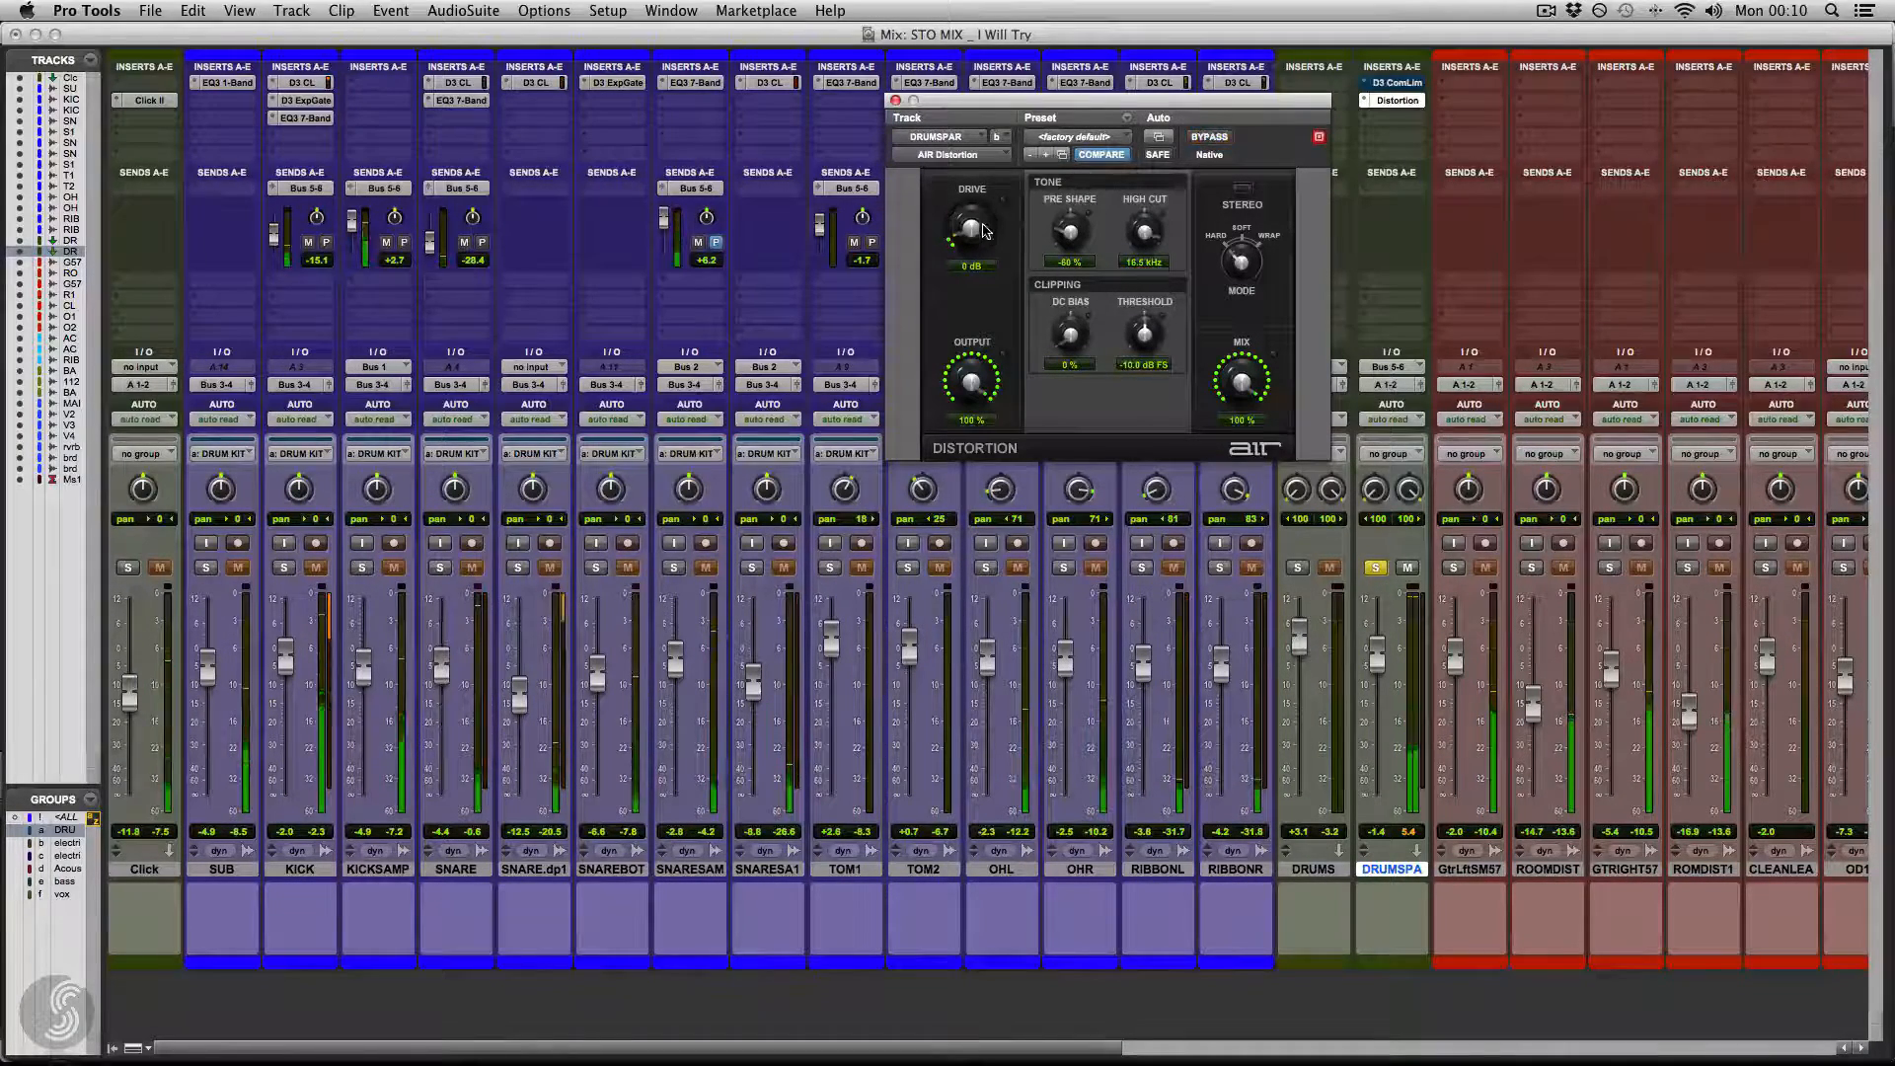
# - Solo the drum kit group and DRUMS alongside DRUMSPAR, and lower the DRUMSPAR fader to about -4.9 dB
pyautogui.click(1376, 570)
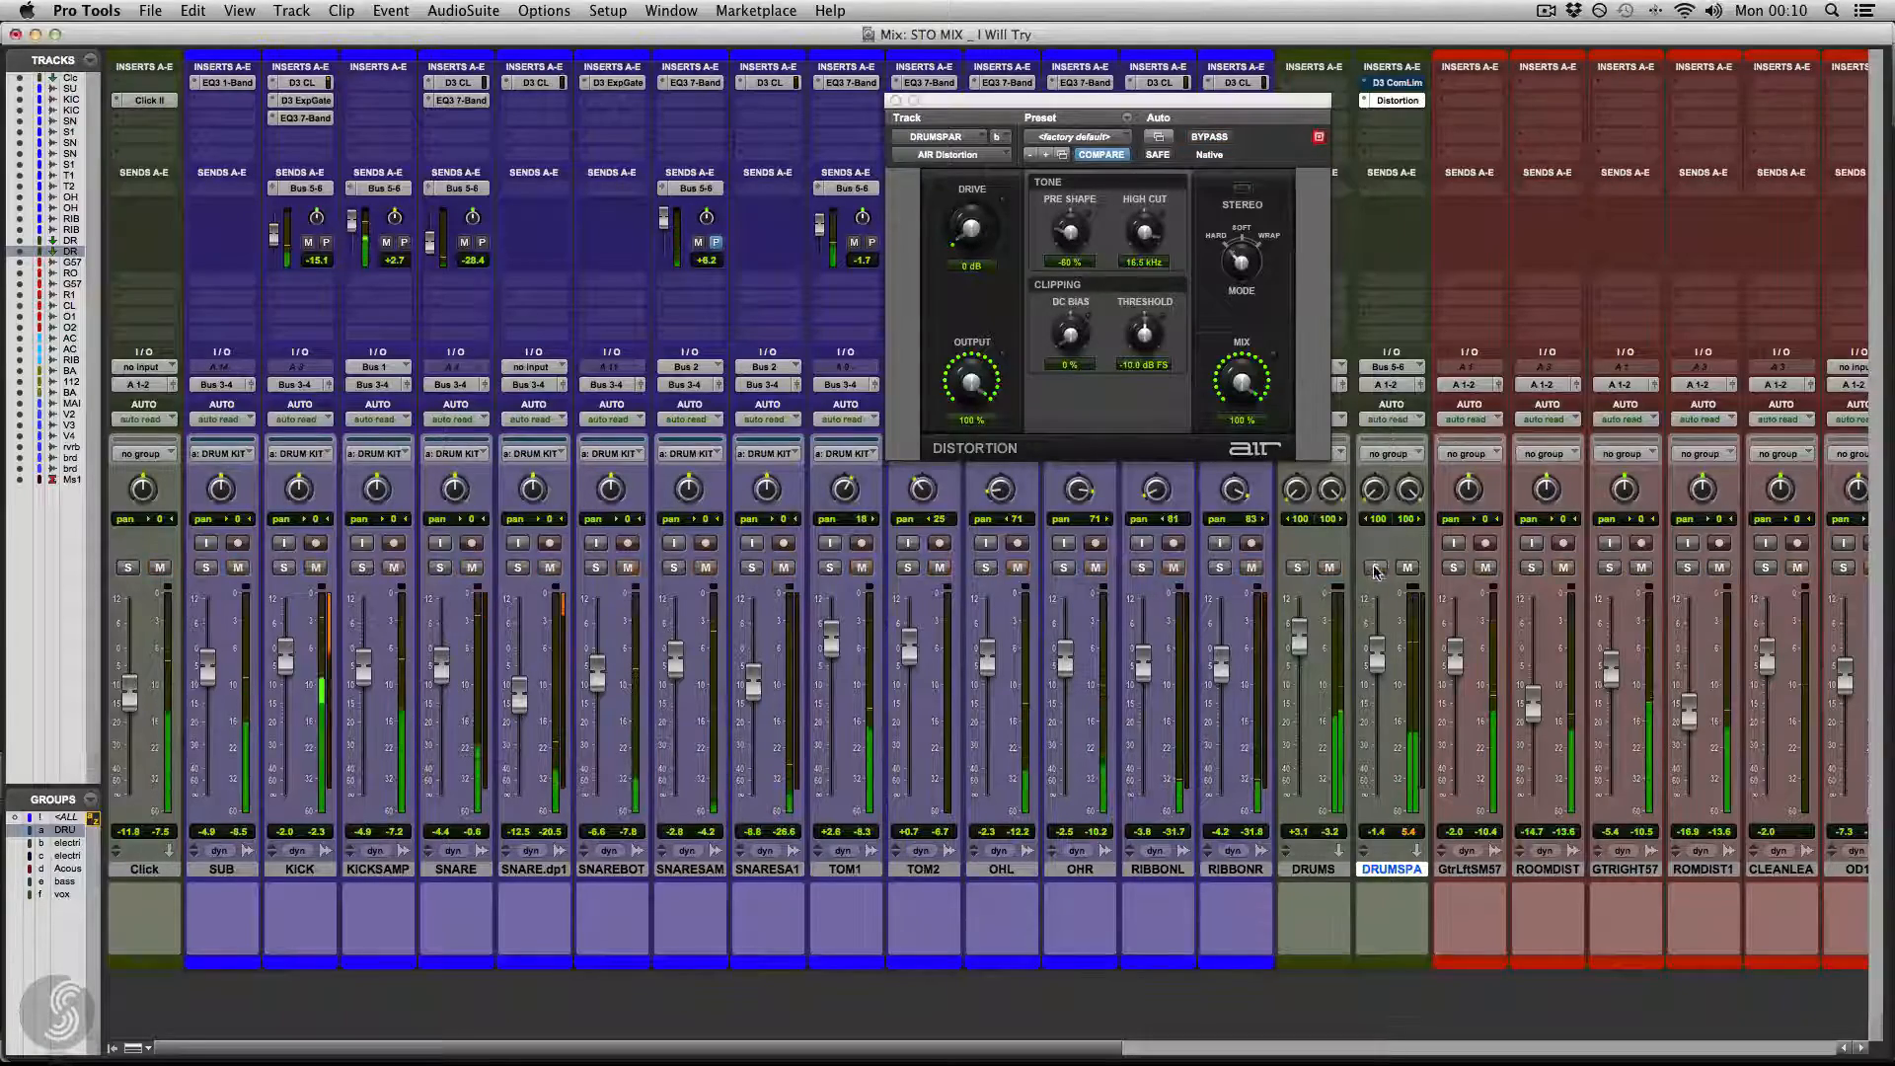
pyautogui.click(1377, 570)
pyautogui.click(1221, 568)
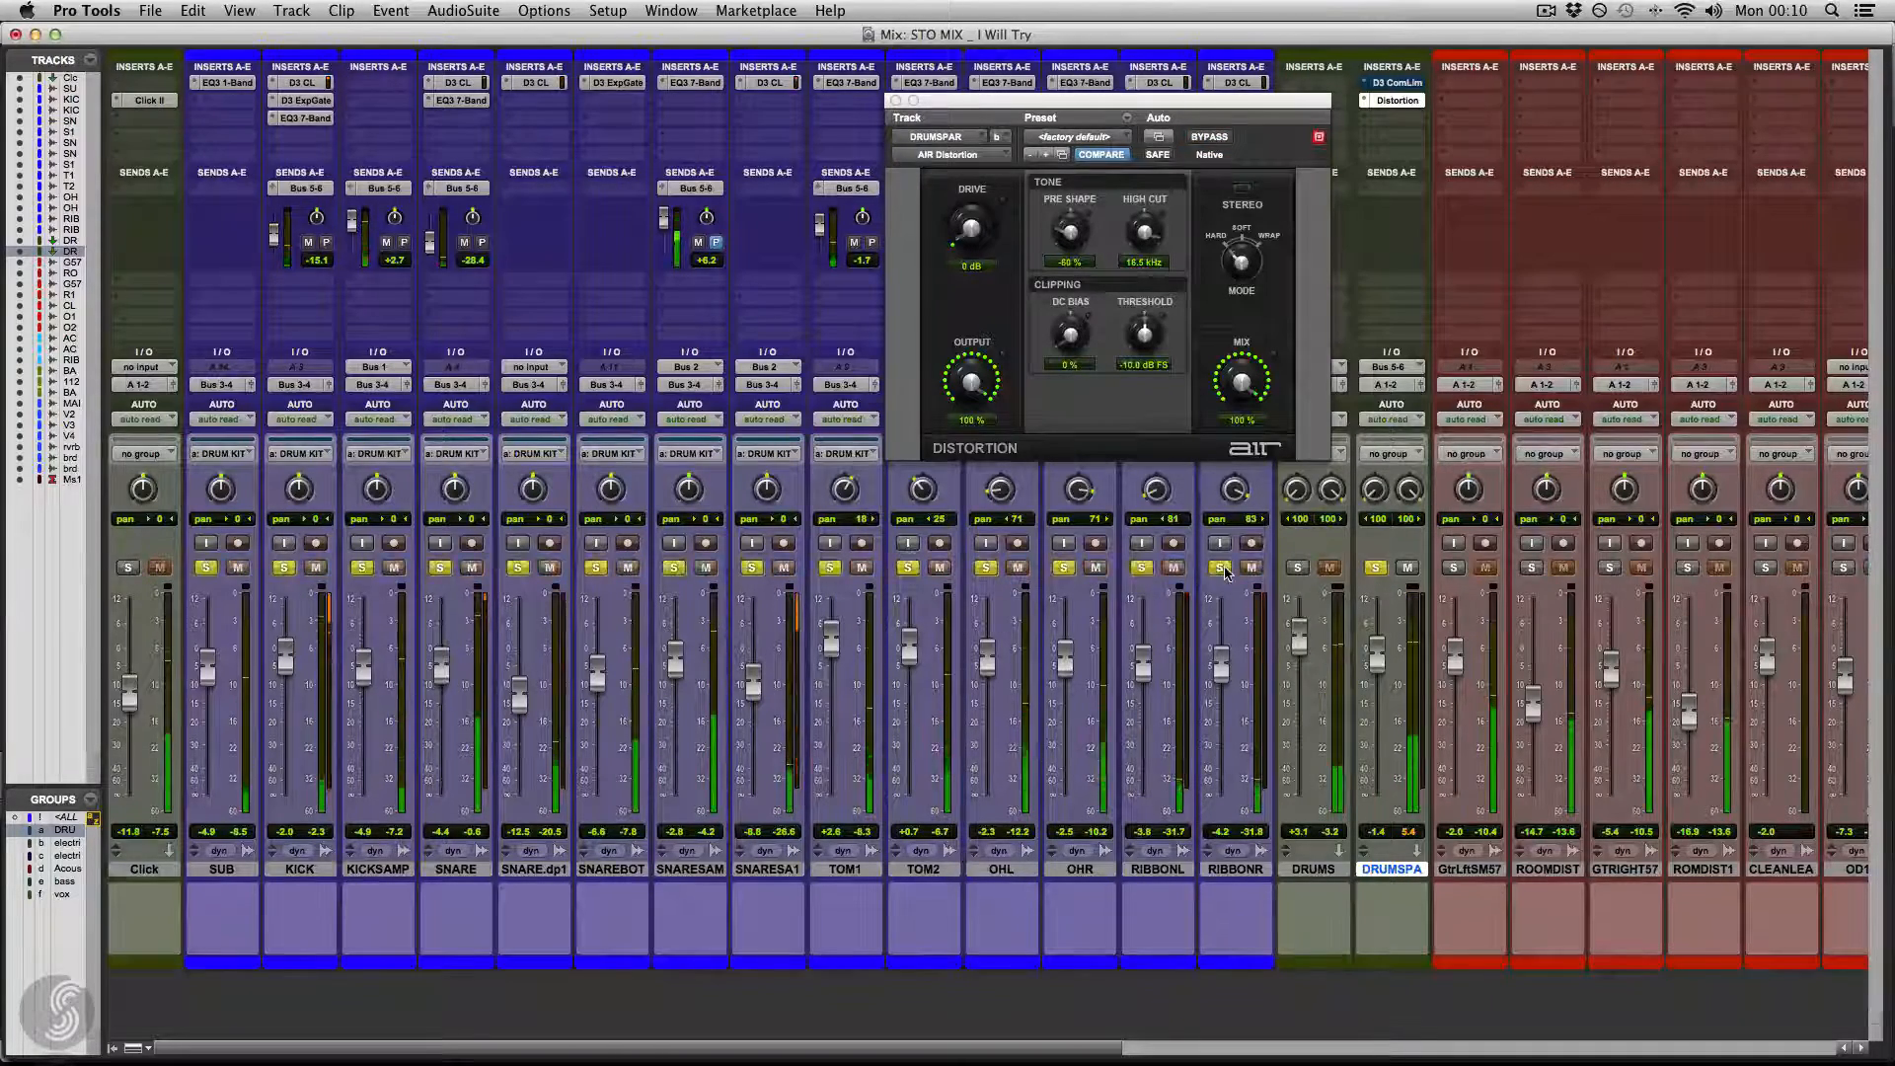
pyautogui.click(1297, 569)
pyautogui.moveTo(1372, 654)
pyautogui.mouseDown()
pyautogui.moveTo(1380, 758)
pyautogui.moveTo(1378, 654)
pyautogui.moveTo(1380, 675)
pyautogui.mouseUp()
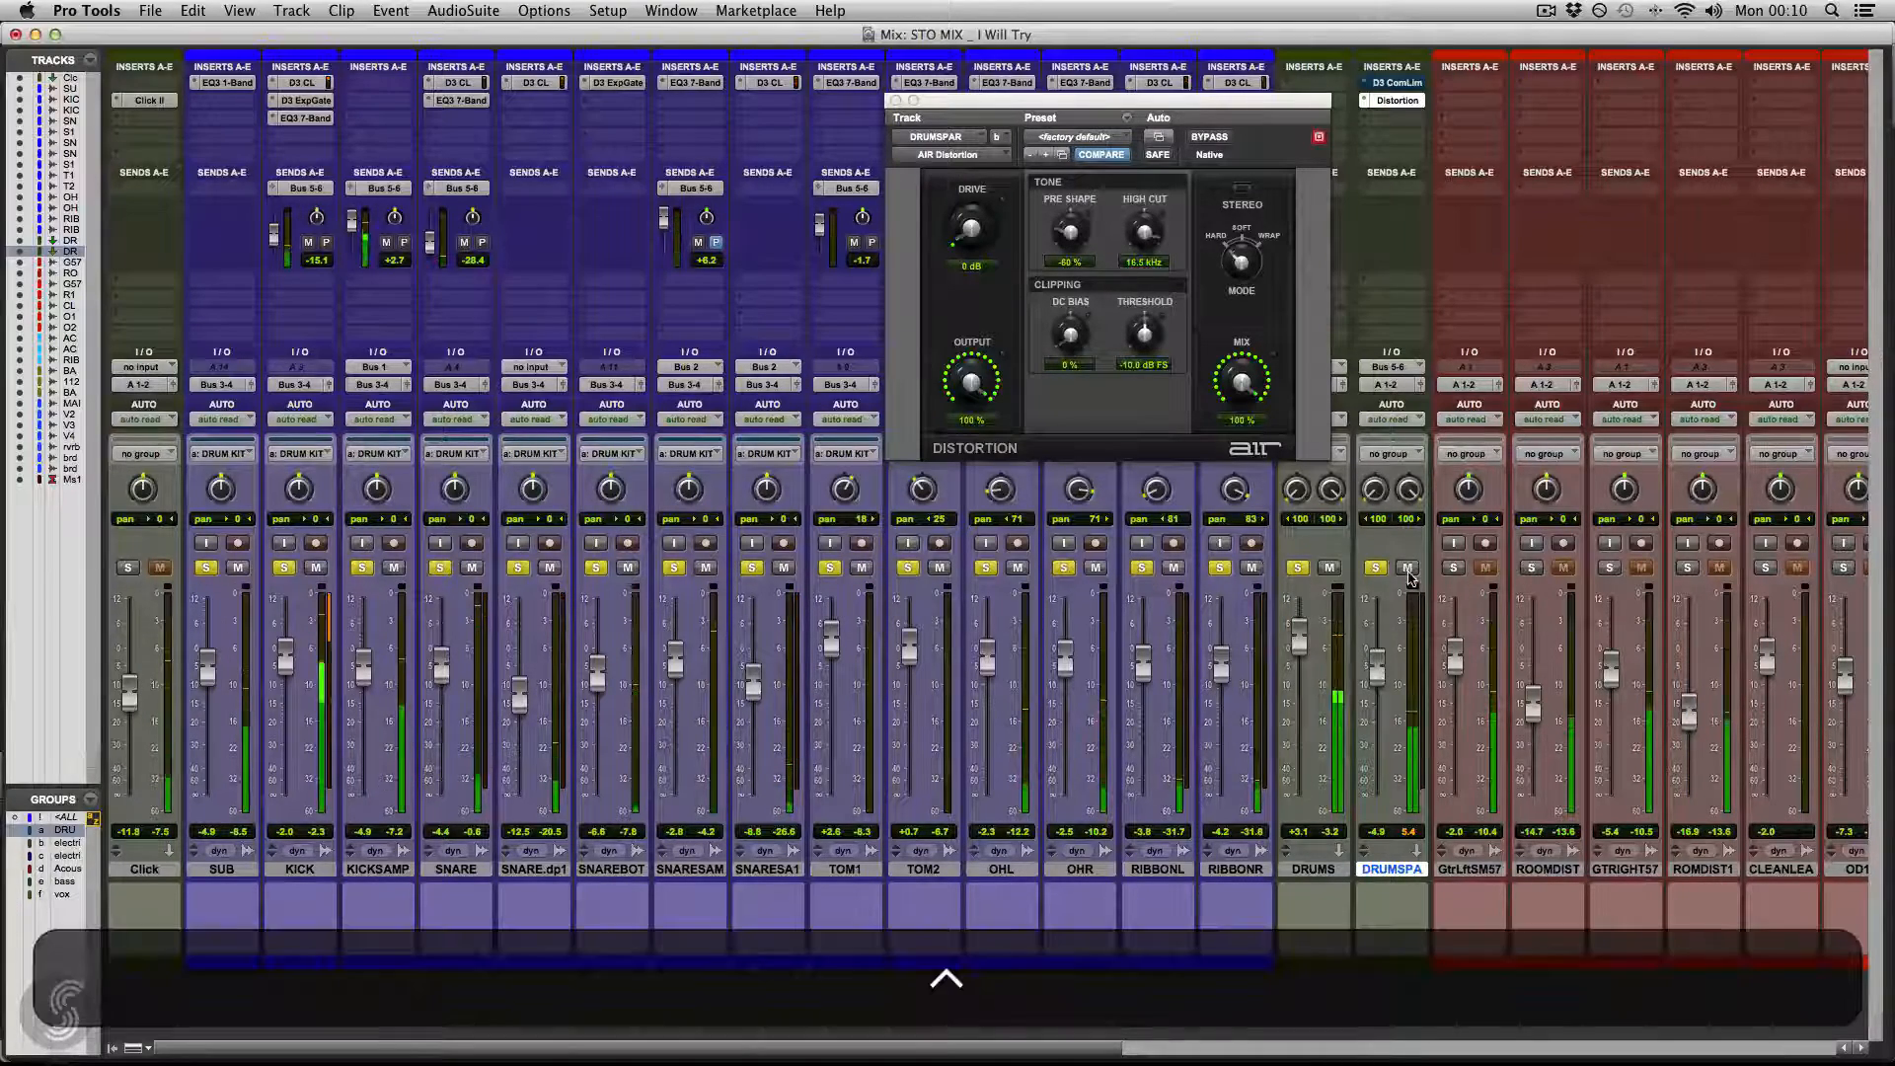
# - Compare the drums with DRUMSPAR muted and unmuted, and lower its fader to about -7.5 dB
pyautogui.click(1408, 568)
pyautogui.click(1409, 569)
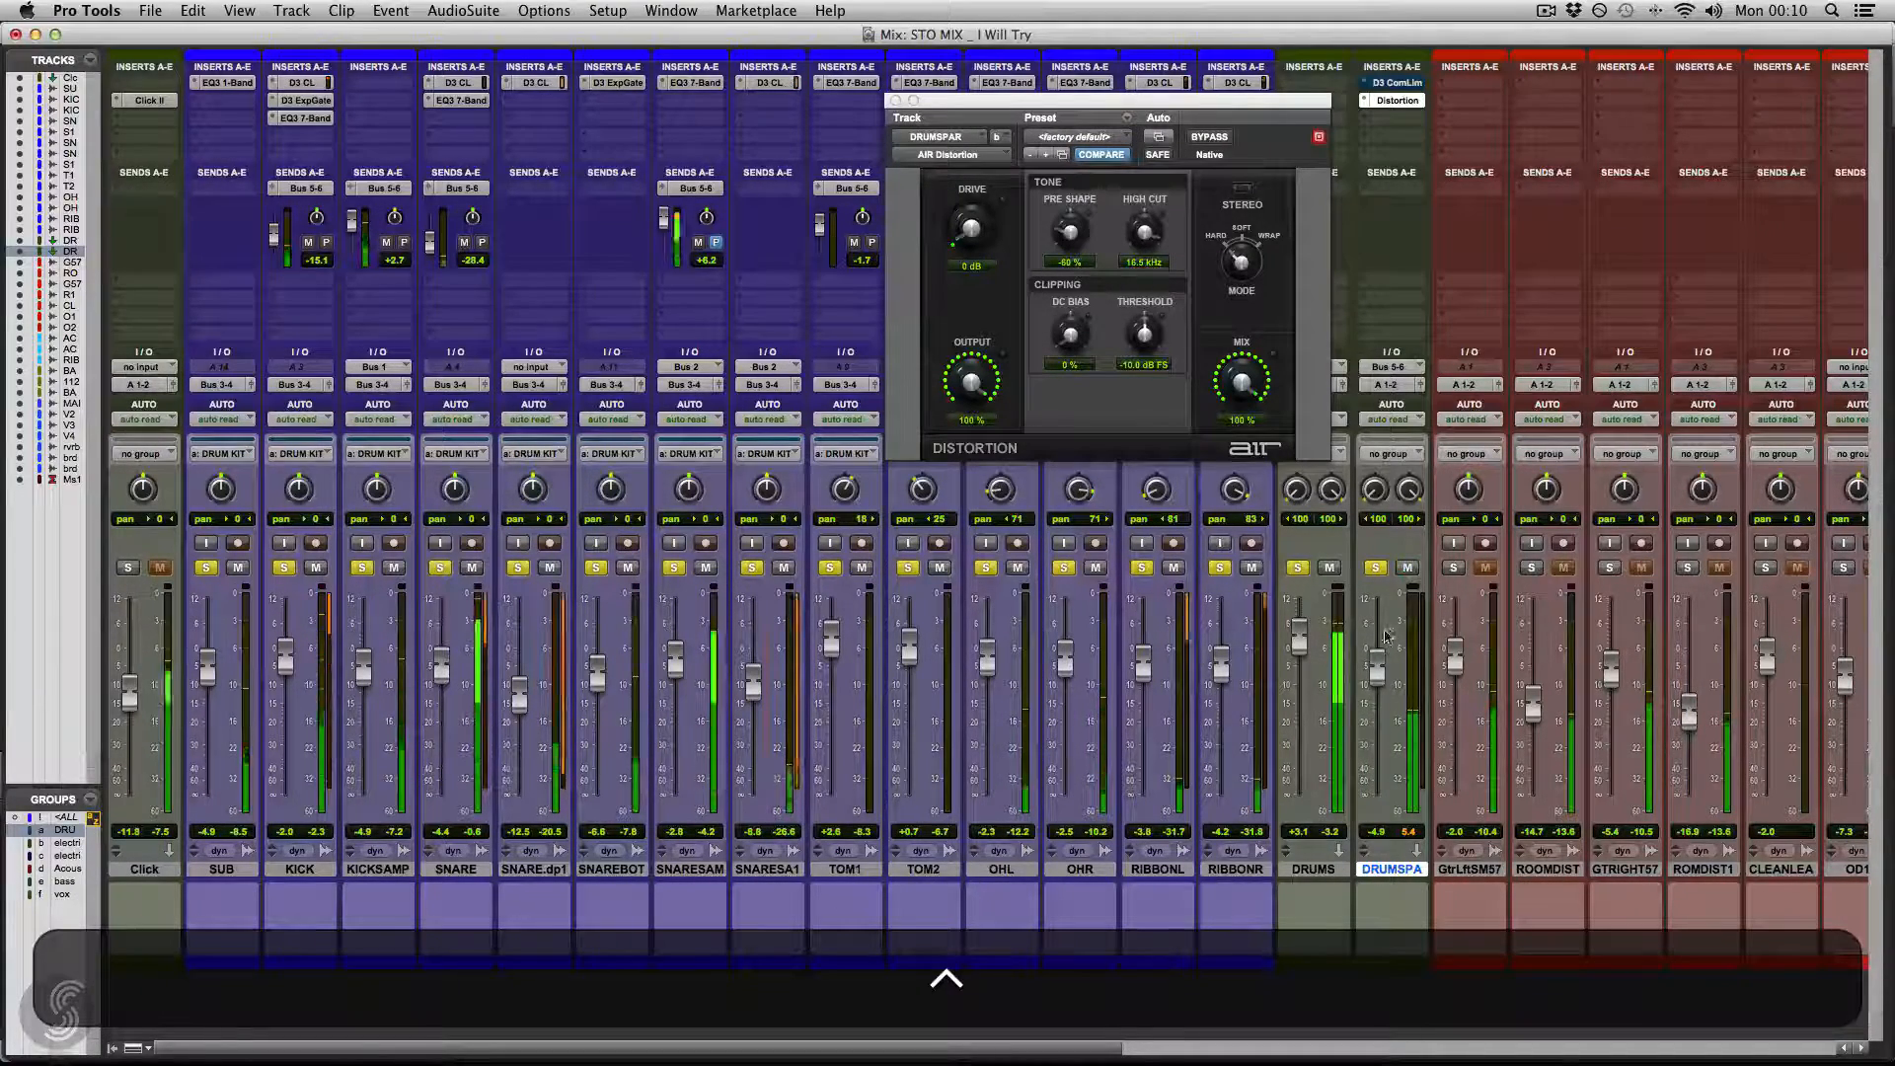
pyautogui.moveTo(1377, 668); pyautogui.dragTo(1382, 679)
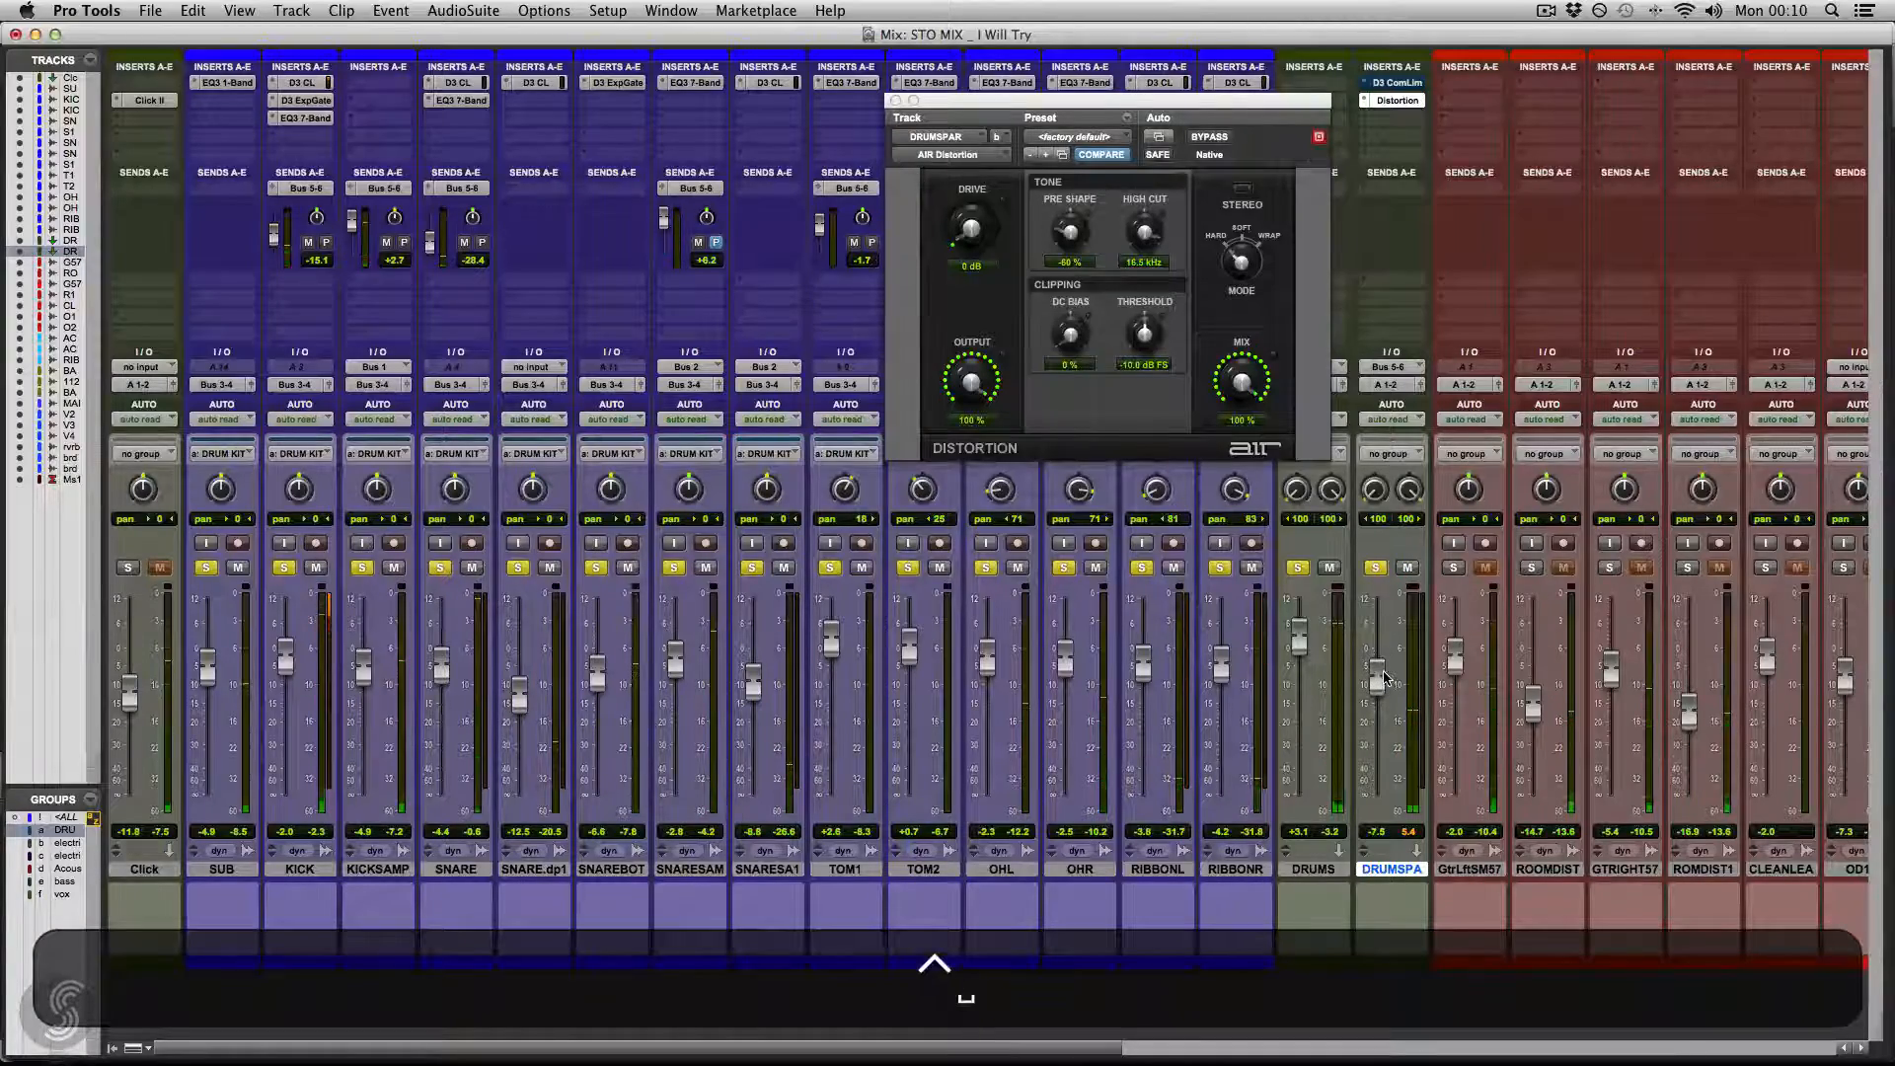